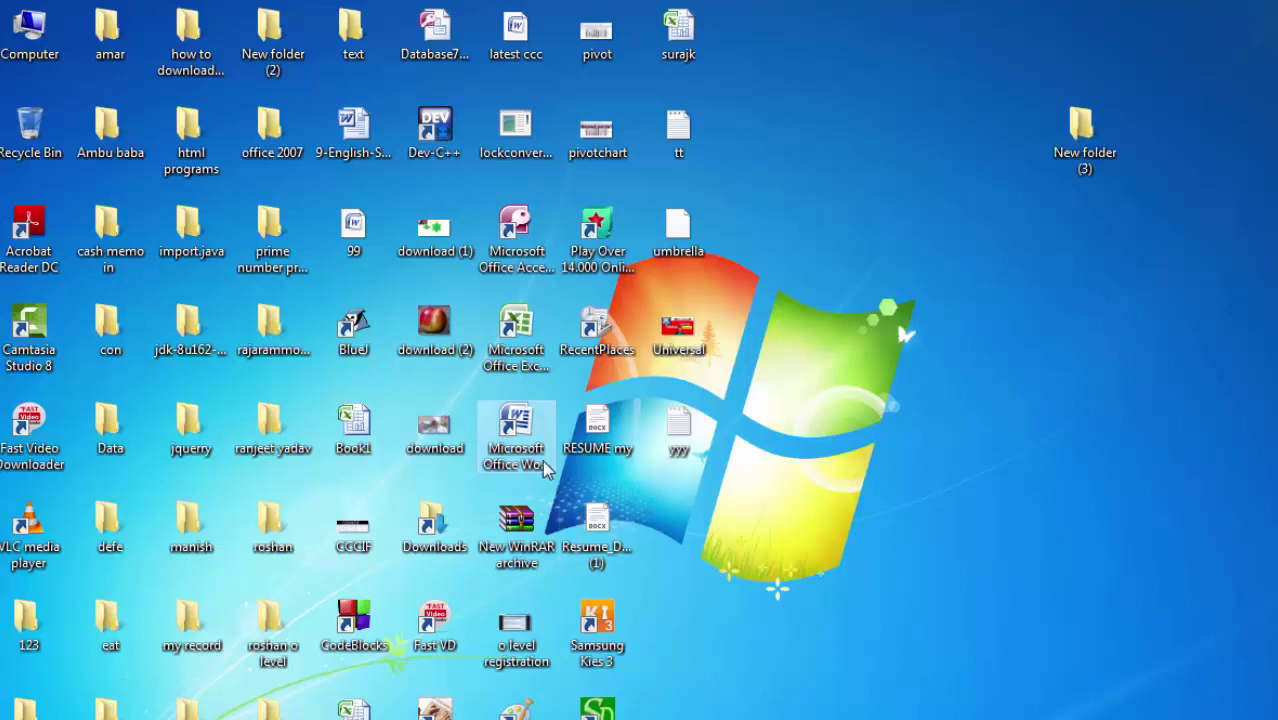
- Launch Access, maximize its window, and start a blank database proposed as Database82
{"action": "double_click", "coordinate": [519, 269]}
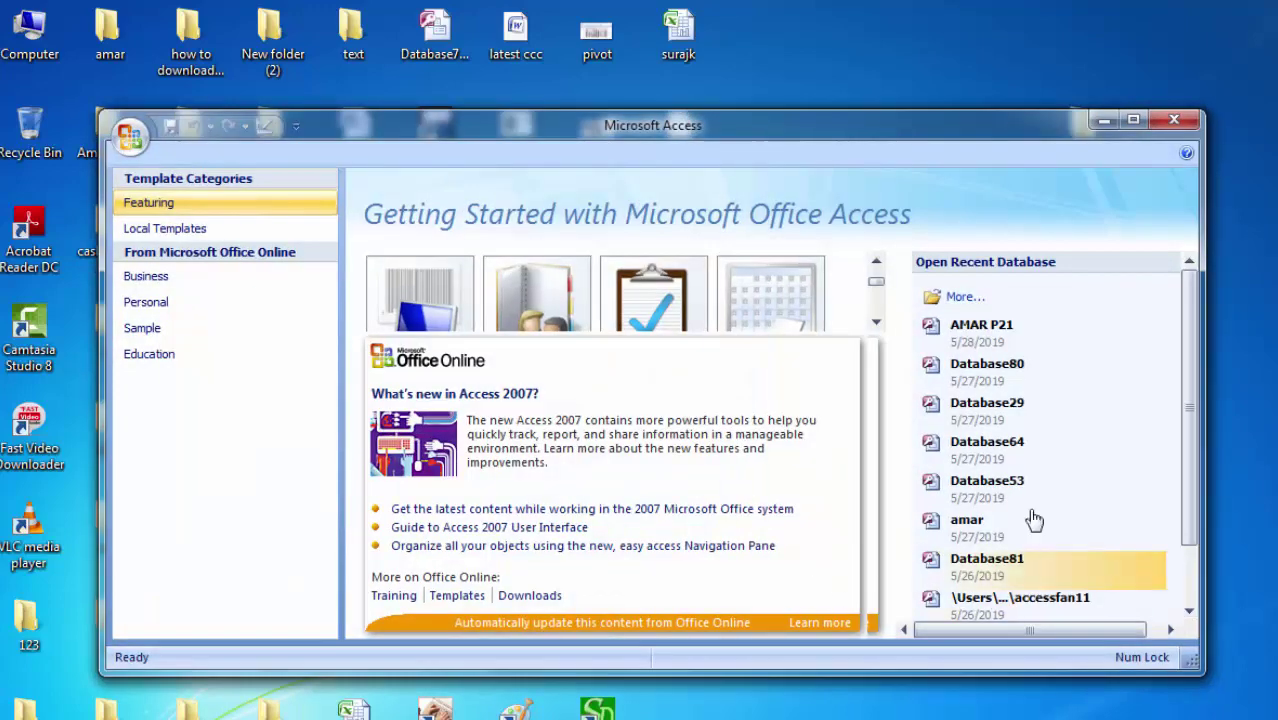
{"action": "left_click", "coordinate": [1131, 122]}
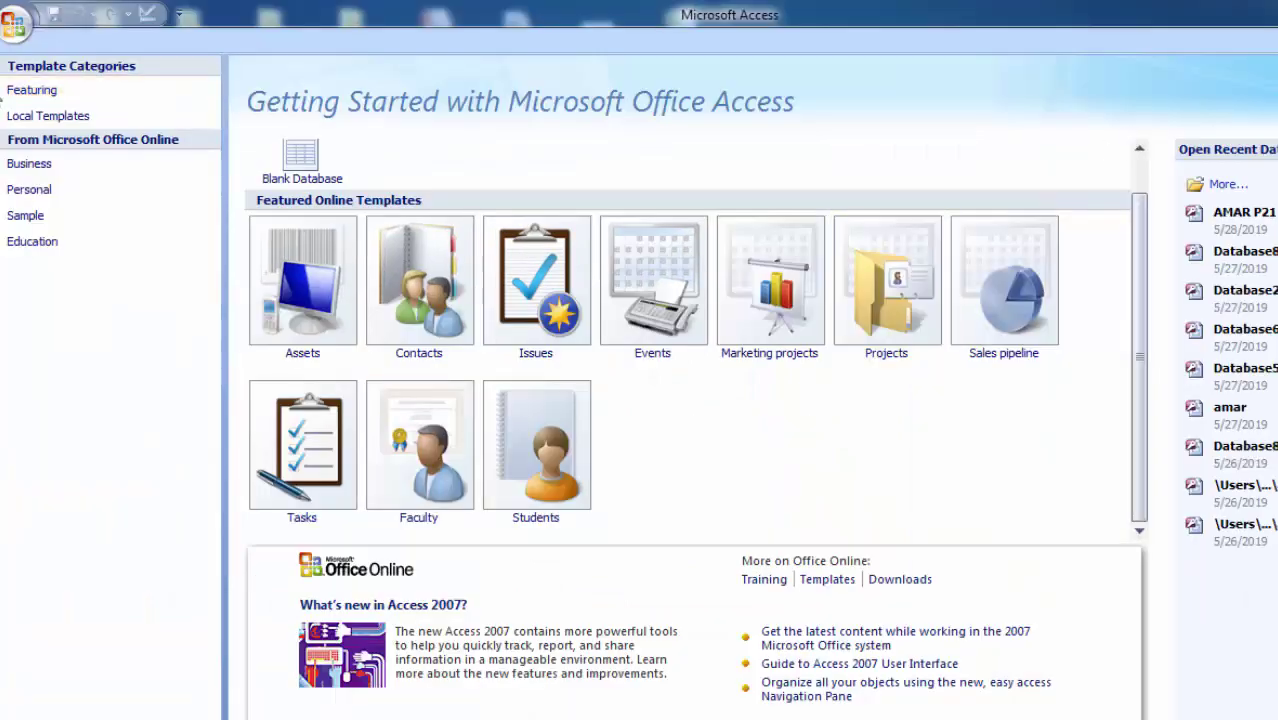
{"action": "left_click", "coordinate": [303, 162]}
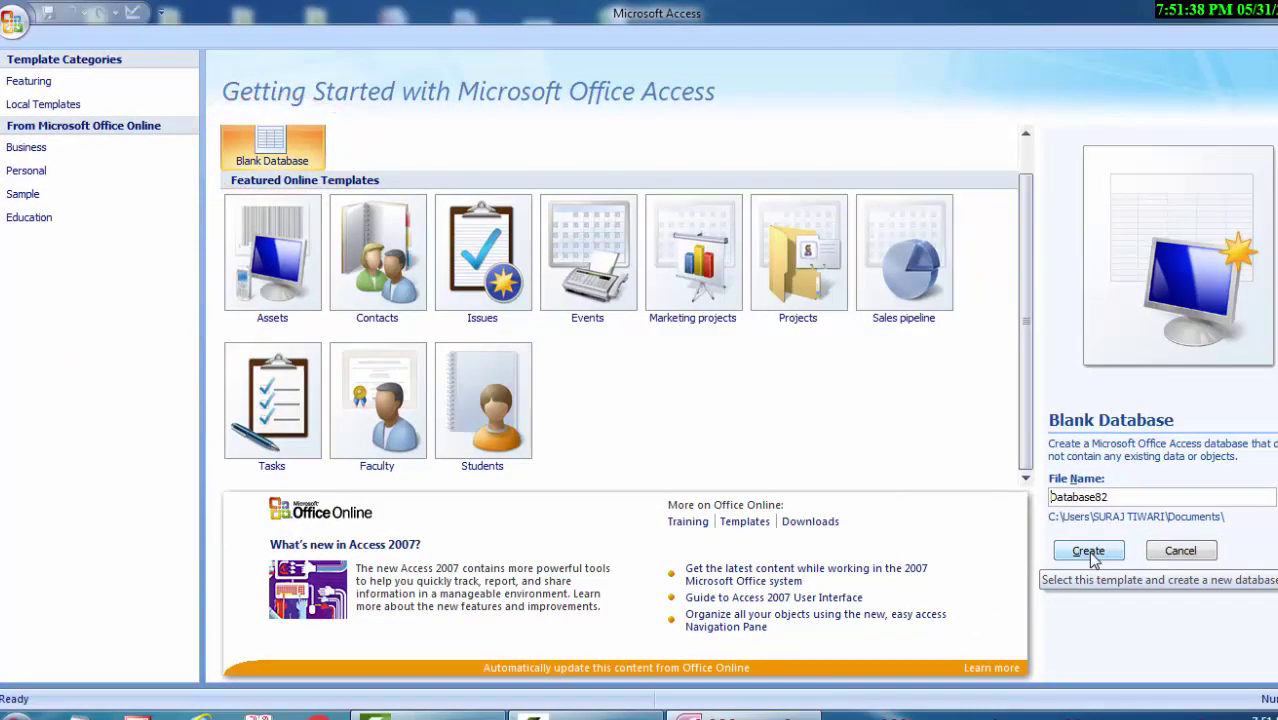
- Create the Database82 blank database, opening an empty Table1 datasheet
{"action": "left_click", "coordinate": [1088, 551]}
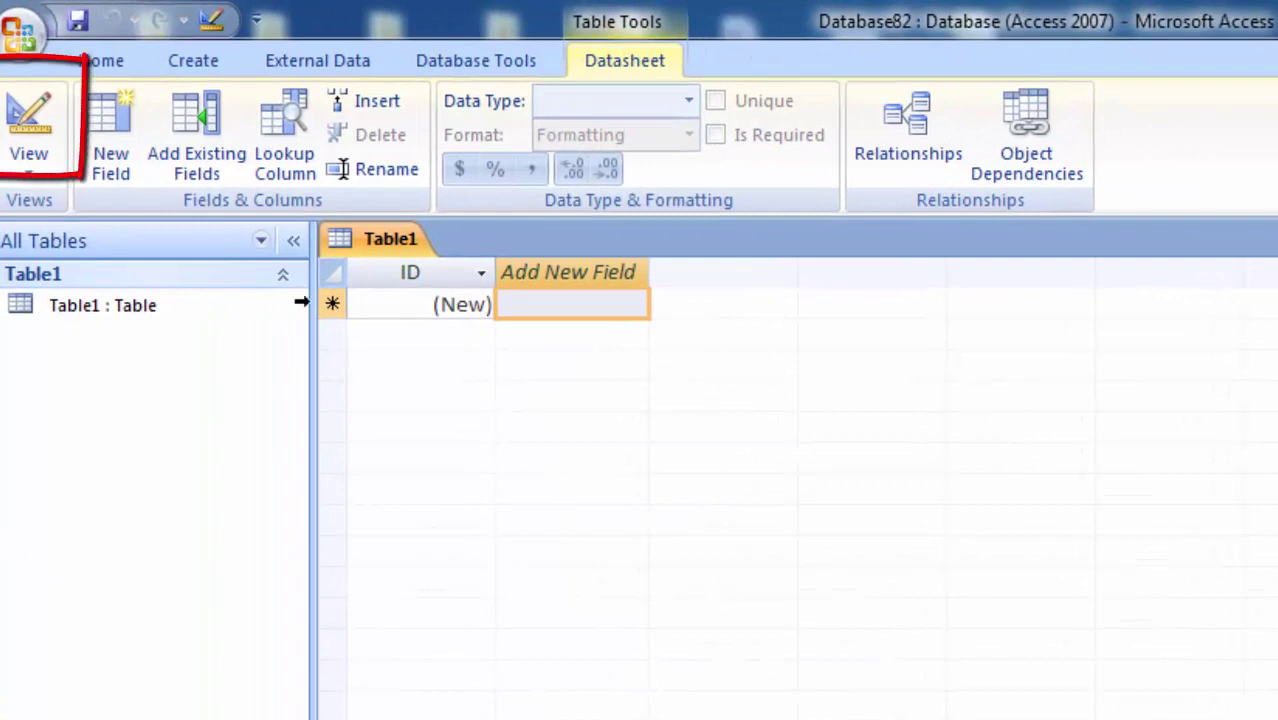
- Switch Table1 to Design View, saving it under the name 'house'
{"action": "left_click", "coordinate": [30, 173]}
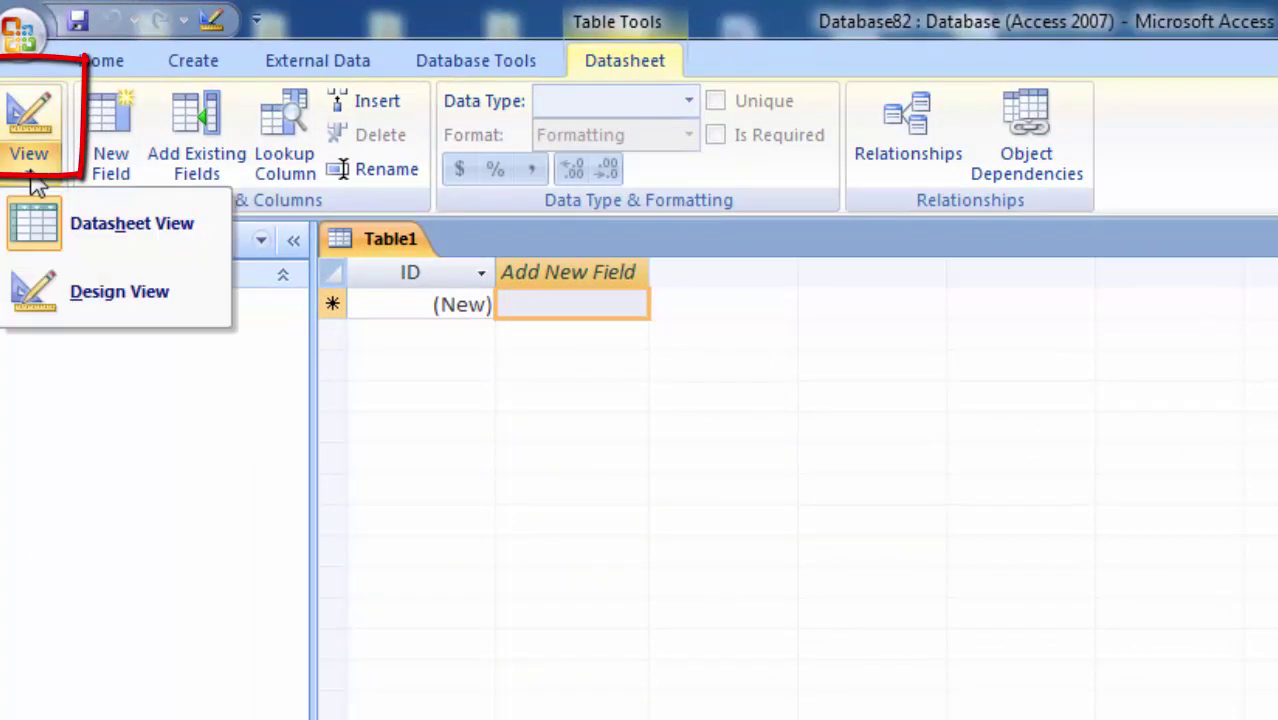
{"action": "left_click", "coordinate": [109, 292]}
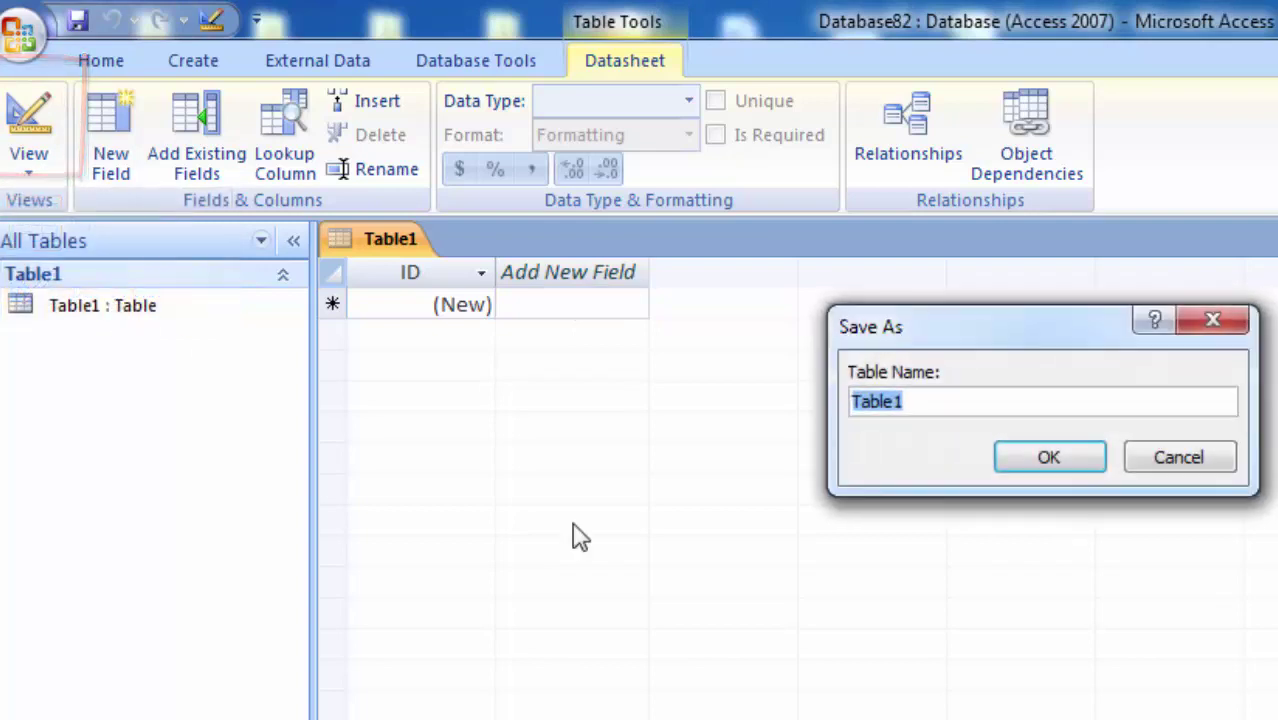
{"action": "key", "text": "BackSpace"}
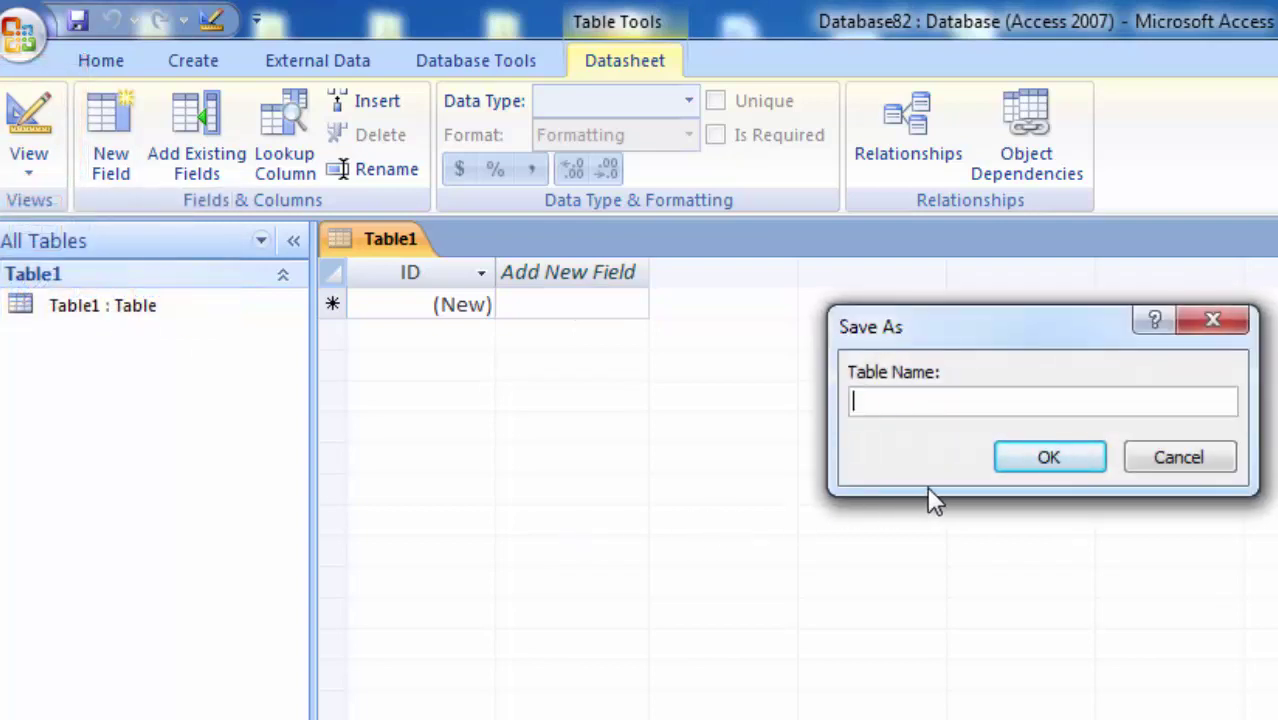
{"action": "type", "text": "h"}
{"action": "type", "text": "ou"}
{"action": "type", "text": "se"}
{"action": "key", "text": "Return"}
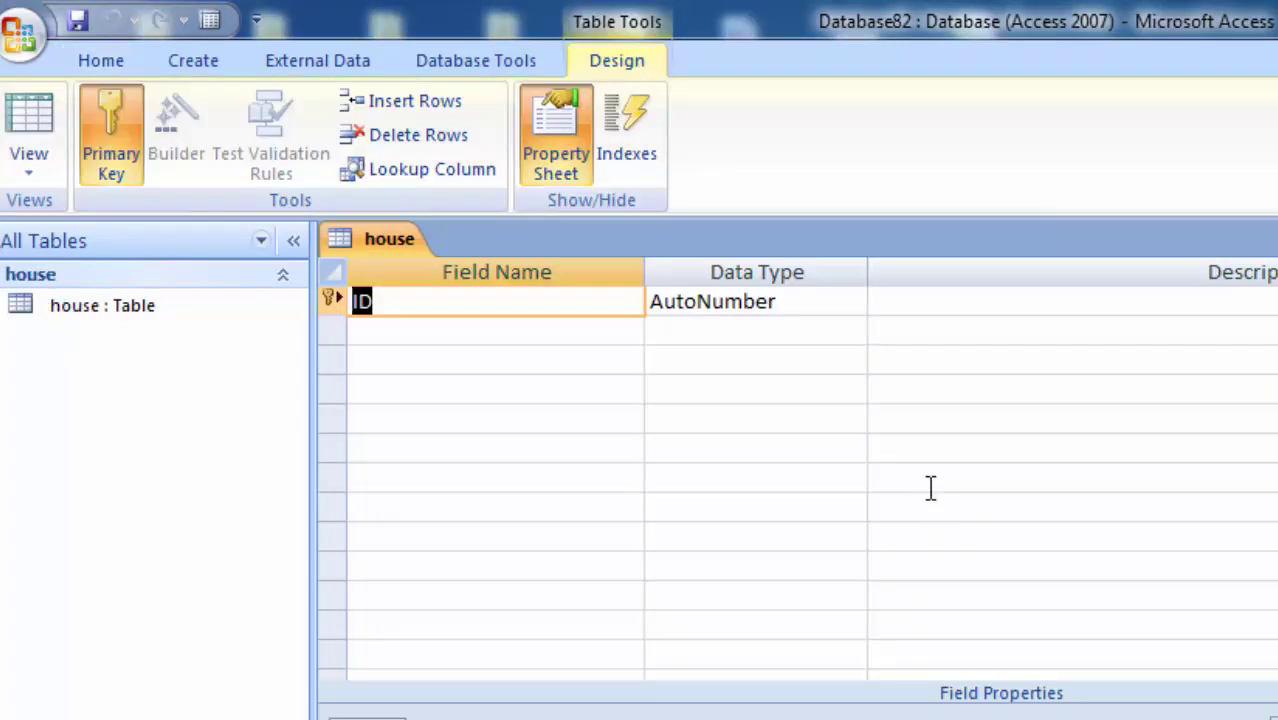
- Rename the ID field to 'Student id', keeping its AutoNumber data type
{"action": "left_click", "coordinate": [465, 308]}
{"action": "key", "text": "BackSpace"}
{"action": "key", "text": "BackSpace"}
{"action": "type", "text": "S"}
{"action": "type", "text": "tude"}
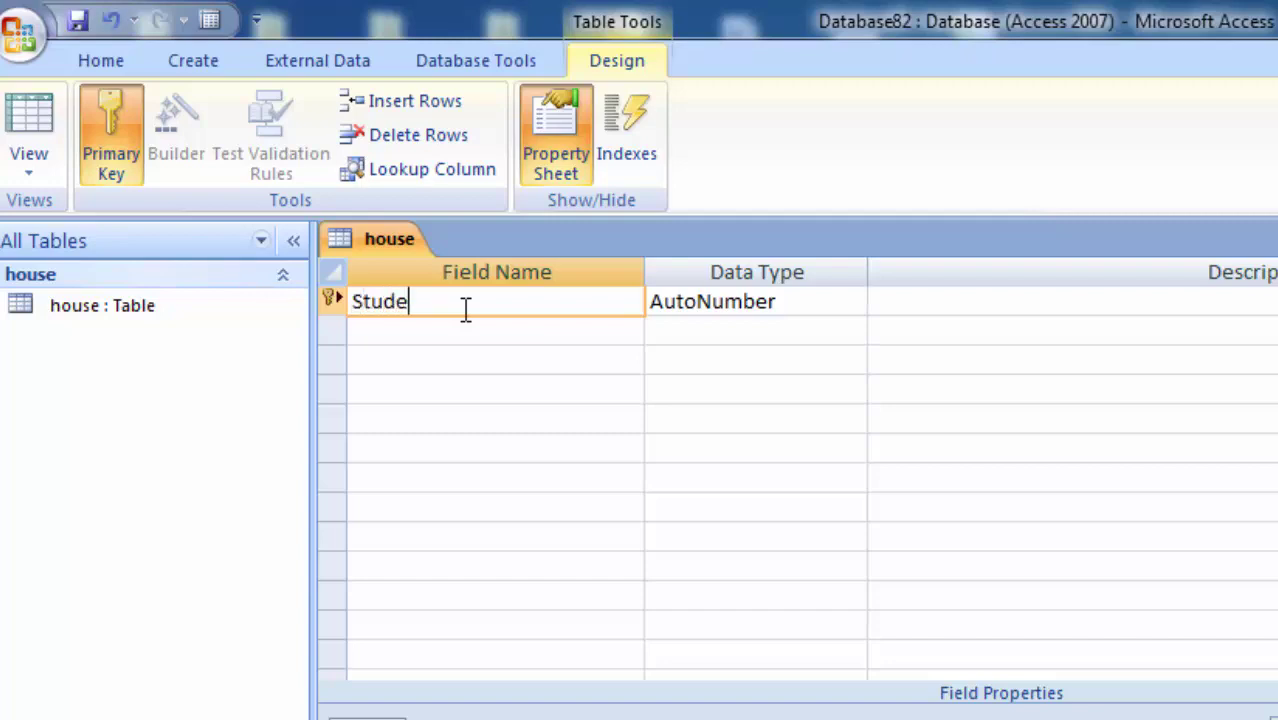
{"action": "type", "text": "nt id"}
{"action": "key", "text": "Tab"}
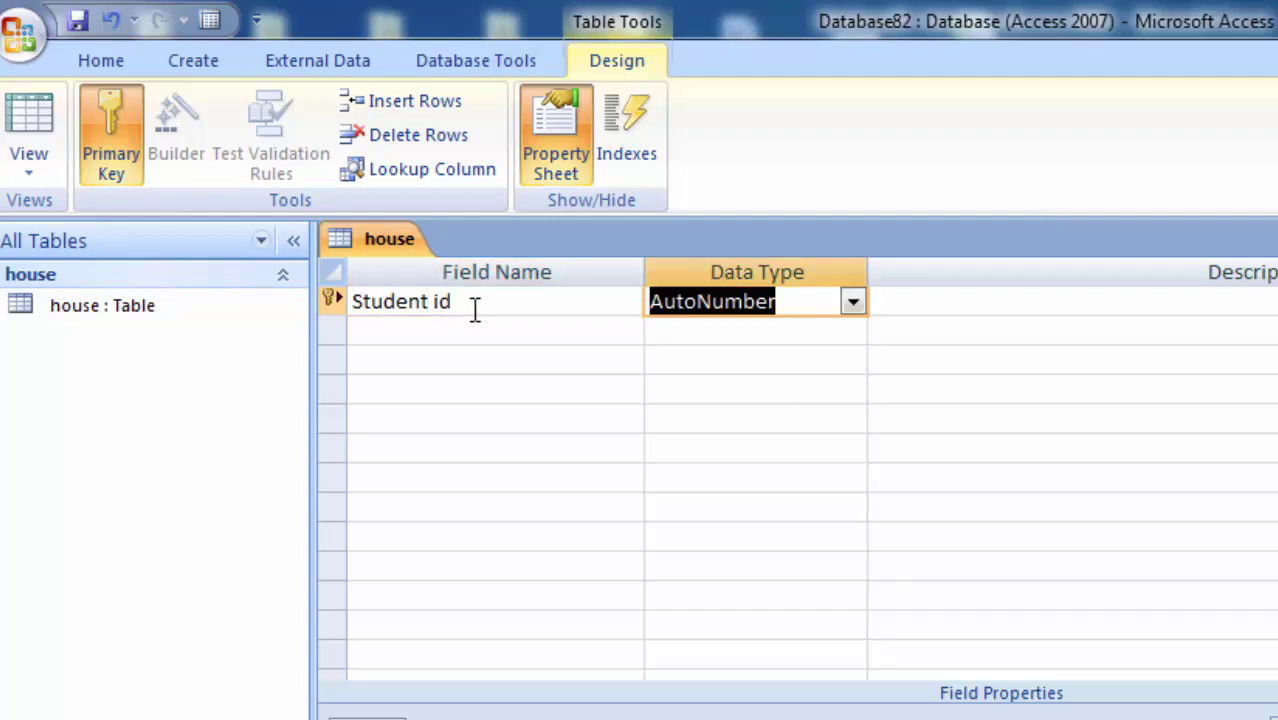
{"action": "left_click", "coordinate": [850, 305]}
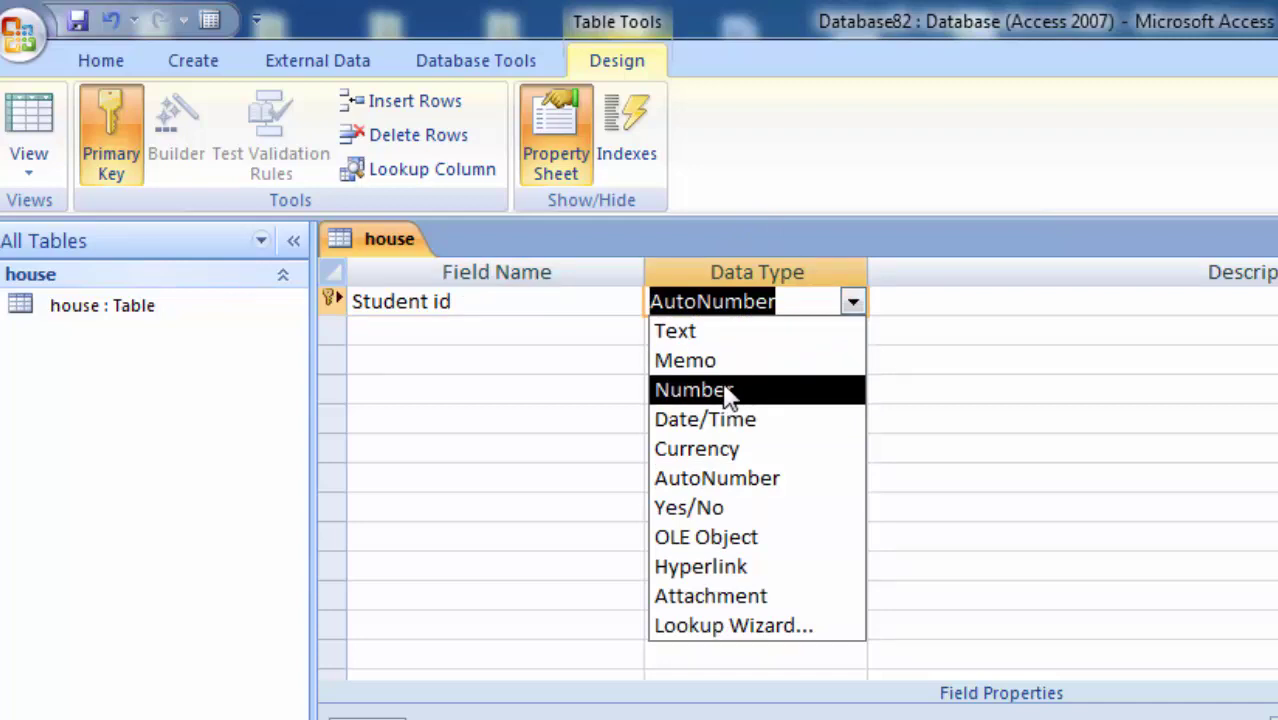
{"action": "left_click", "coordinate": [948, 536]}
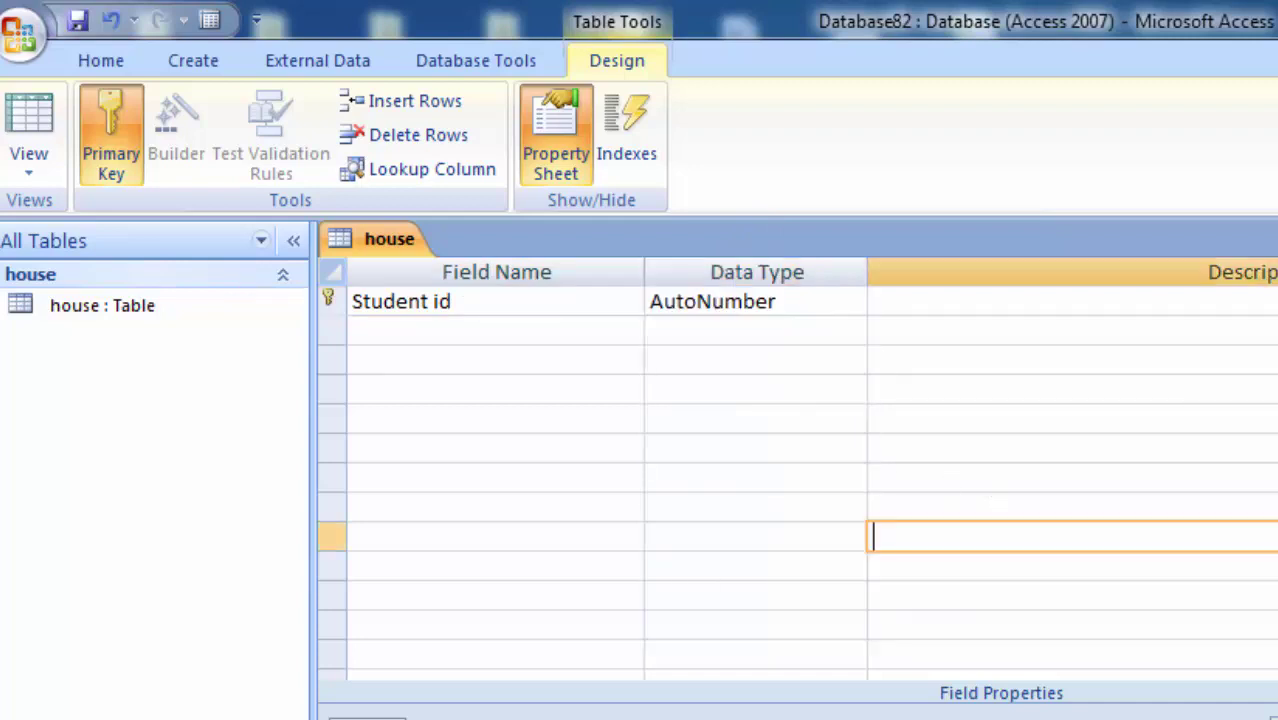
- Add 'Name of Student' and 'Gender' fields with the Text data type
{"action": "left_click", "coordinate": [435, 336]}
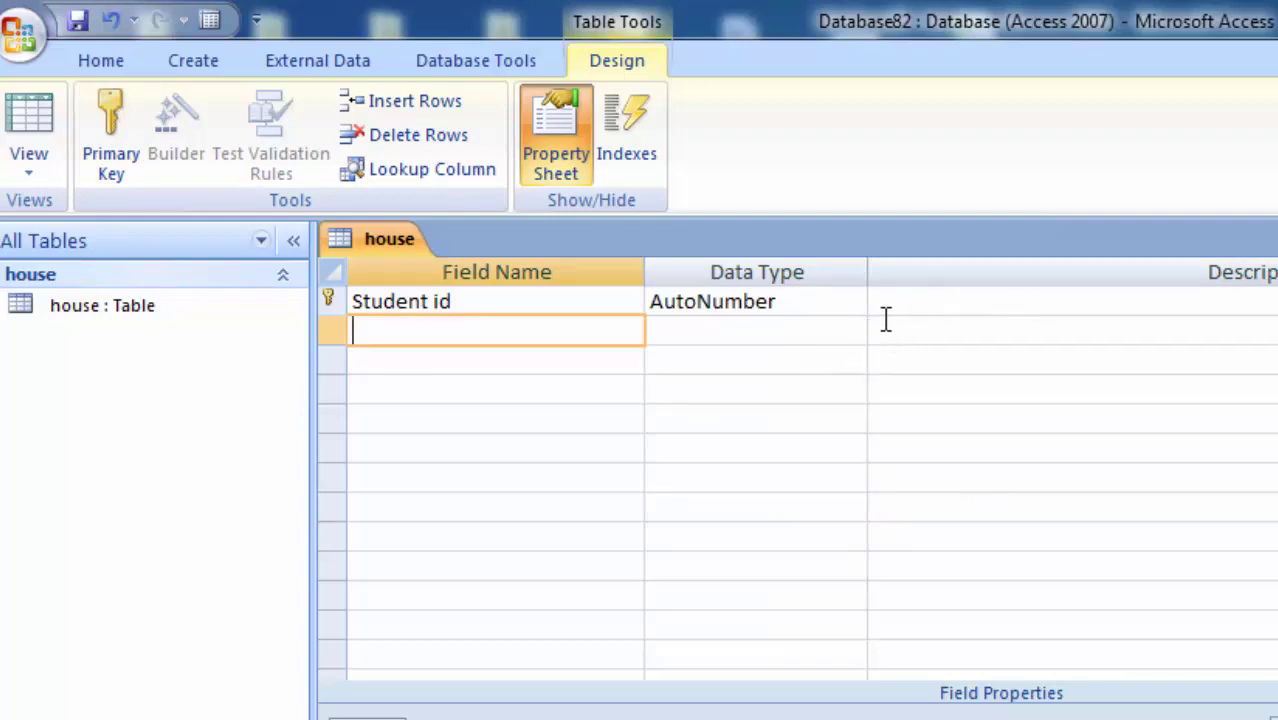
{"action": "type", "text": "N"}
{"action": "type", "text": "ame o"}
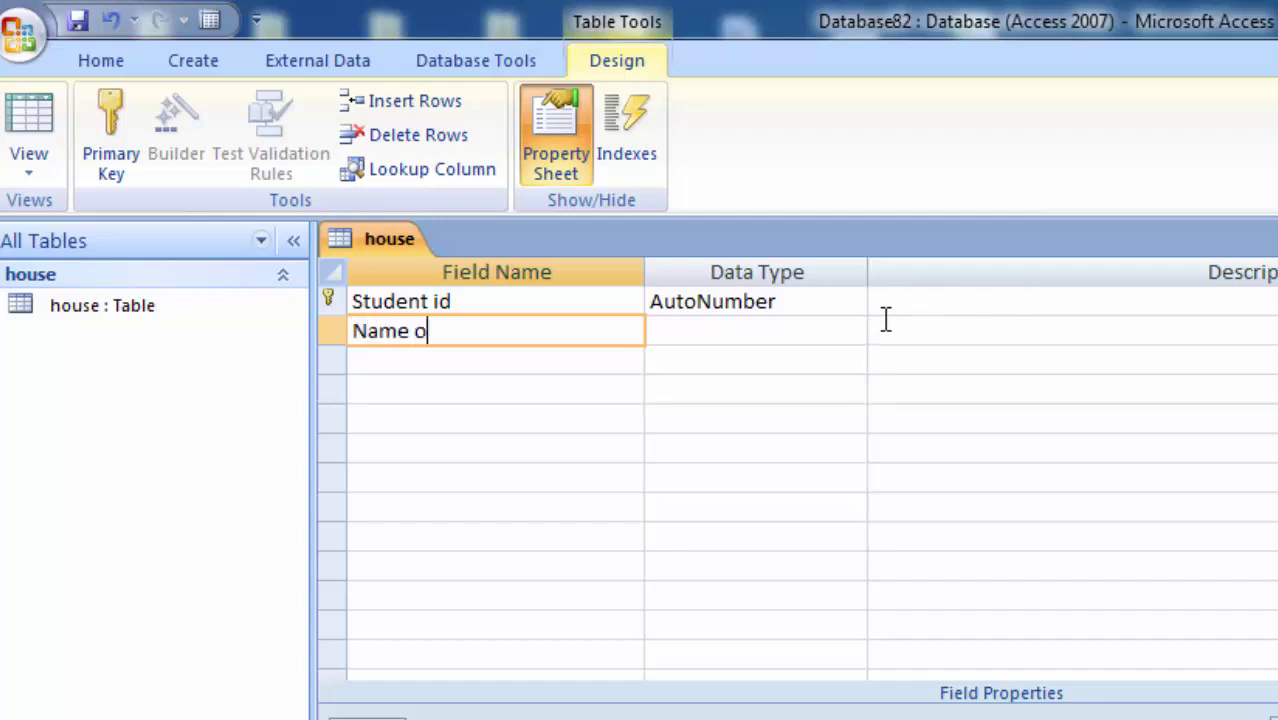
{"action": "type", "text": "f St"}
{"action": "type", "text": "udent"}
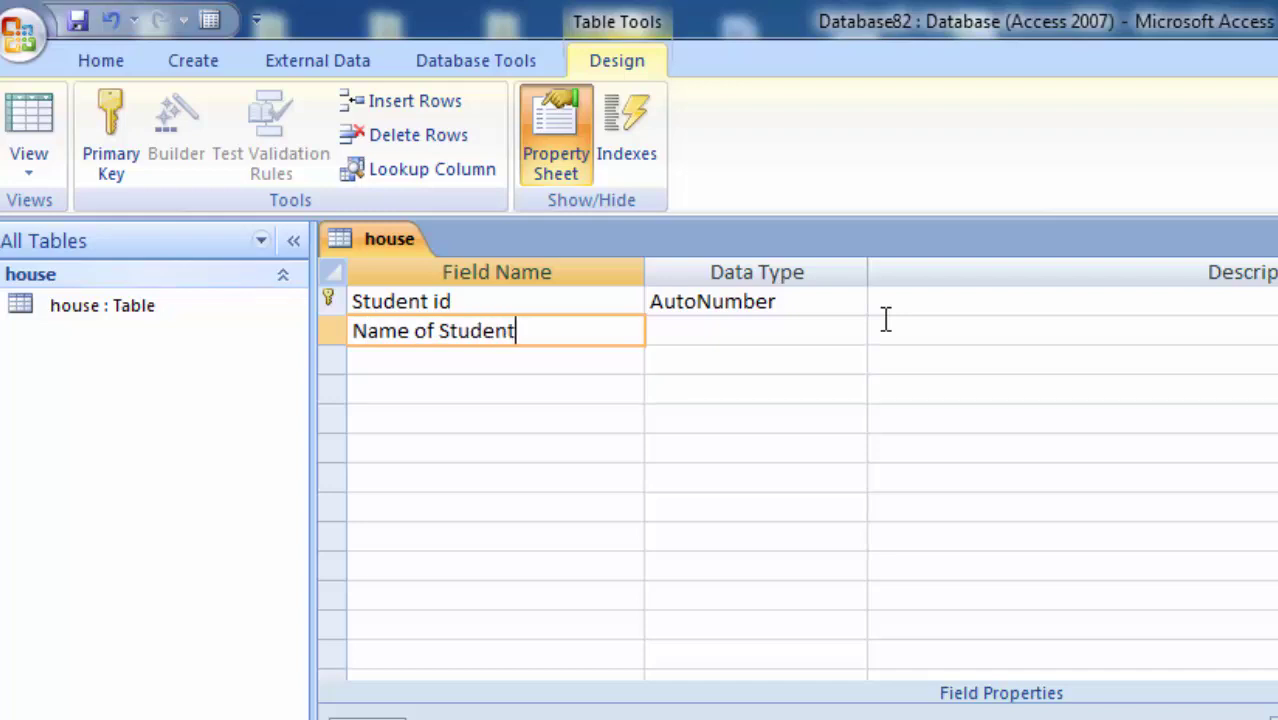
{"action": "left_click", "coordinate": [747, 327]}
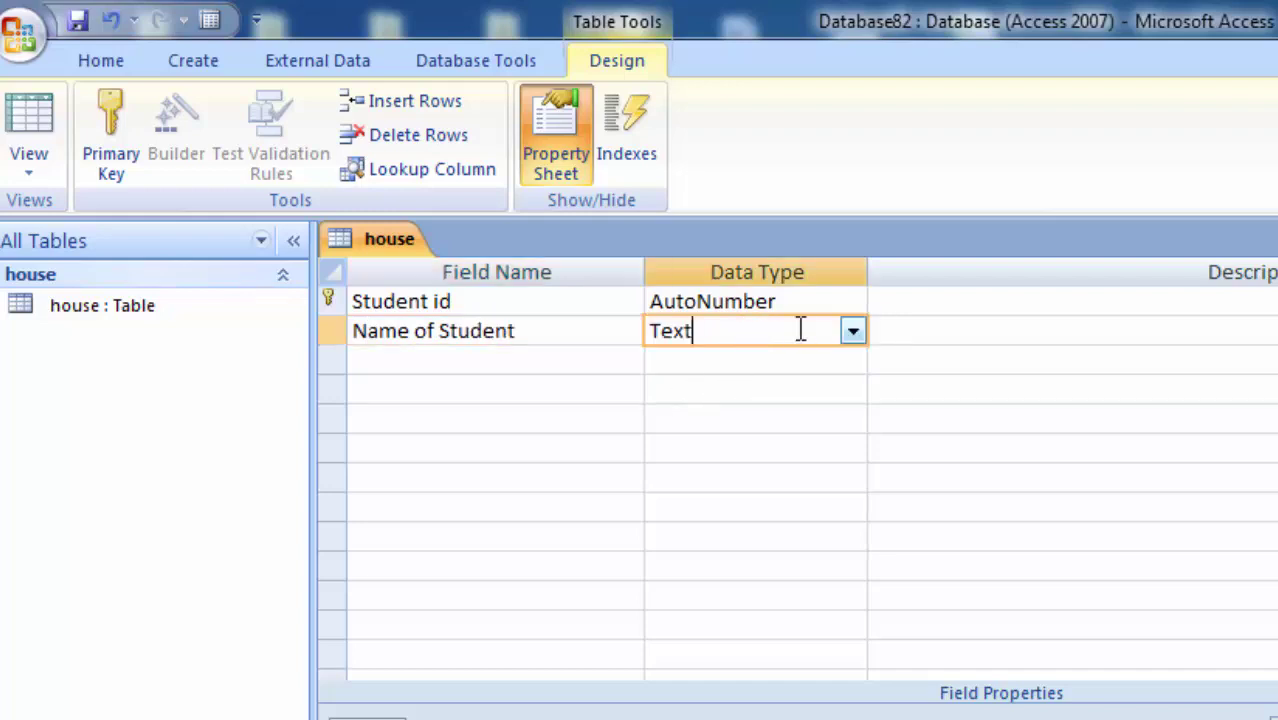
{"action": "left_click", "coordinate": [441, 358]}
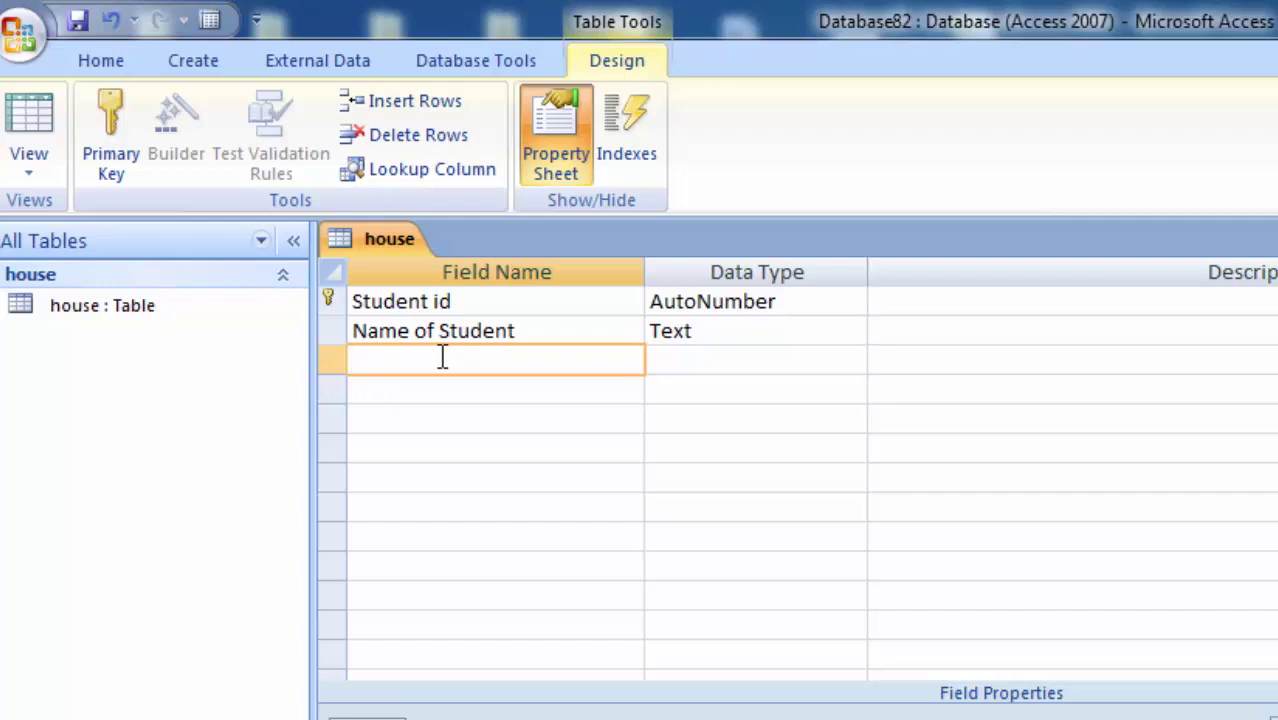
{"action": "type", "text": "G"}
{"action": "type", "text": "ende"}
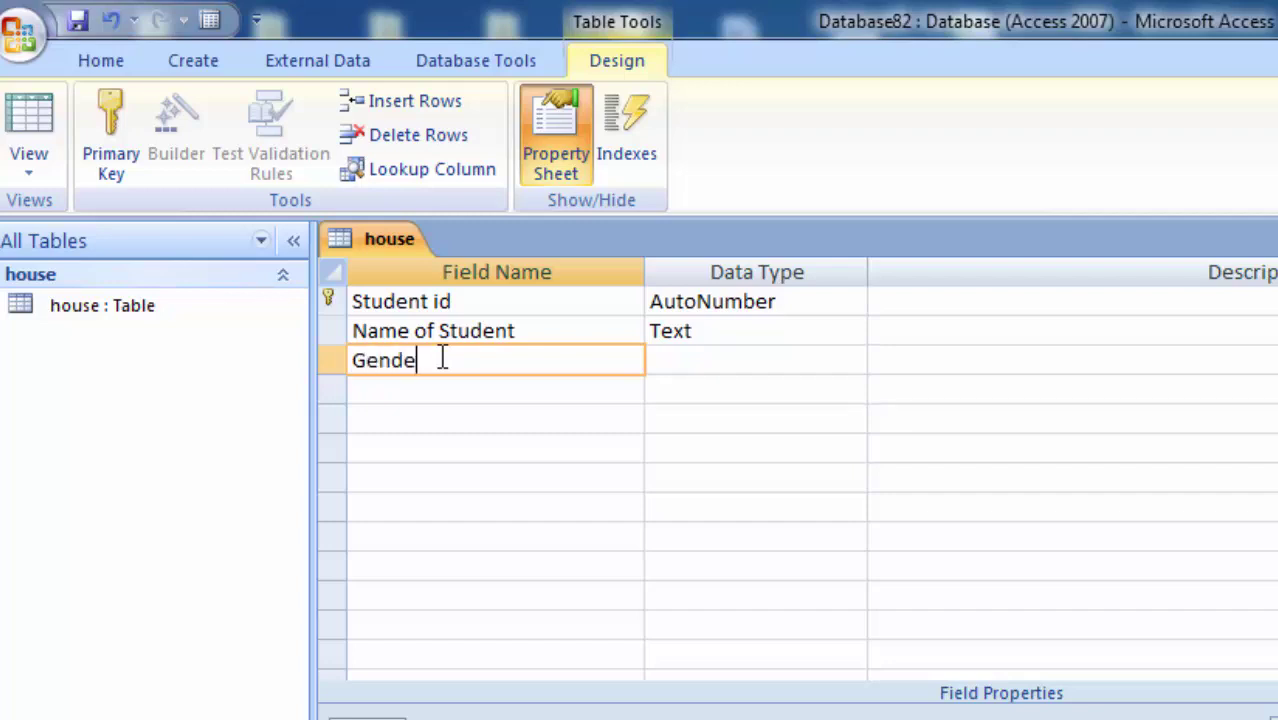
{"action": "type", "text": "r"}
{"action": "left_click", "coordinate": [733, 360]}
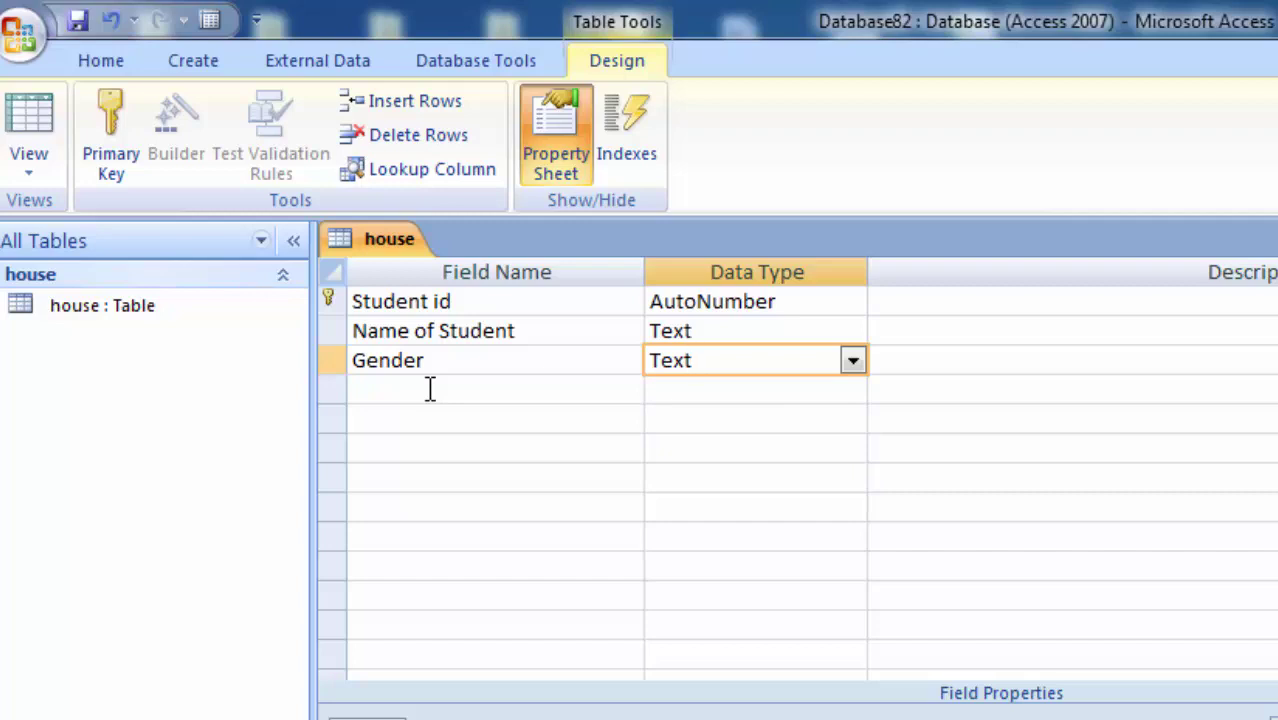
{"action": "left_click", "coordinate": [856, 368]}
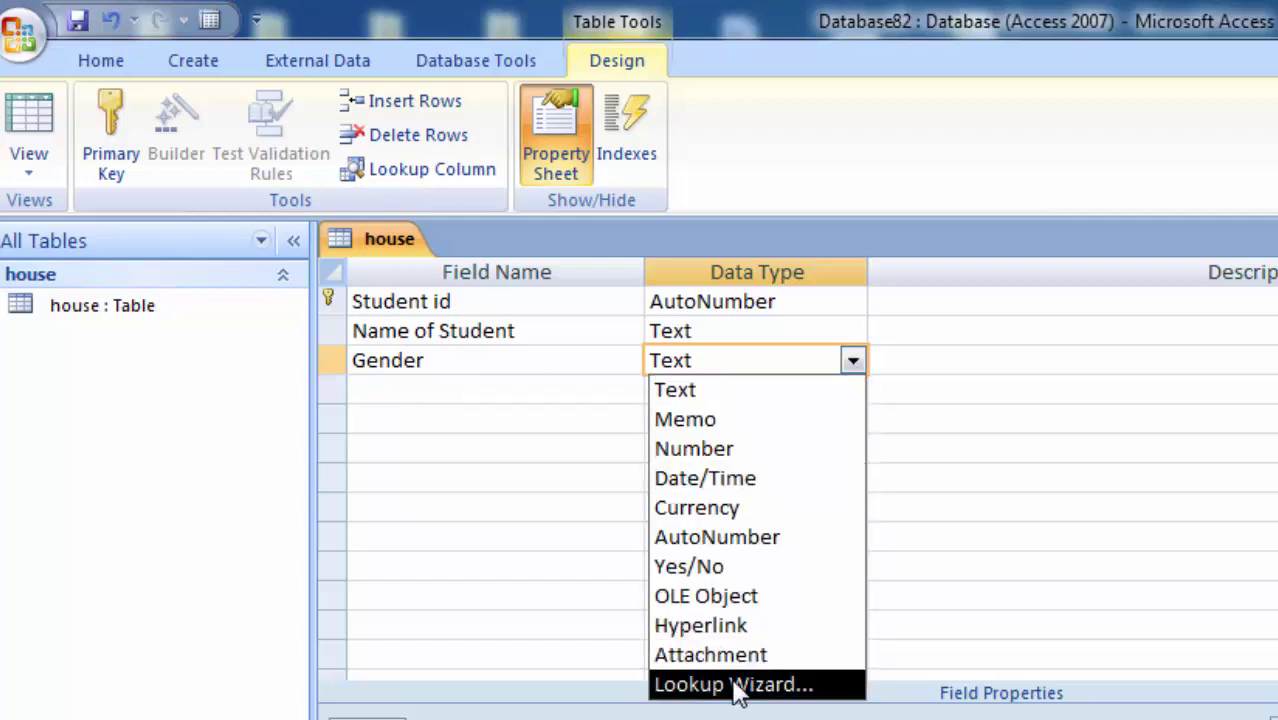
- Make Gender a Lookup Wizard field offering the typed values Male and Female
{"action": "left_click", "coordinate": [736, 684]}
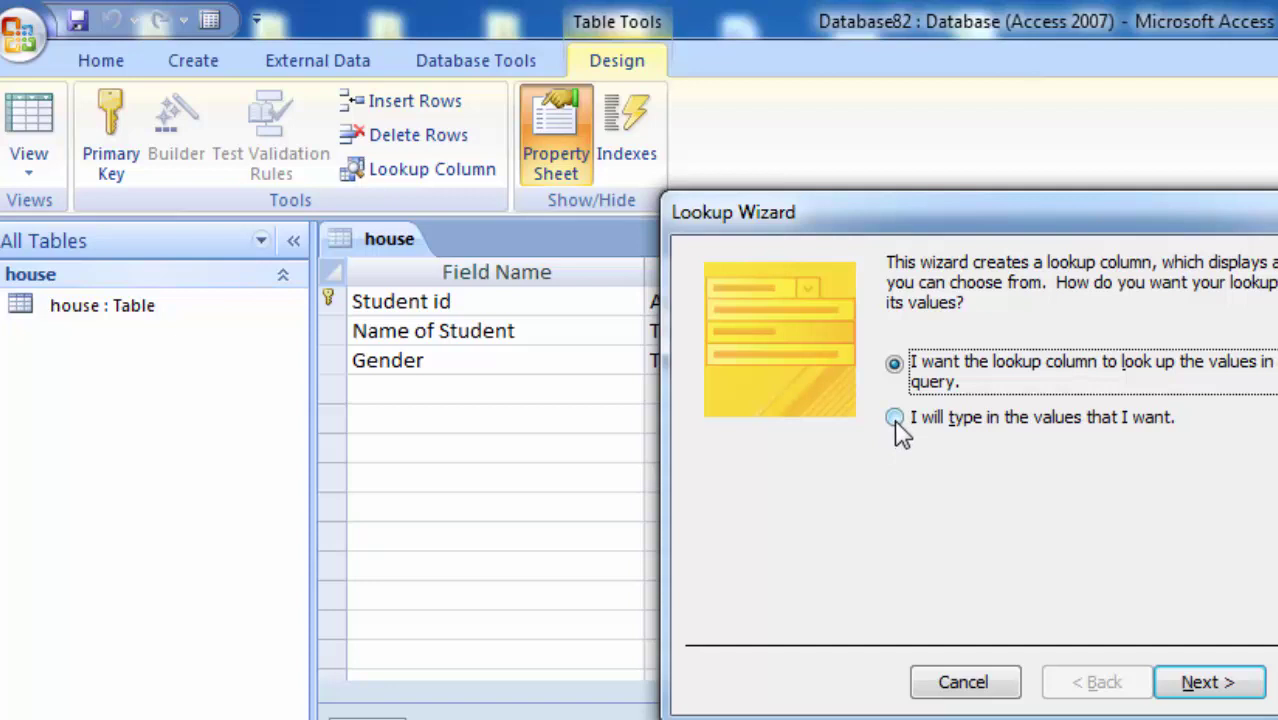
{"action": "left_click", "coordinate": [895, 419]}
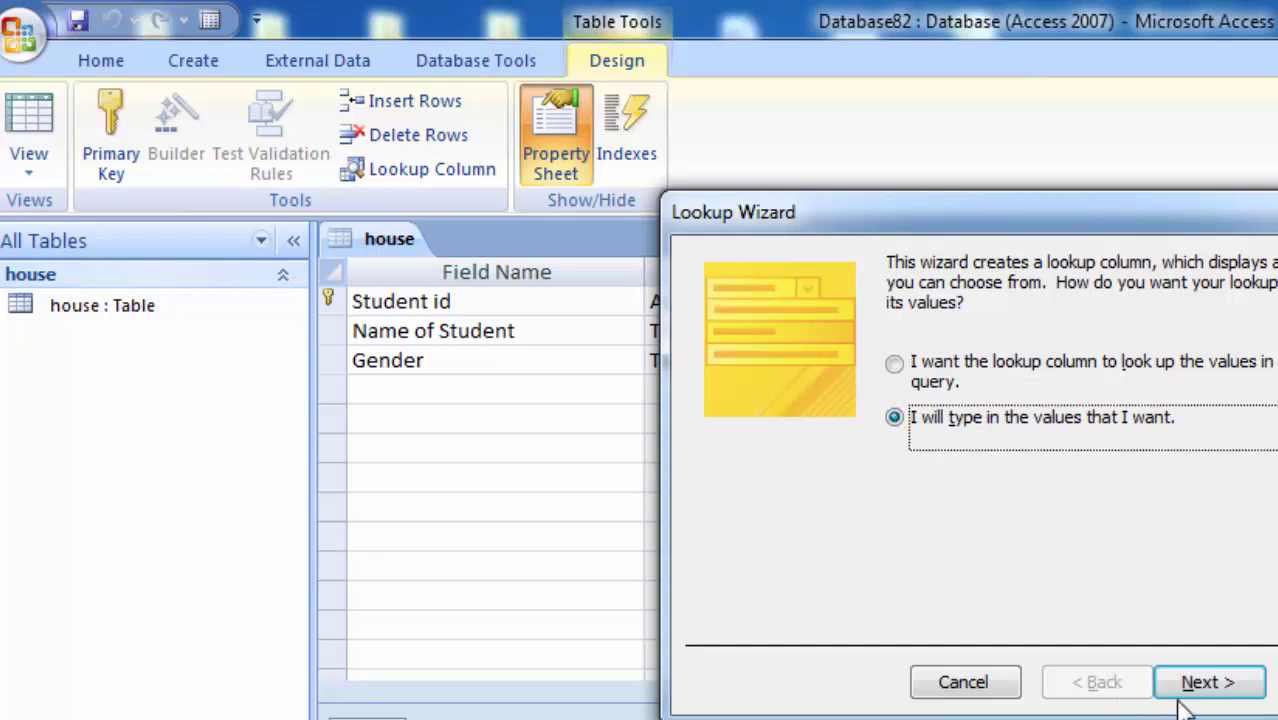
{"action": "left_click", "coordinate": [1208, 684]}
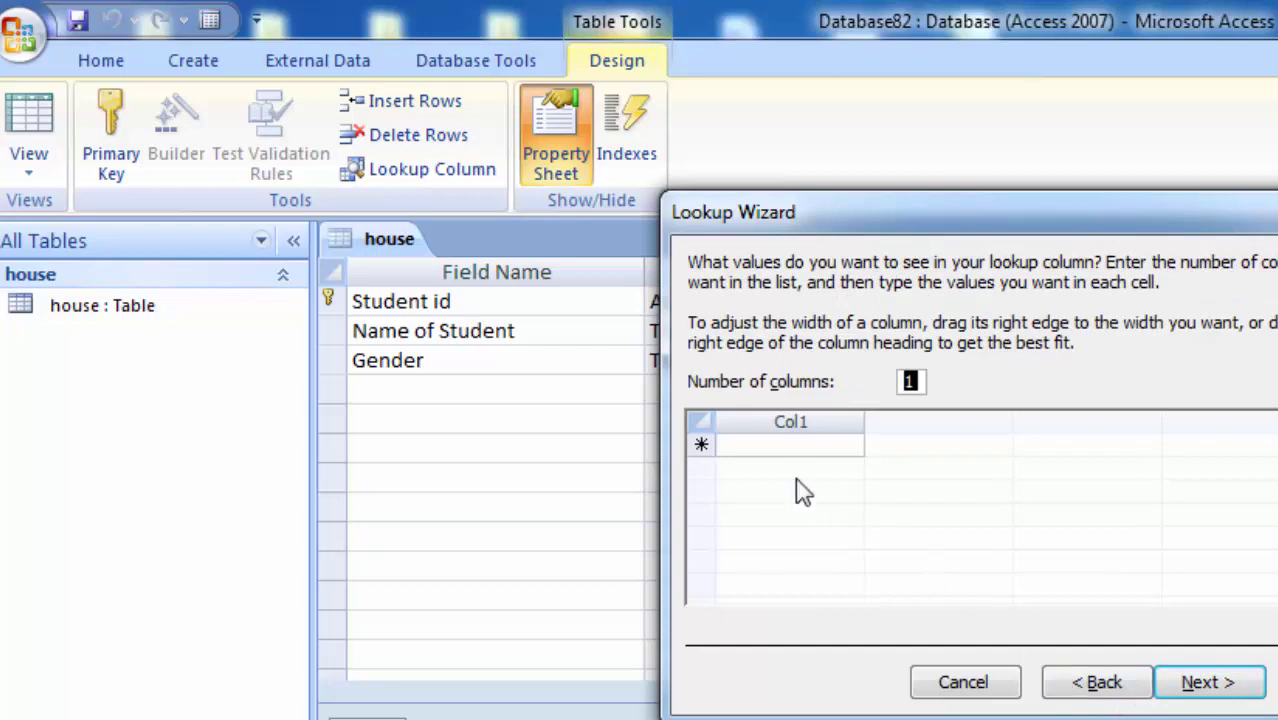
{"action": "left_click", "coordinate": [798, 449]}
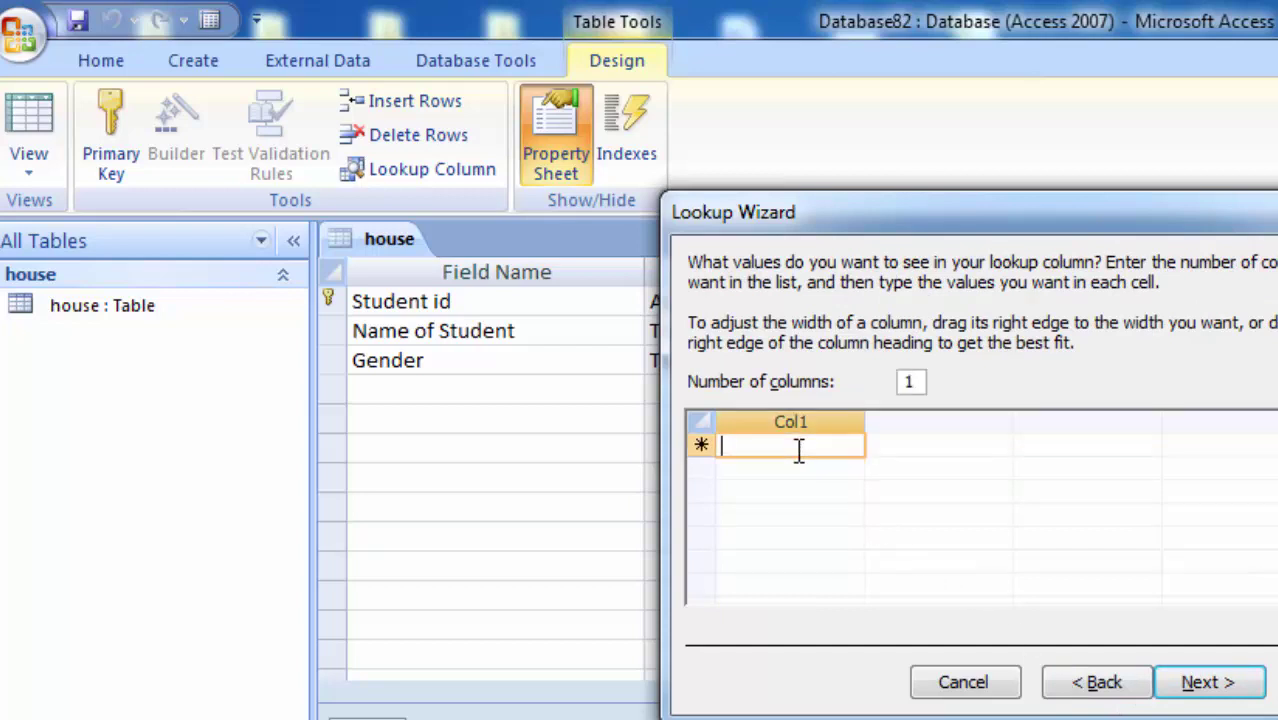
{"action": "type", "text": "M"}
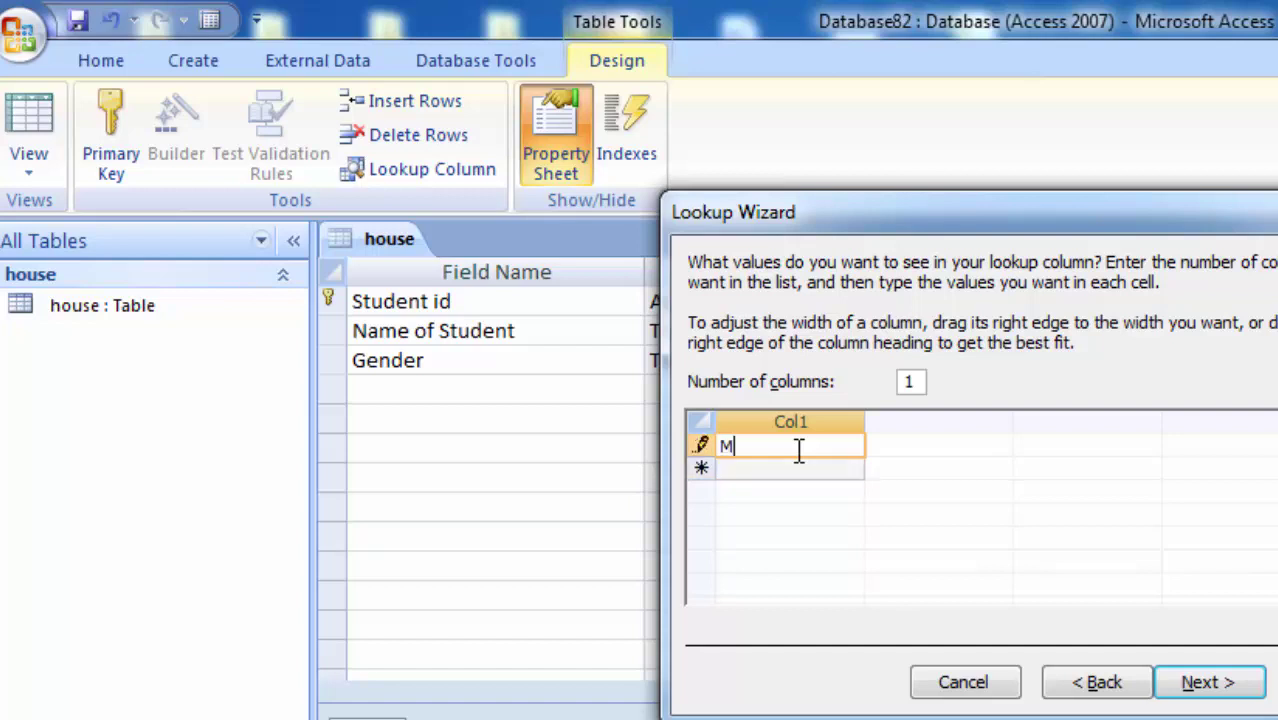
{"action": "type", "text": "ale"}
{"action": "left_click", "coordinate": [784, 469]}
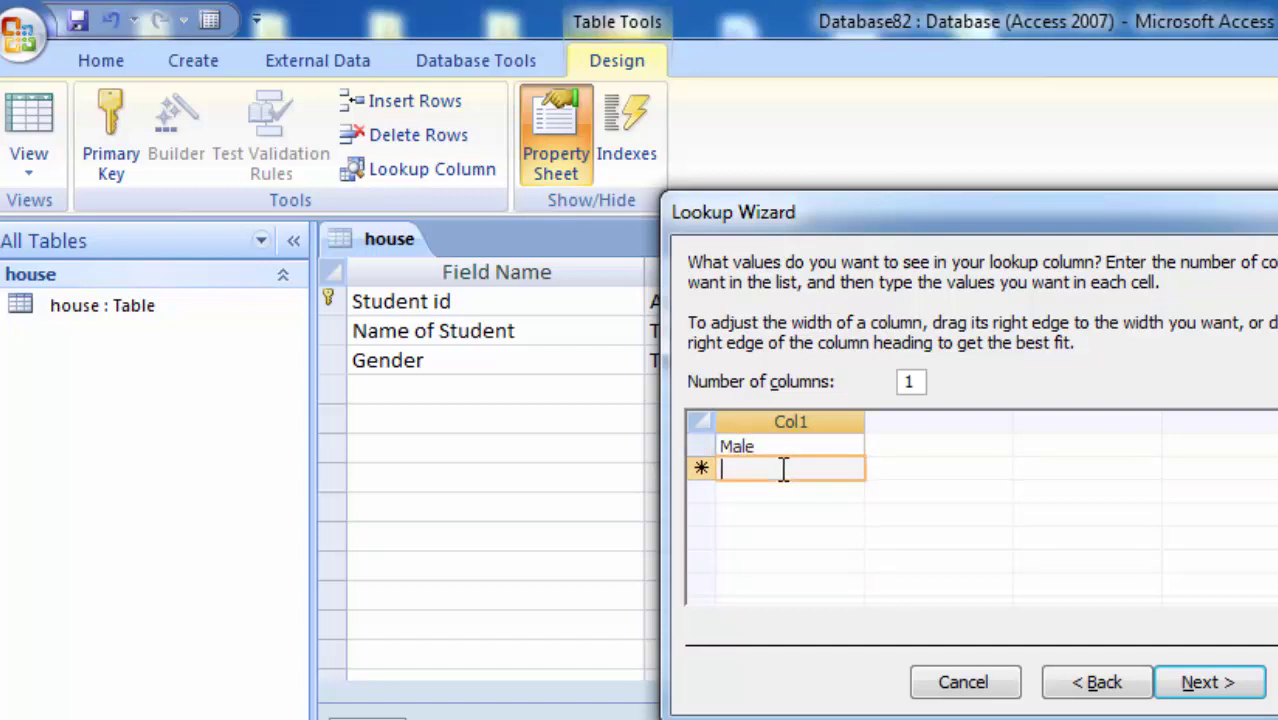
{"action": "type", "text": "Fe"}
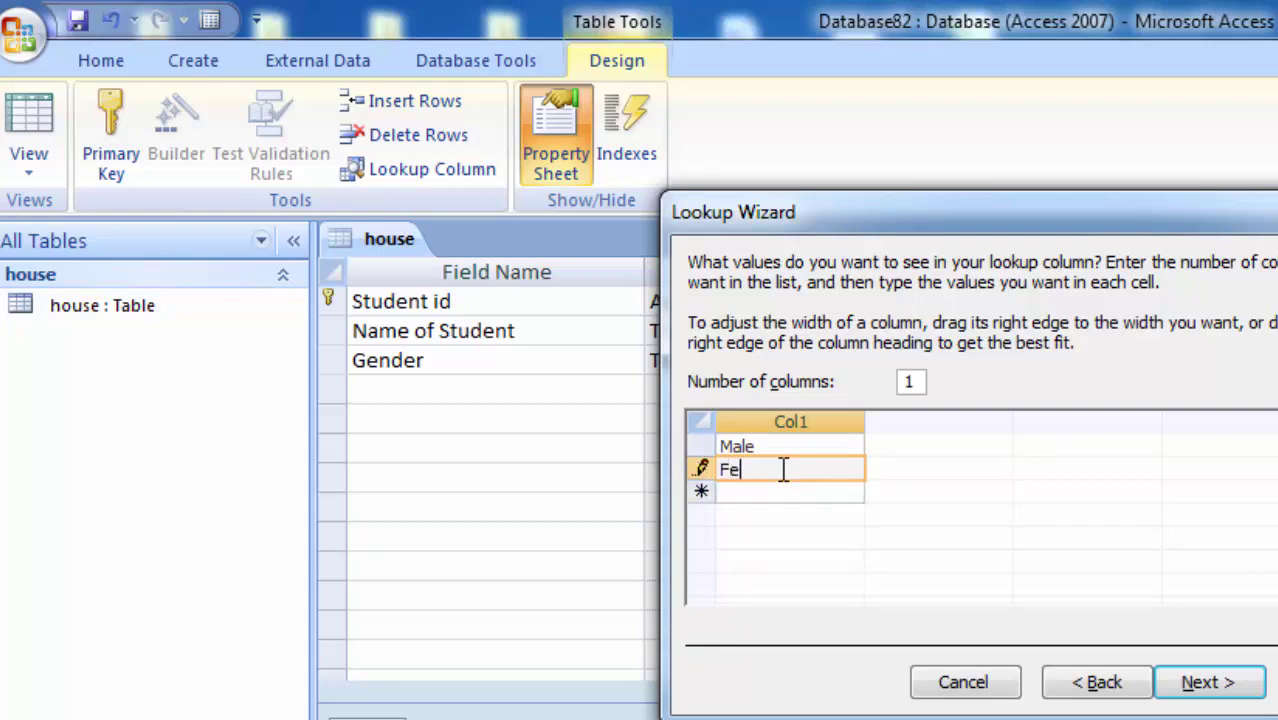
{"action": "type", "text": "mal"}
{"action": "type", "text": "e"}
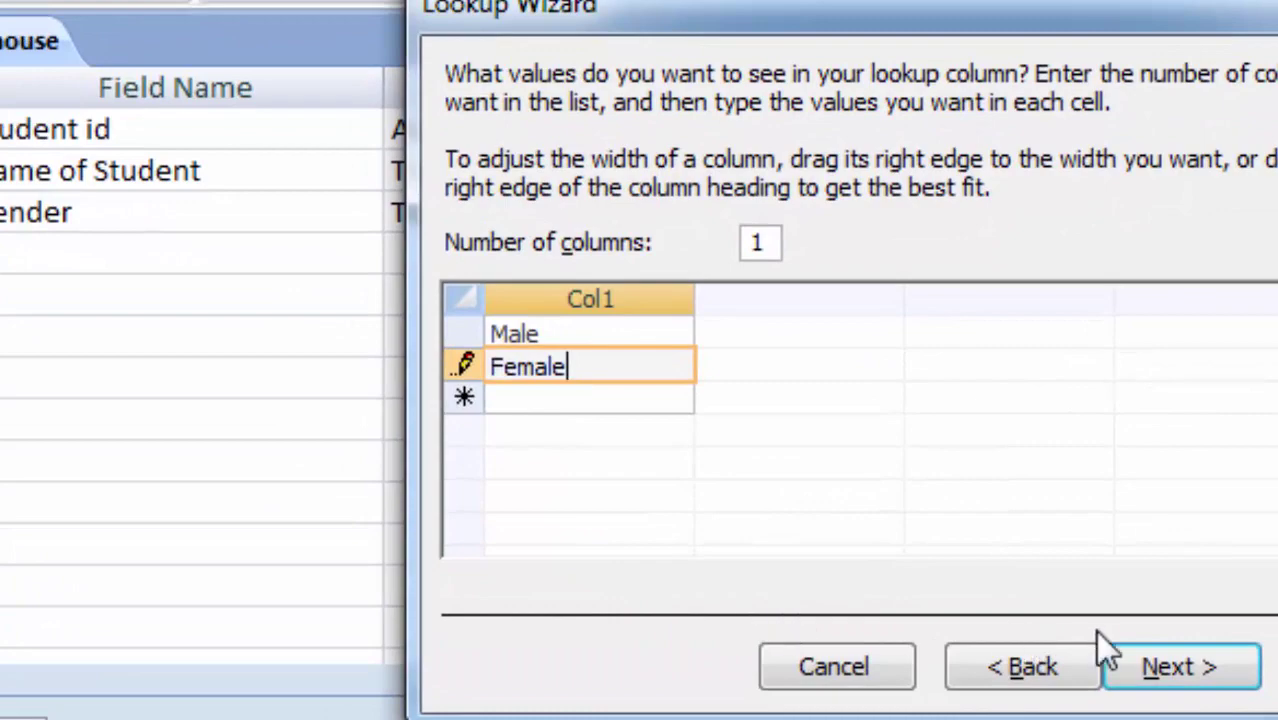
{"action": "left_click", "coordinate": [1195, 670]}
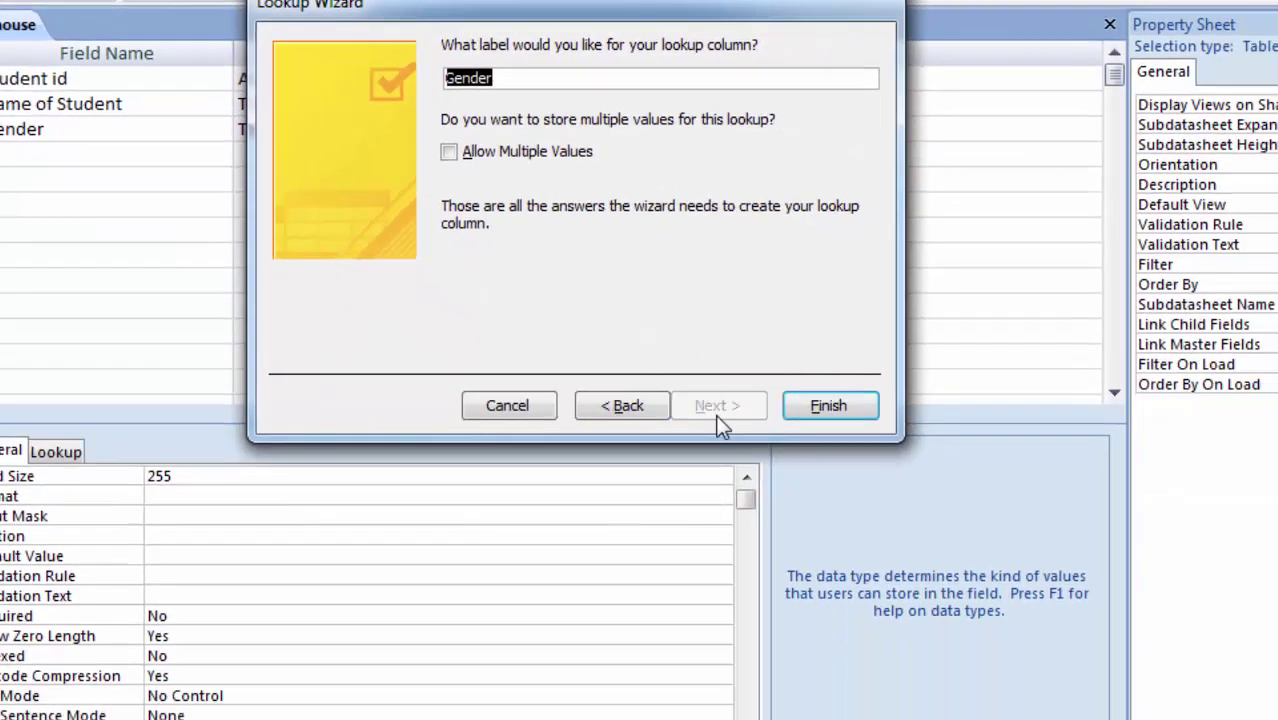
{"action": "left_click", "coordinate": [447, 154]}
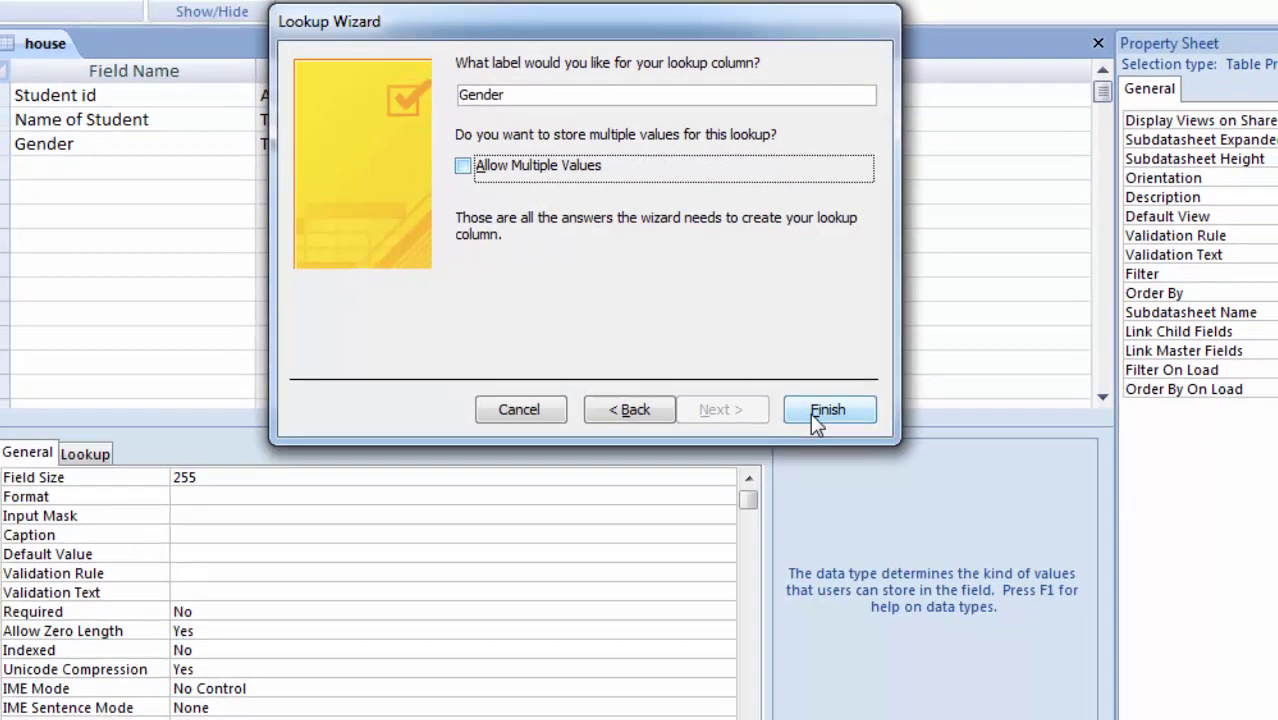
{"action": "left_click", "coordinate": [828, 405]}
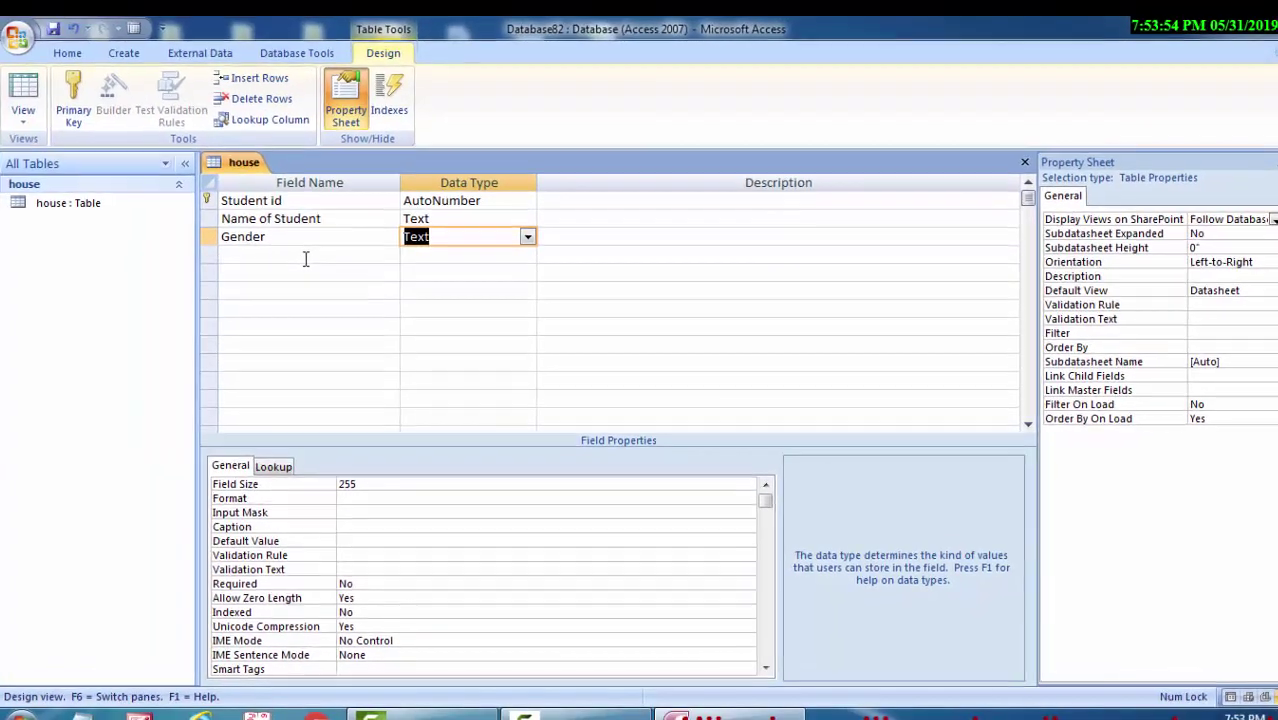
{"action": "left_click", "coordinate": [307, 257]}
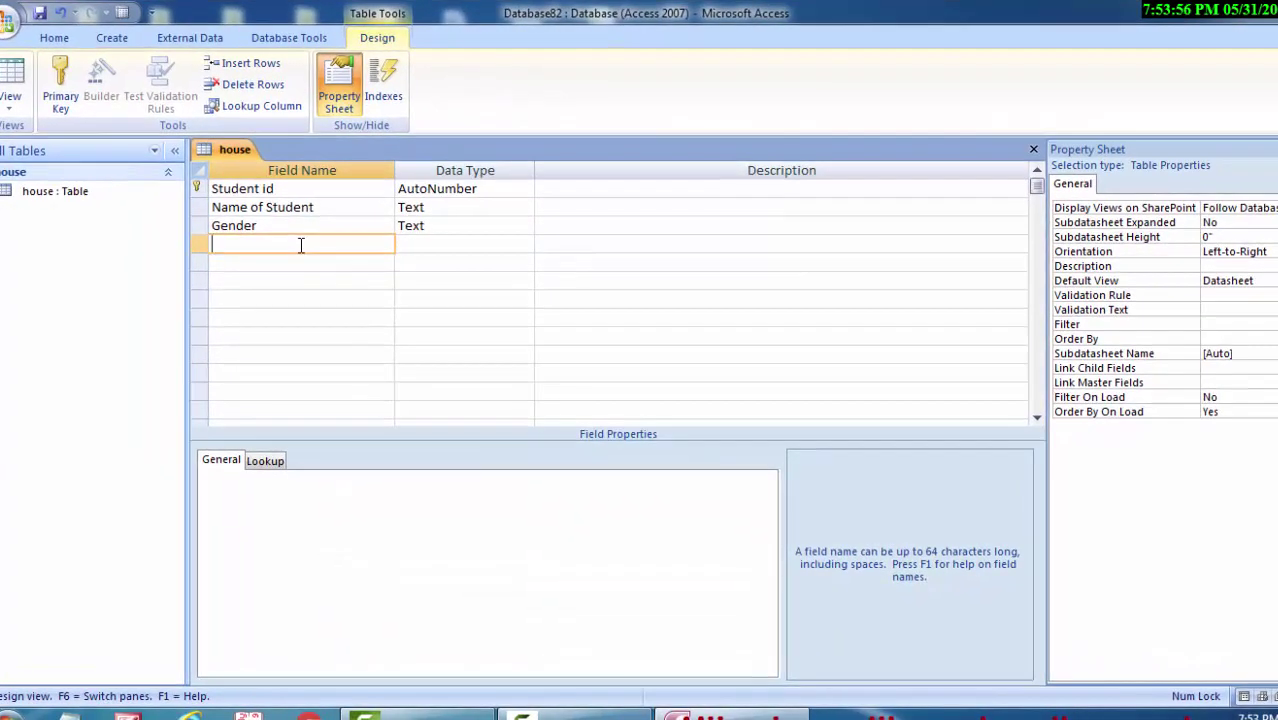
- Add a 'City' field below Gender and bring up its Data Type list
{"action": "type", "text": "C"}
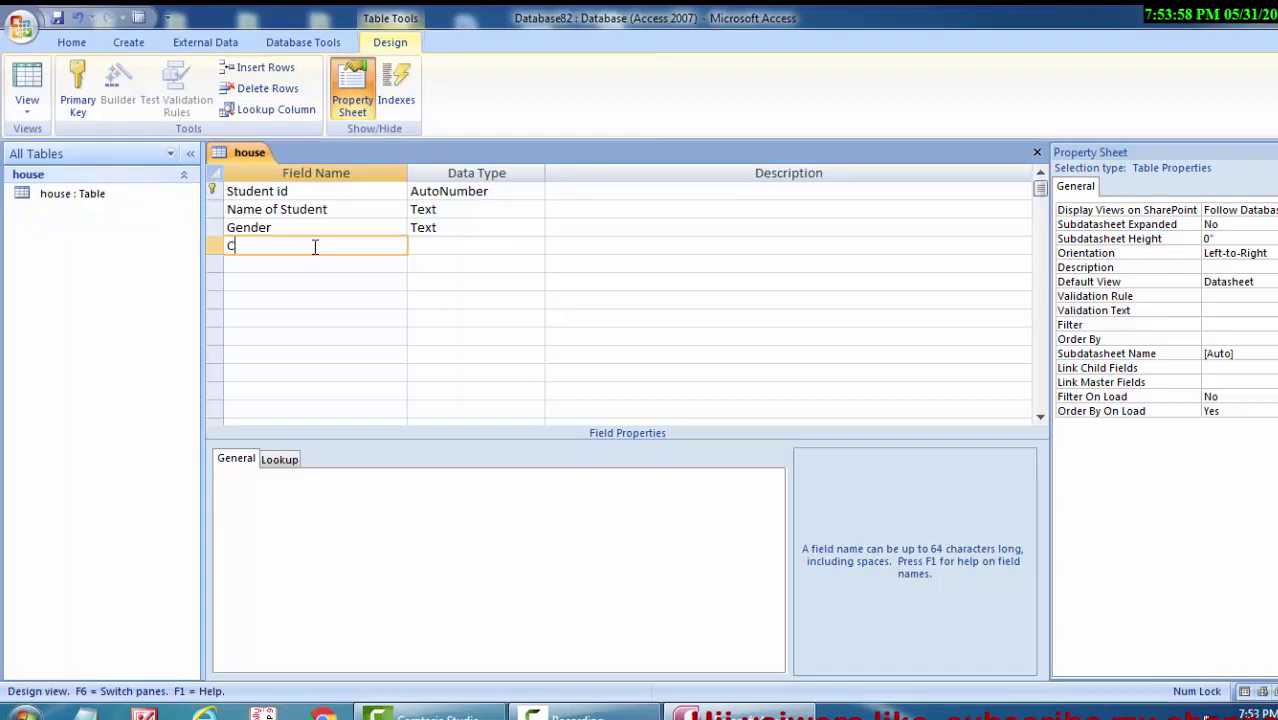
{"action": "type", "text": "ity"}
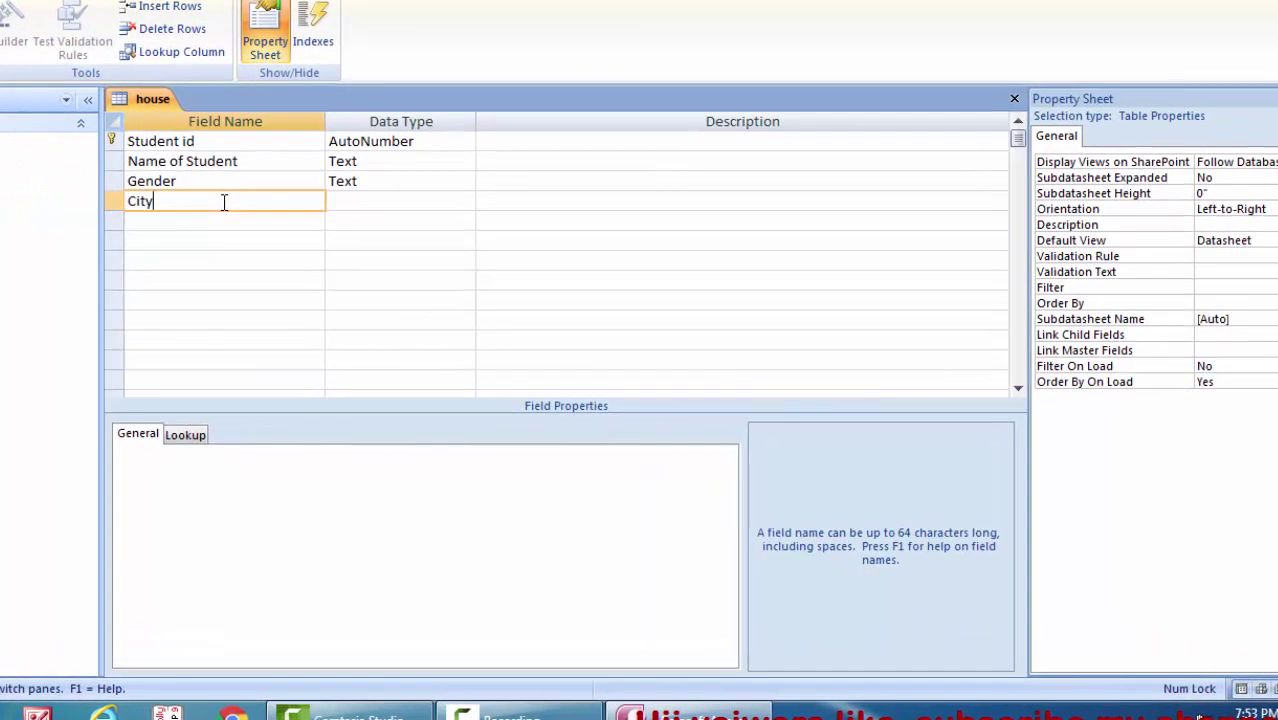
{"action": "left_click", "coordinate": [381, 202]}
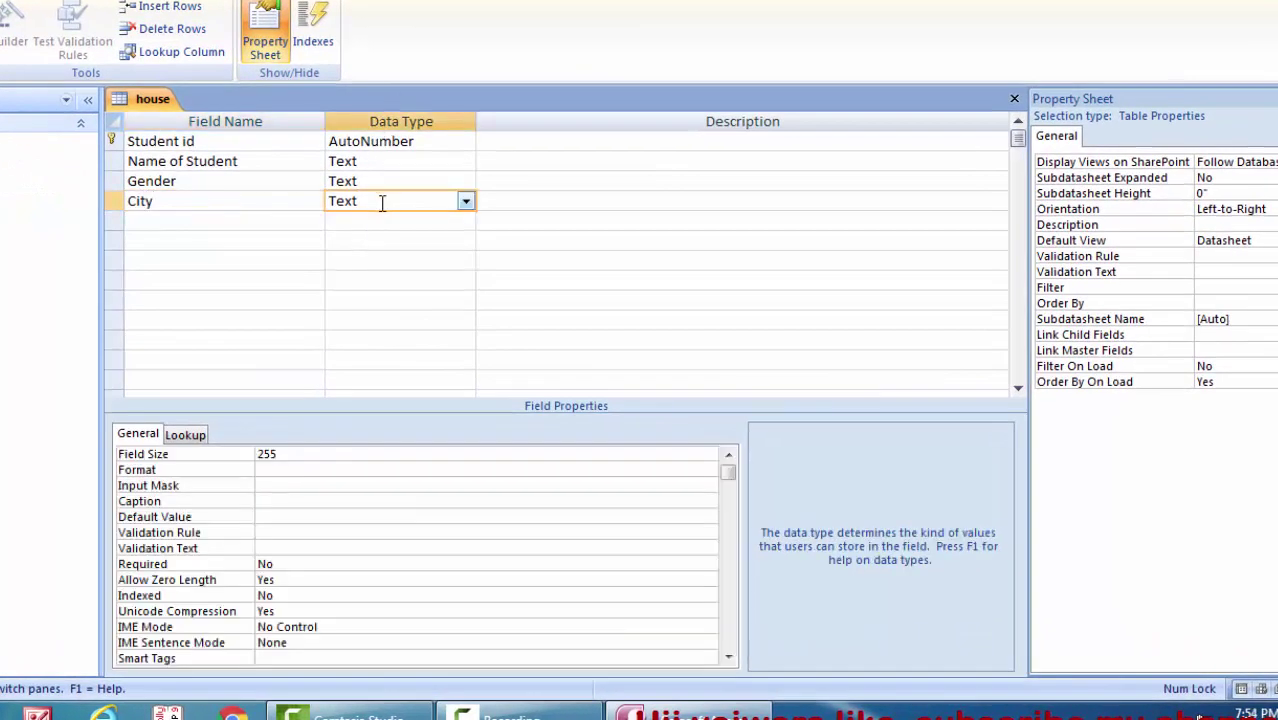
{"action": "left_click", "coordinate": [465, 201]}
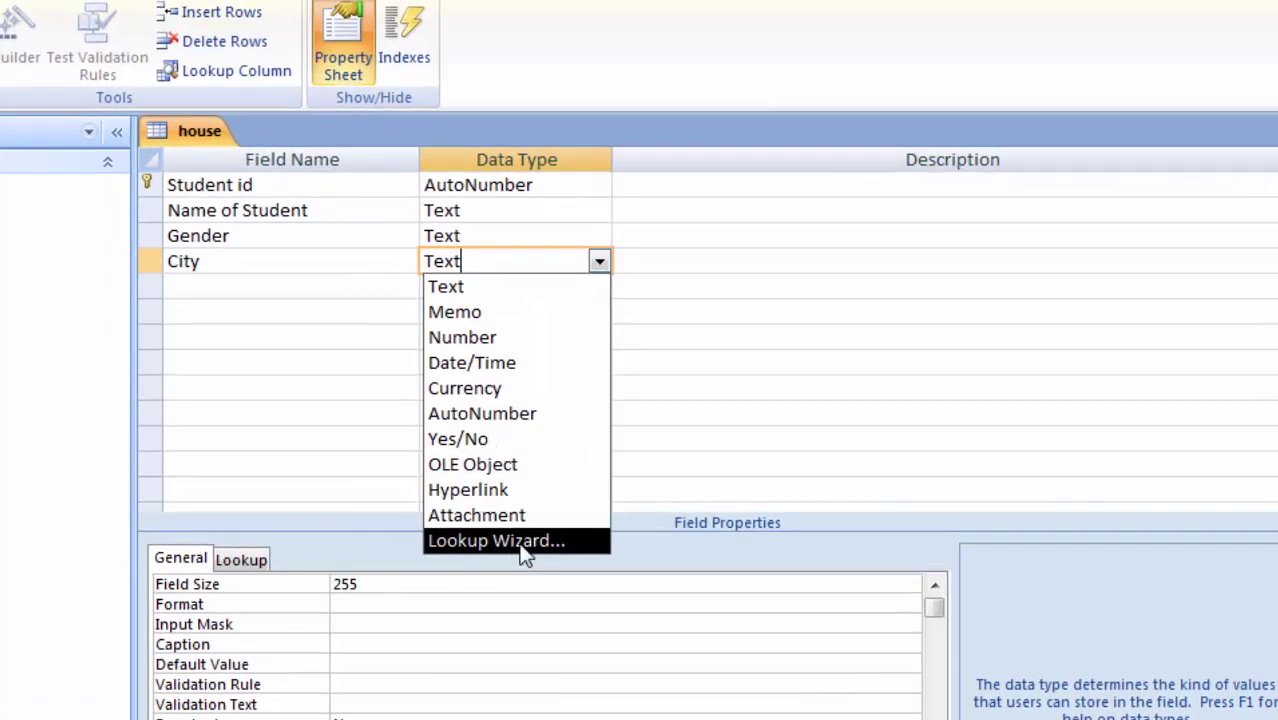
- Start the Lookup Wizard for City, choosing to type in the values yourself
{"action": "left_click", "coordinate": [476, 508]}
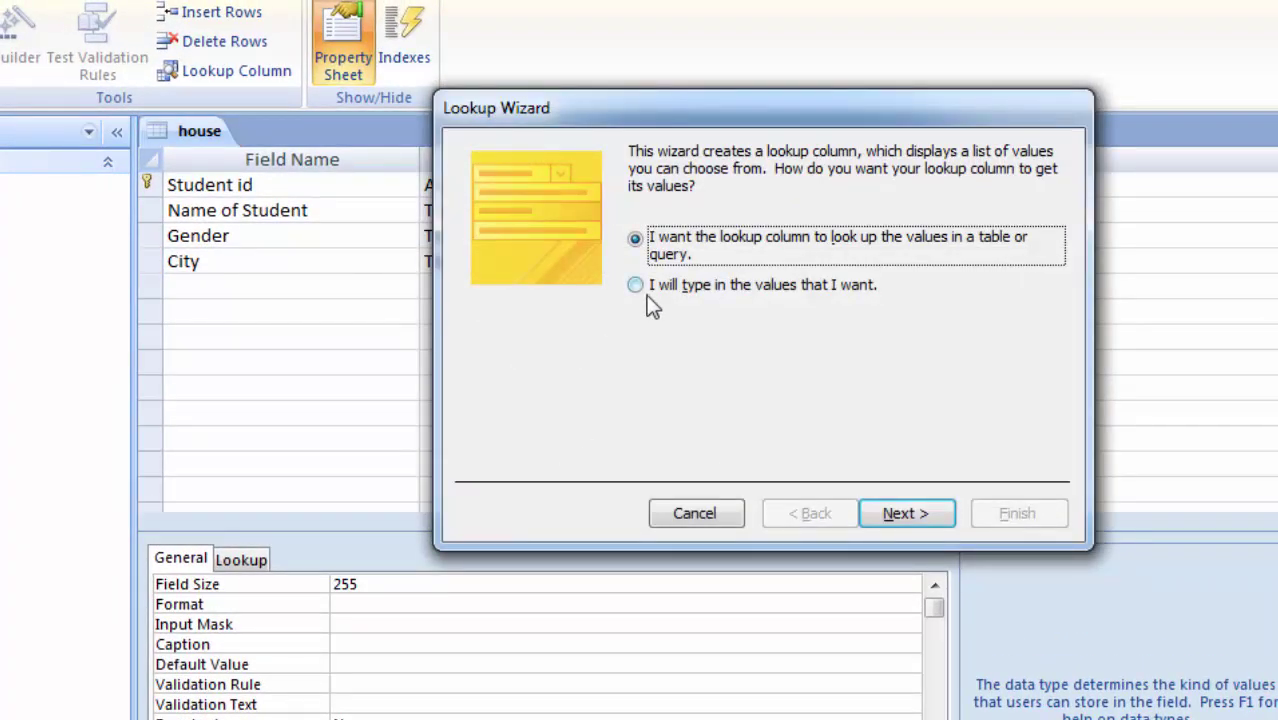
{"action": "left_click", "coordinate": [644, 289]}
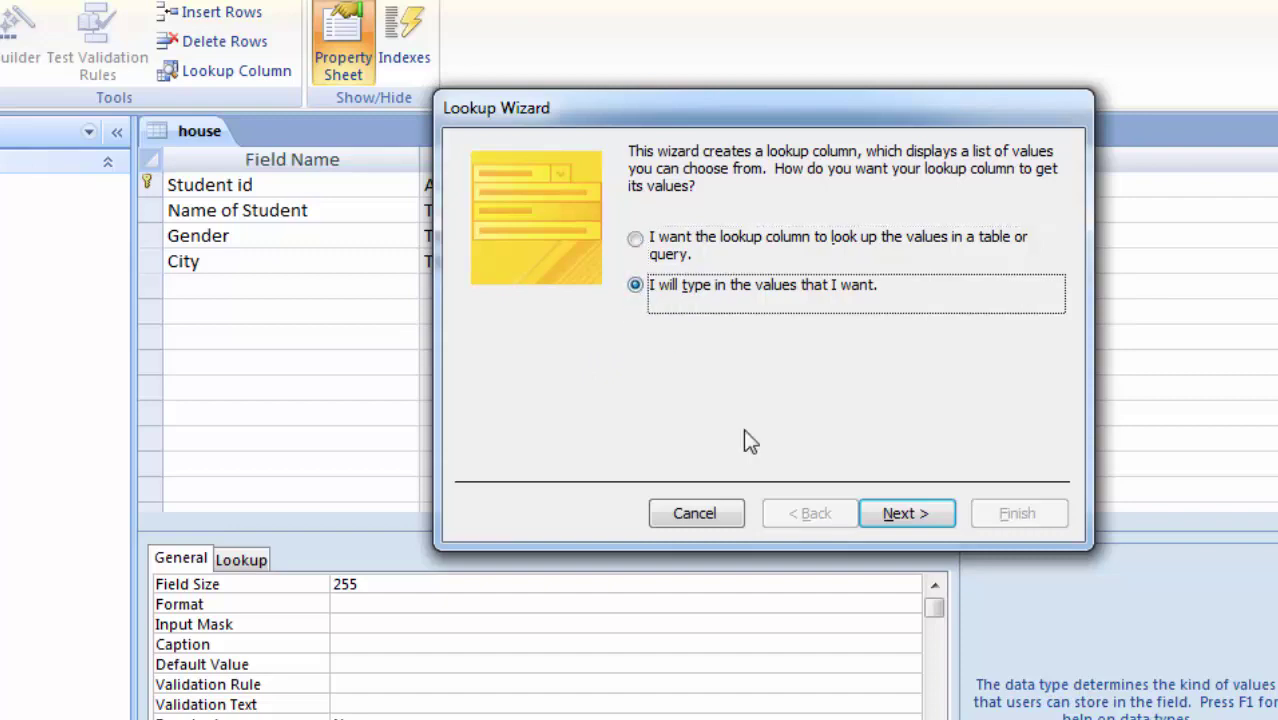
{"action": "left_click", "coordinate": [890, 512]}
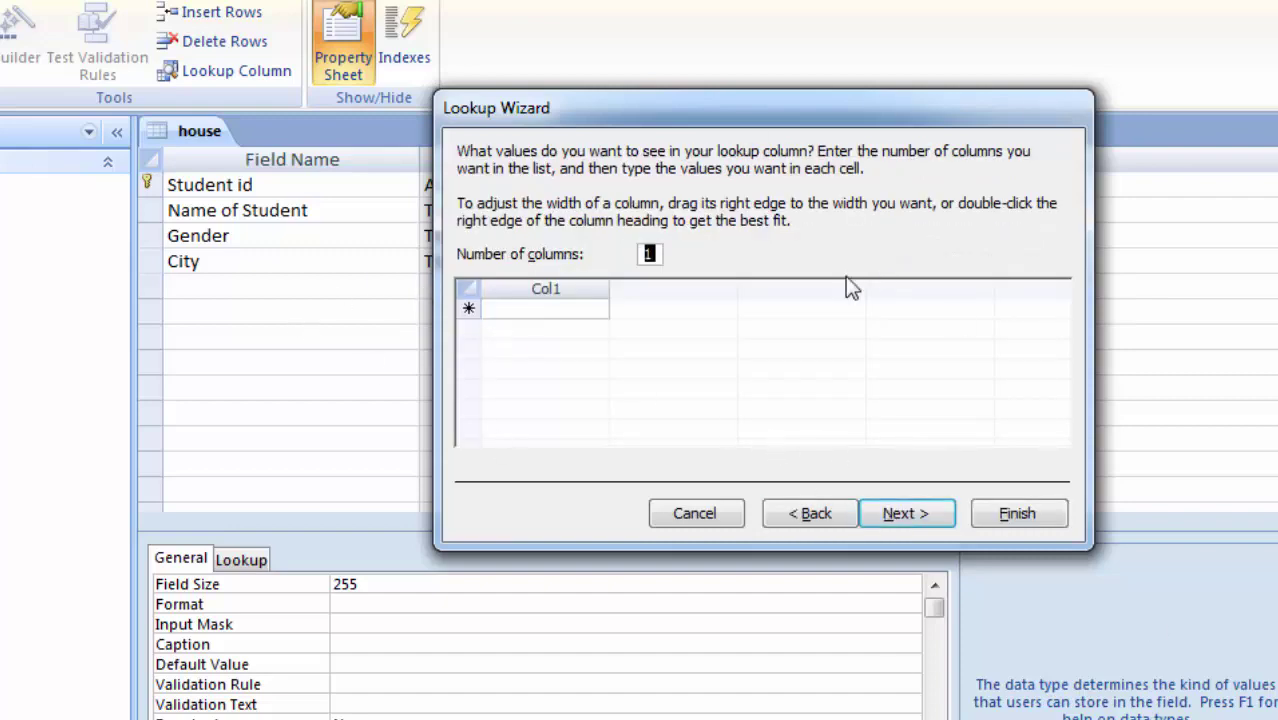
{"action": "left_click_drag", "start_coordinate": [652, 112], "coordinate": [1071, 96]}
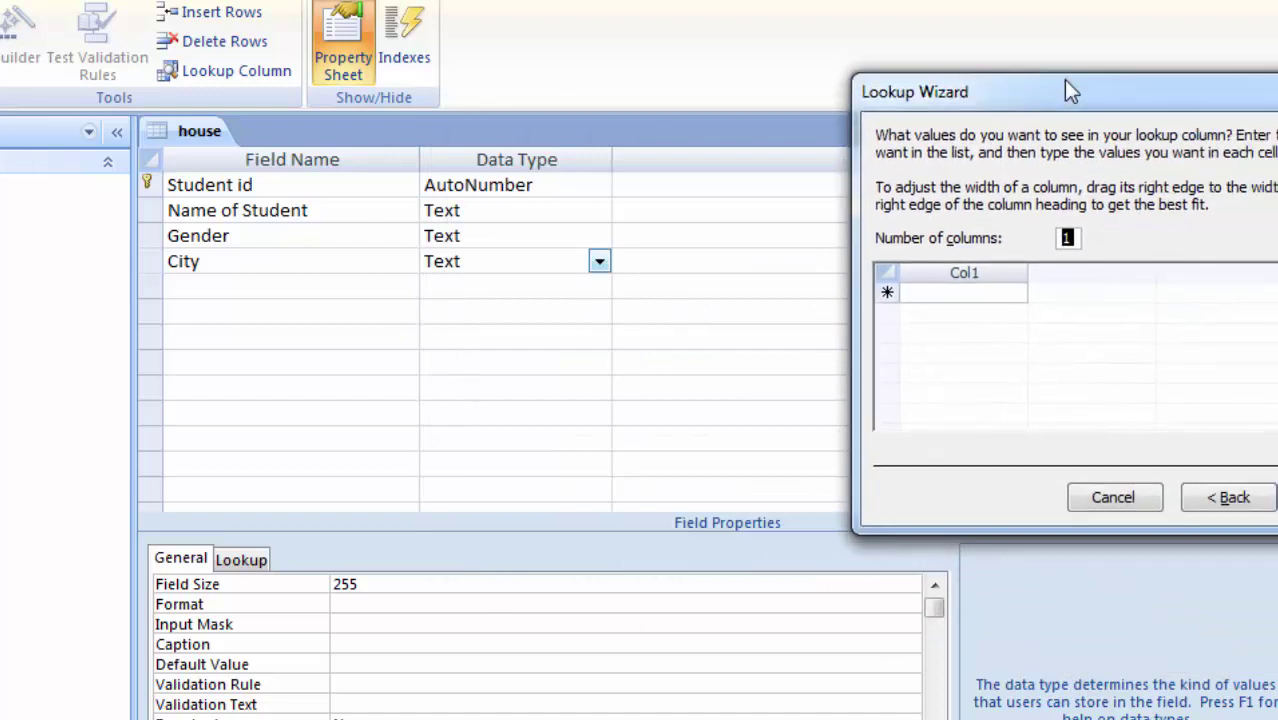
- Enter Kanpur, Lucknow, Gorakhpur, Deoria and Saharanpur as the City lookup values
{"action": "left_click", "coordinate": [973, 292]}
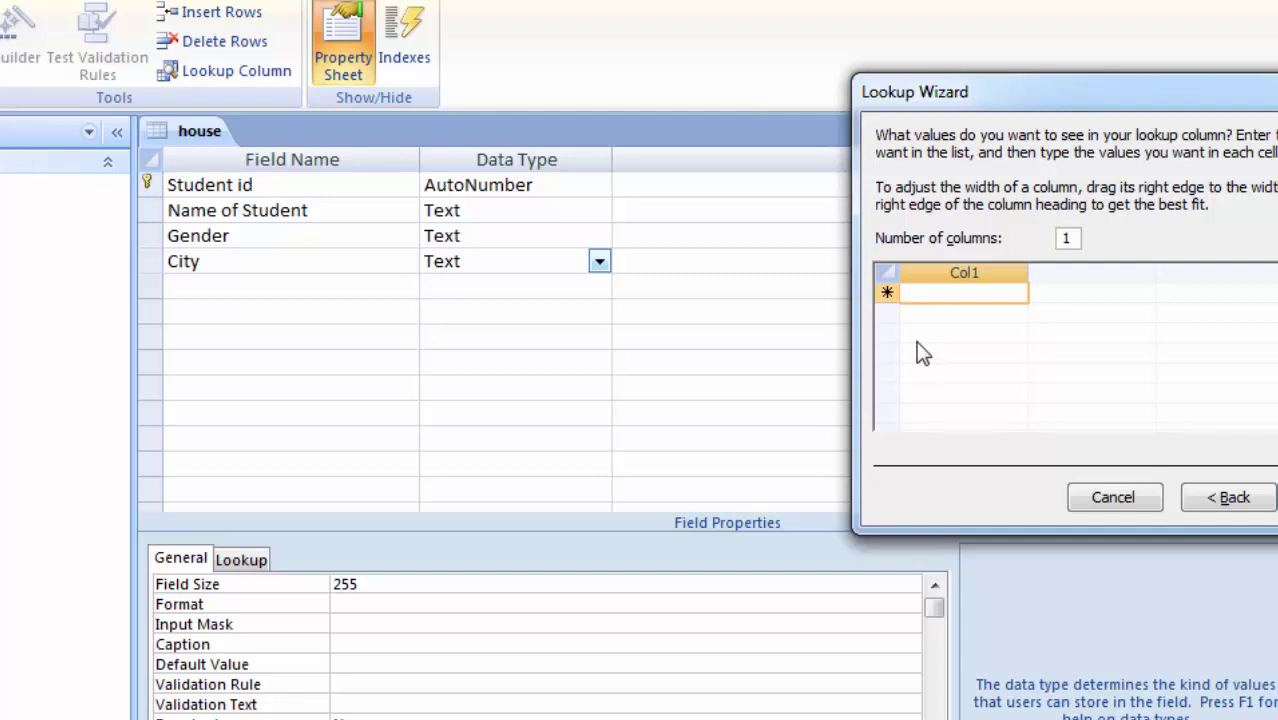
{"action": "type", "text": "Kan"}
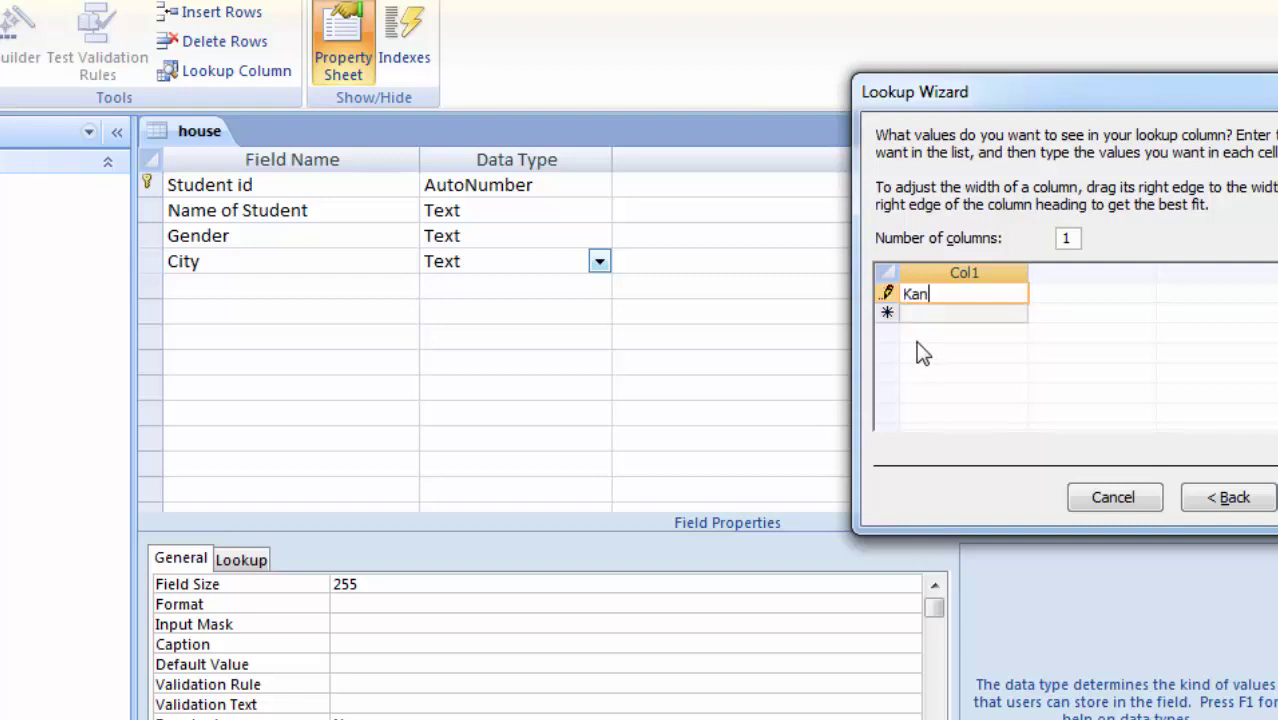
{"action": "type", "text": "pur"}
{"action": "left_click", "coordinate": [936, 316]}
{"action": "type", "text": "L"}
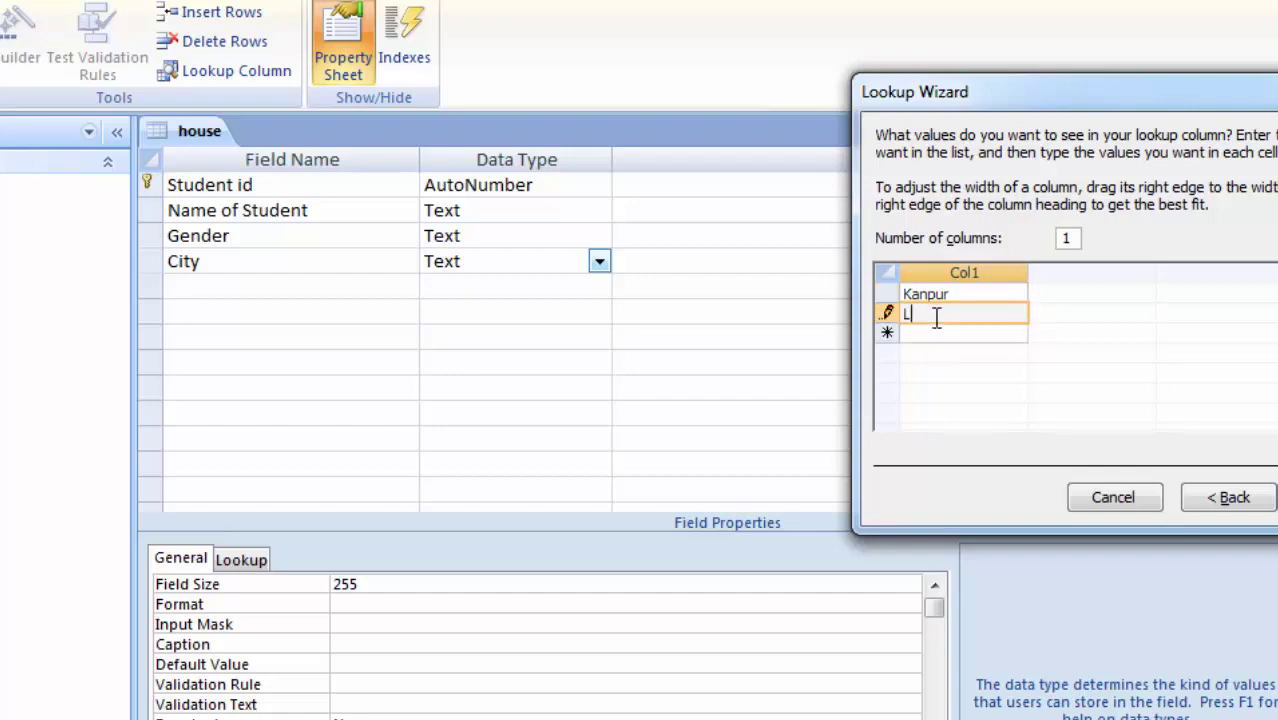
{"action": "type", "text": "ucknow"}
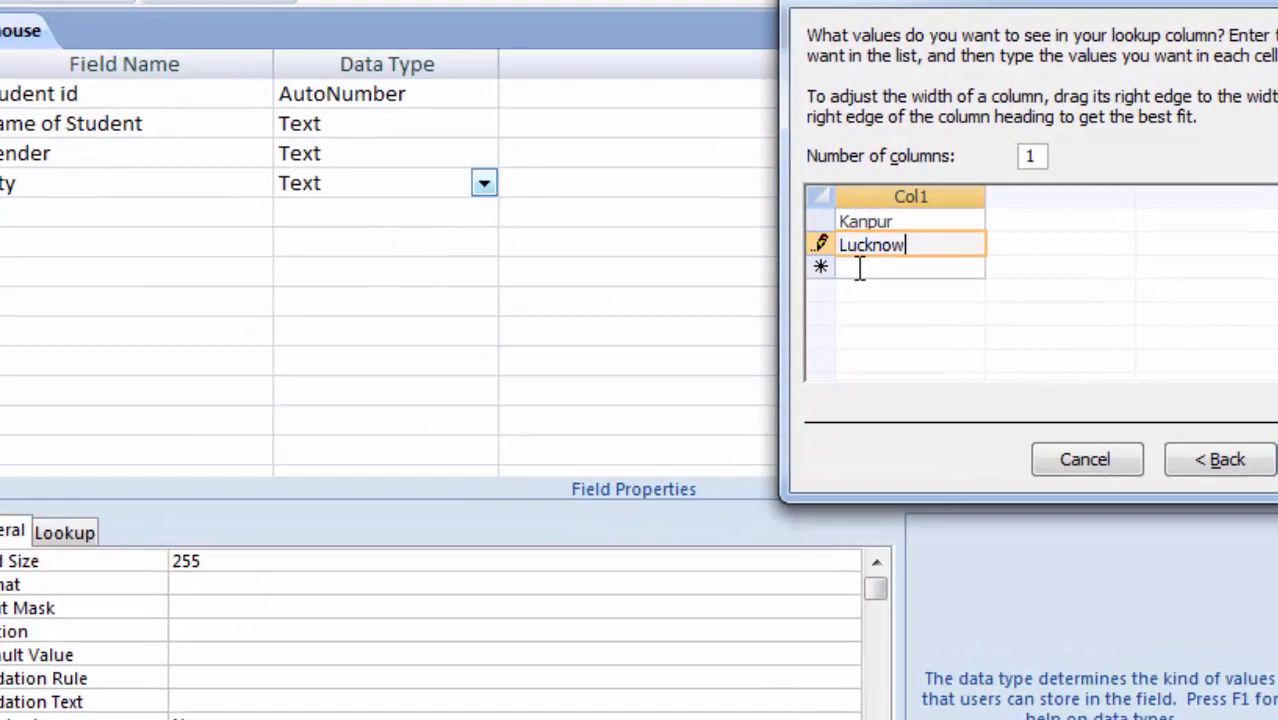
{"action": "left_click", "coordinate": [921, 335]}
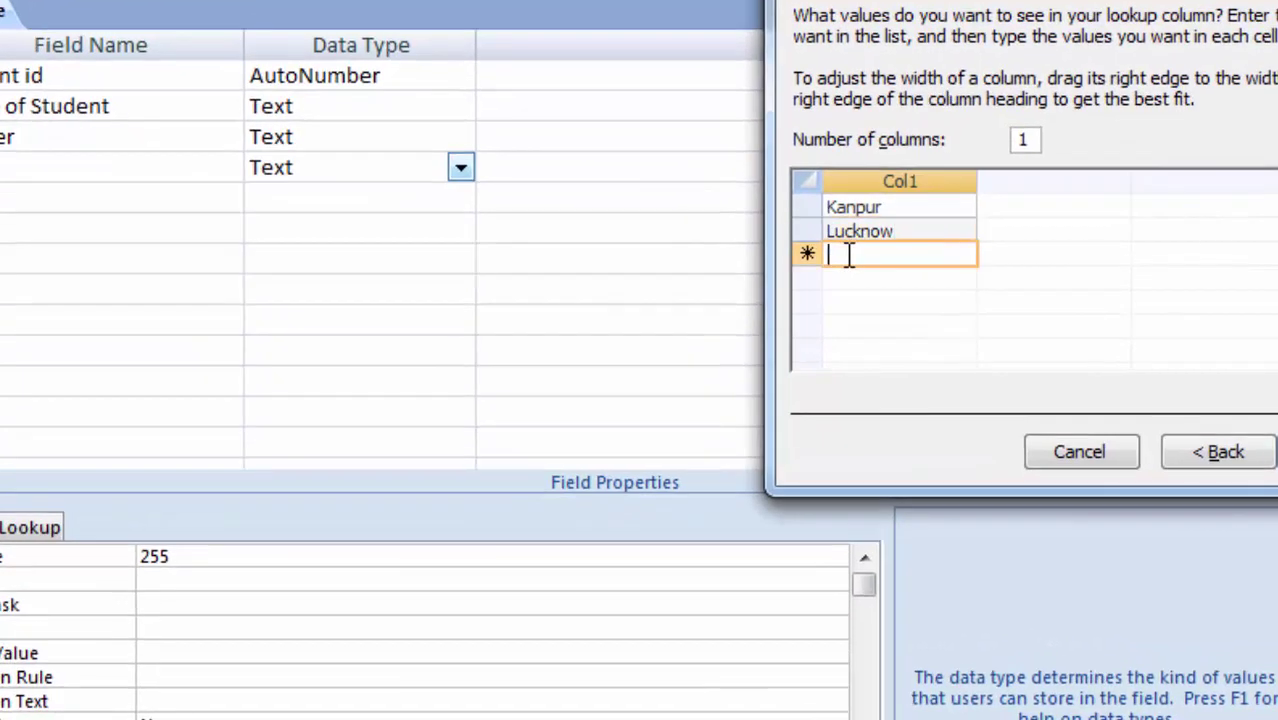
{"action": "type", "text": "Go"}
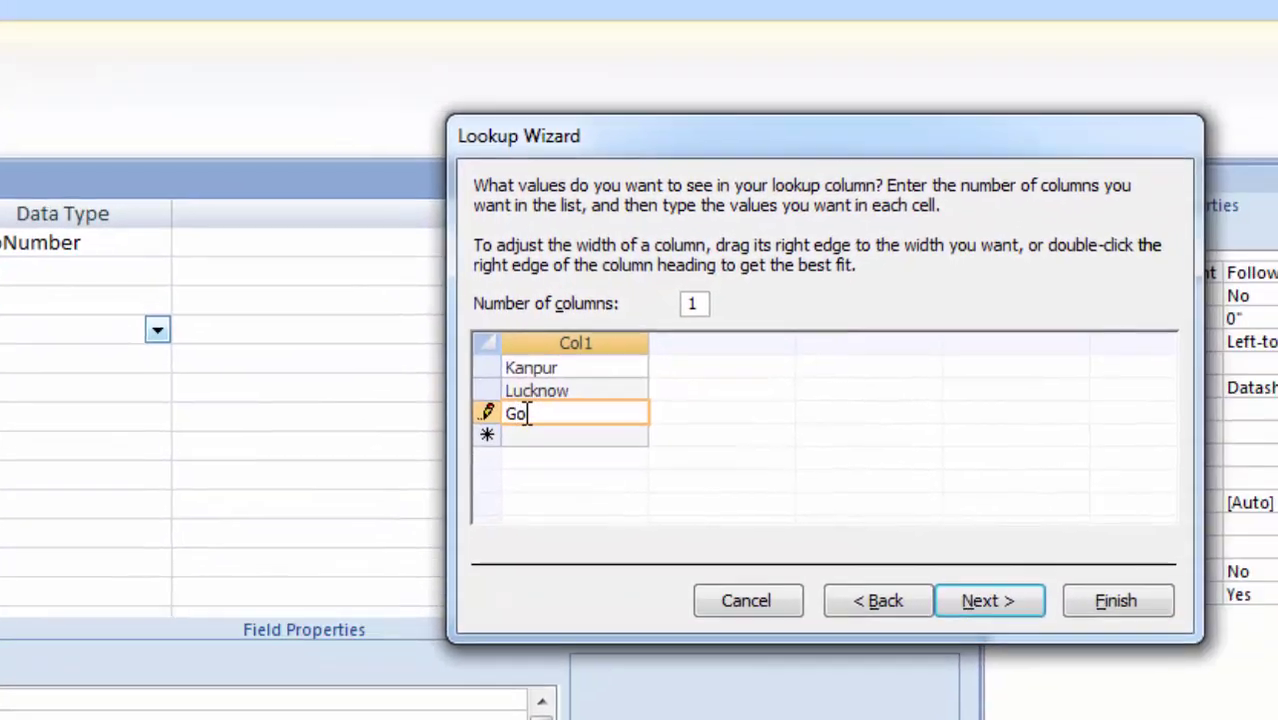
{"action": "type", "text": "rakh"}
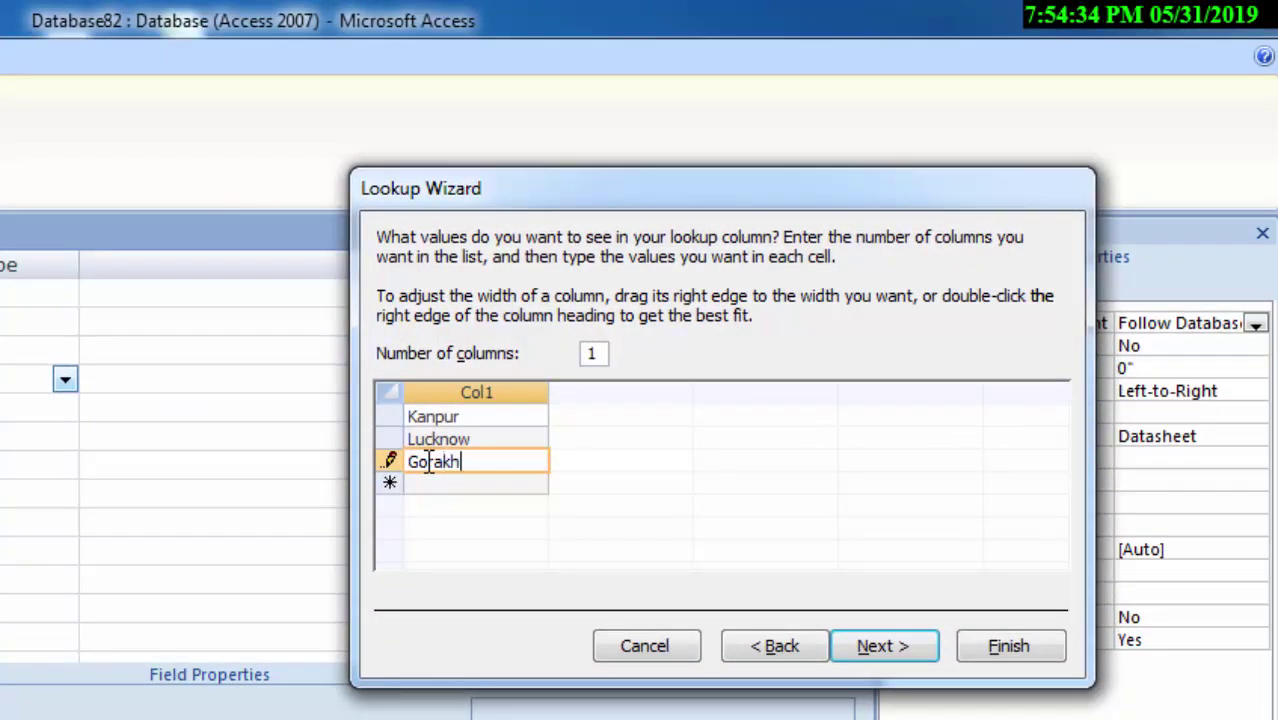
{"action": "type", "text": "pur"}
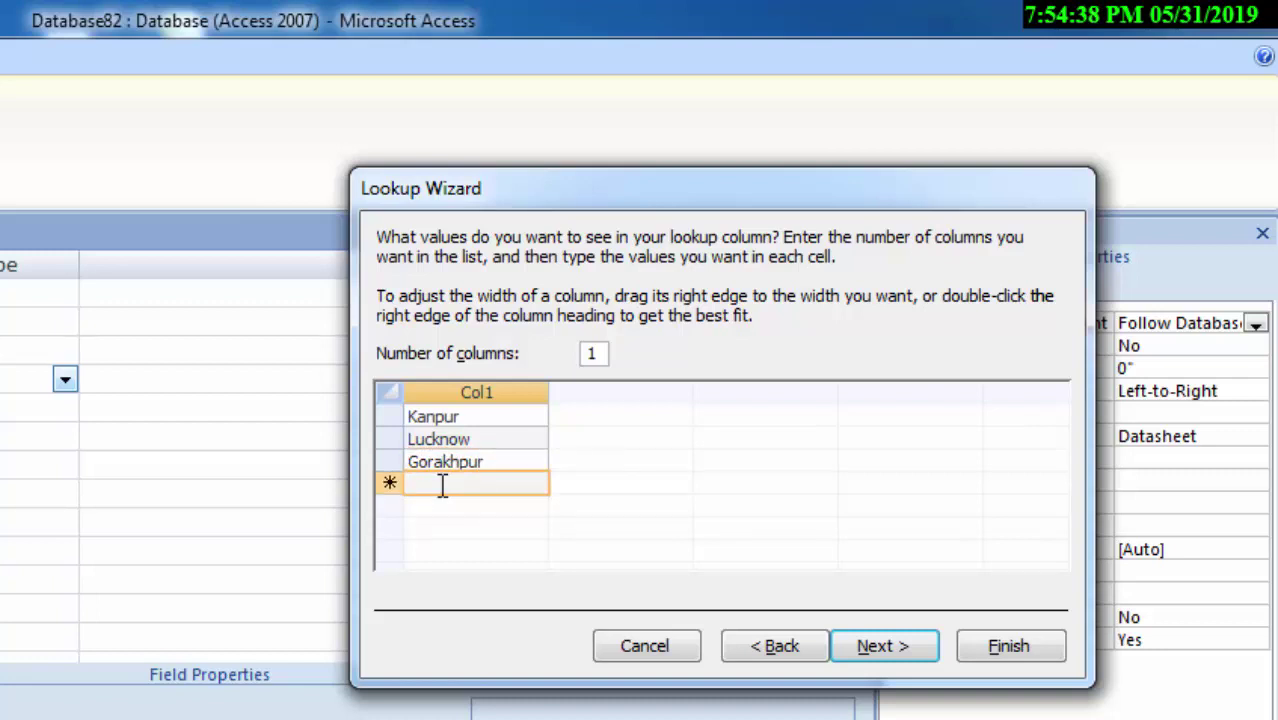
{"action": "type", "text": "Deor"}
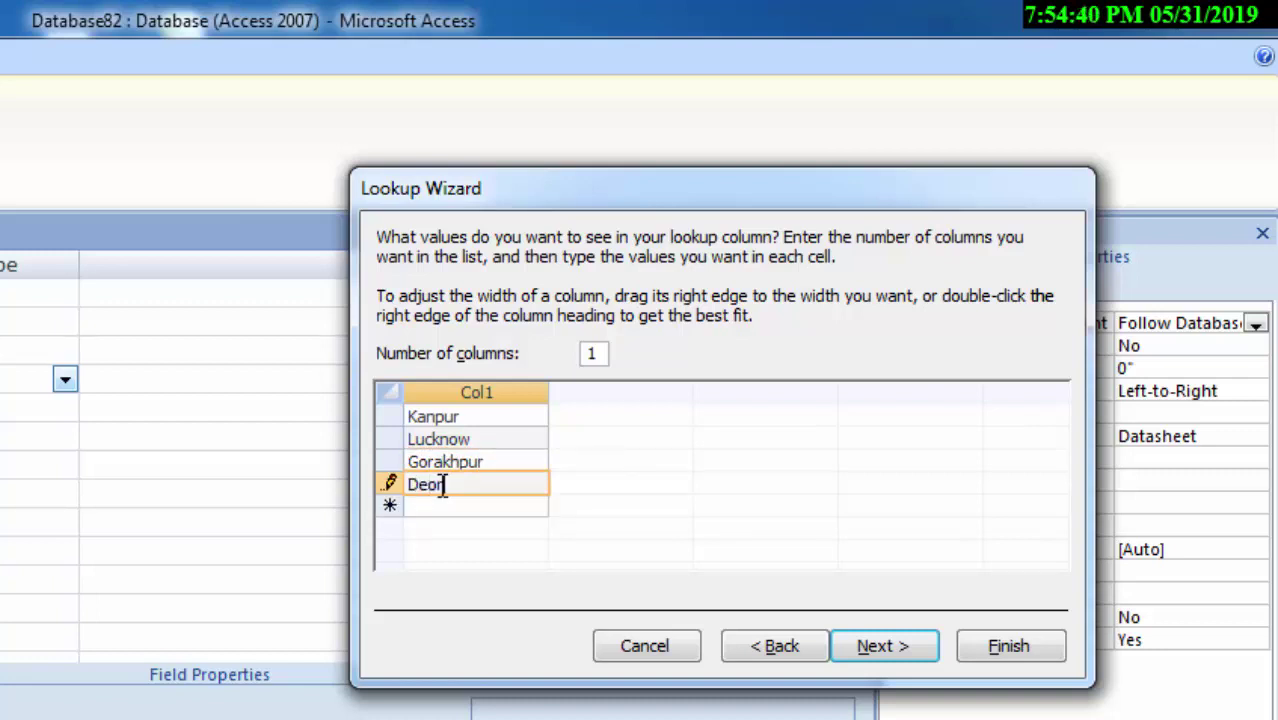
{"action": "type", "text": "ia"}
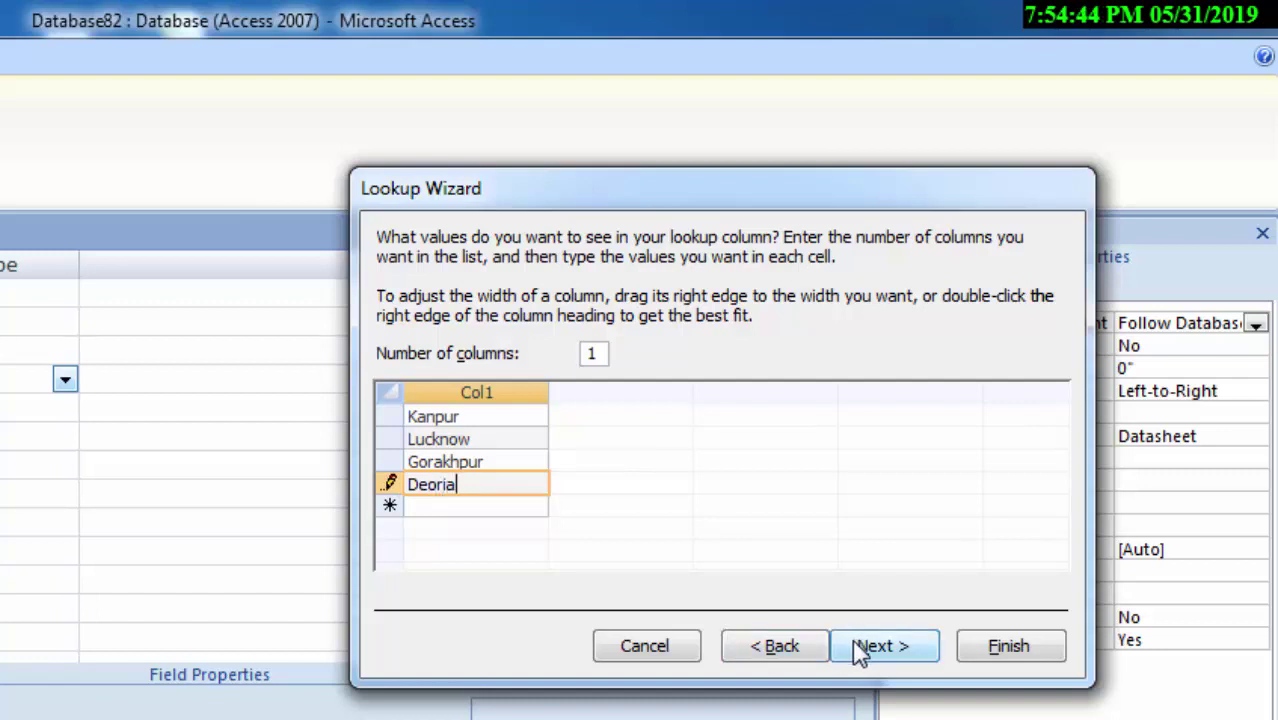
{"action": "left_click", "coordinate": [516, 503]}
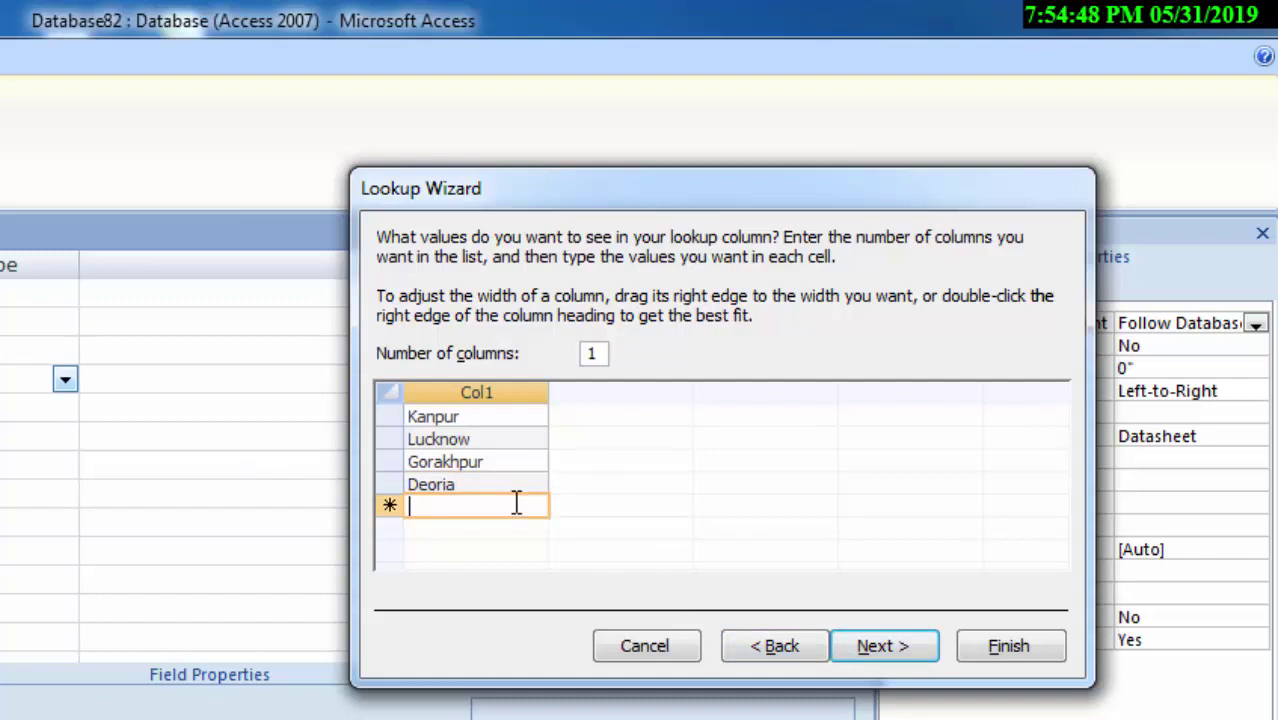
{"action": "type", "text": "Sah"}
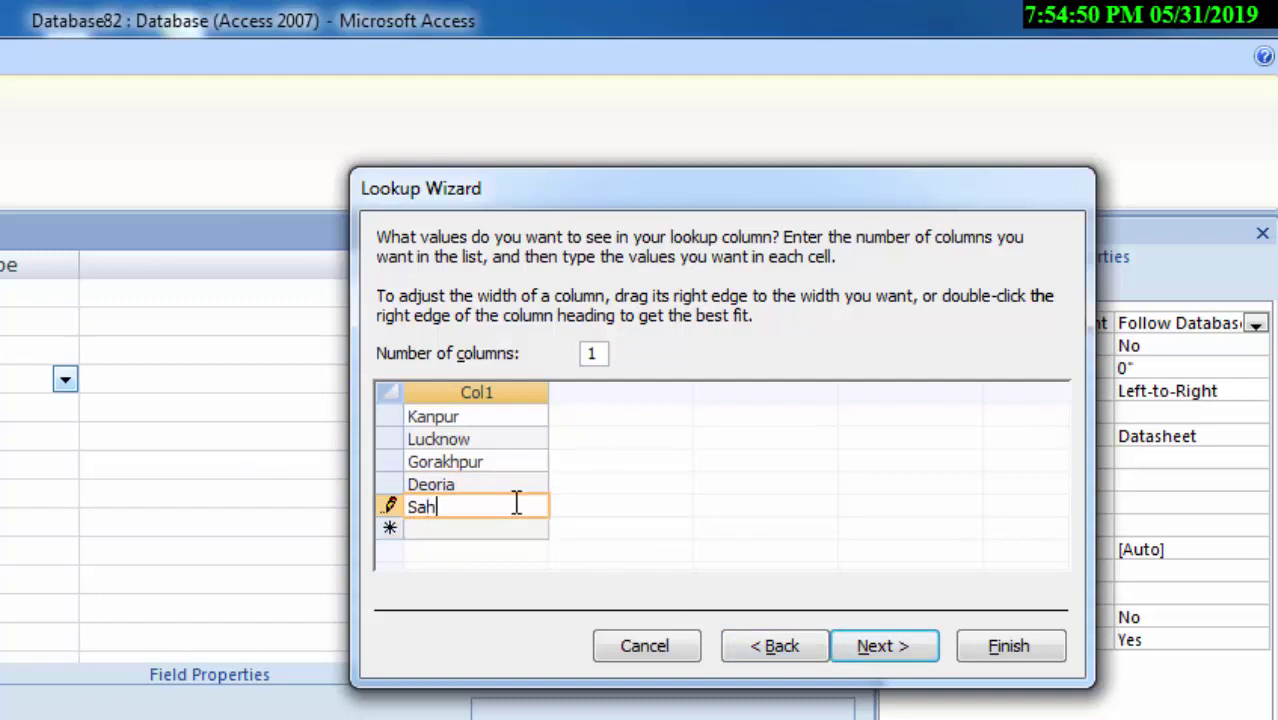
{"action": "type", "text": "aran"}
{"action": "type", "text": "pur"}
{"action": "left_click", "coordinate": [880, 648]}
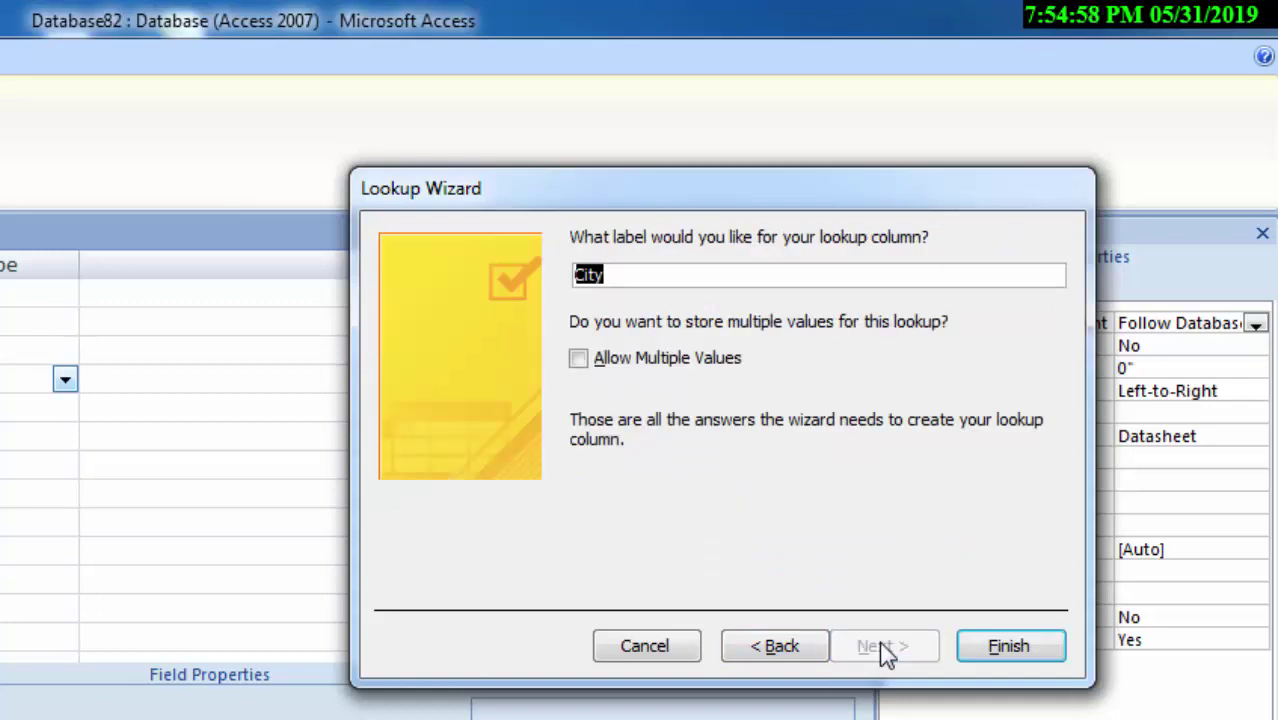
- Finish the City lookup and add a 'Pin Code' field, opening its Data Type list
{"action": "left_click", "coordinate": [1010, 648]}
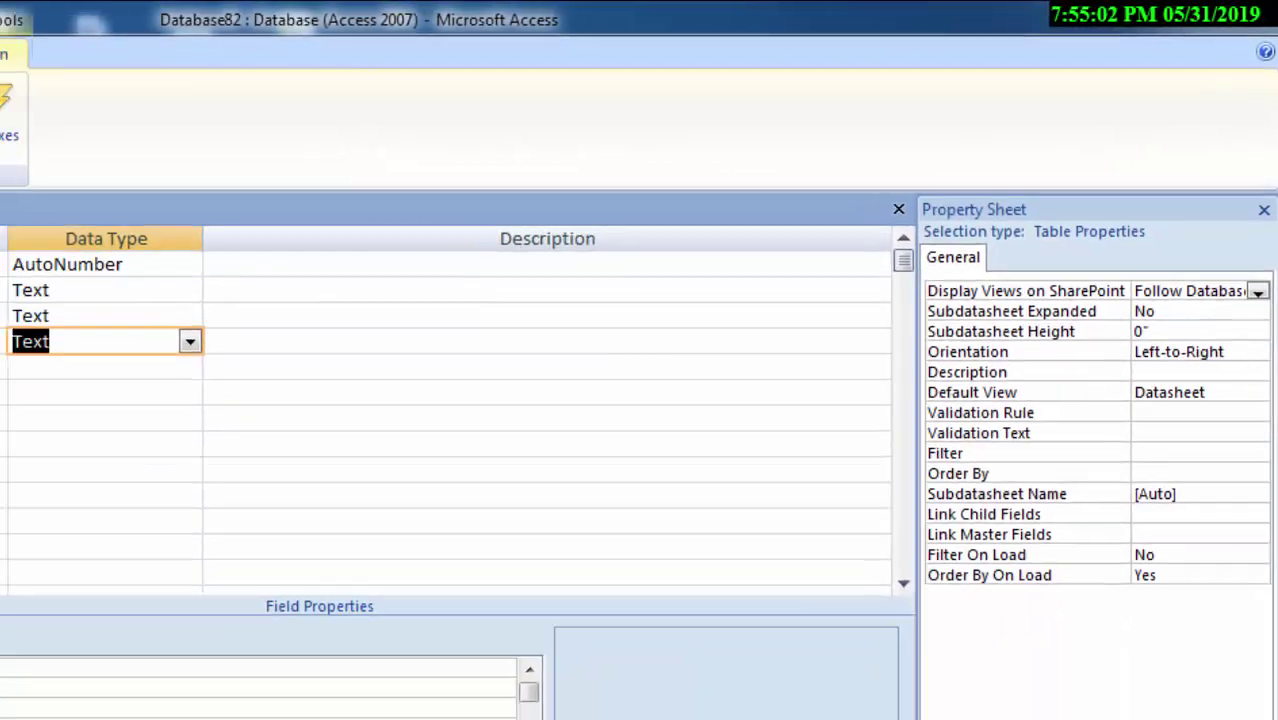
{"action": "left_click", "coordinate": [277, 256]}
{"action": "type", "text": "Pin"}
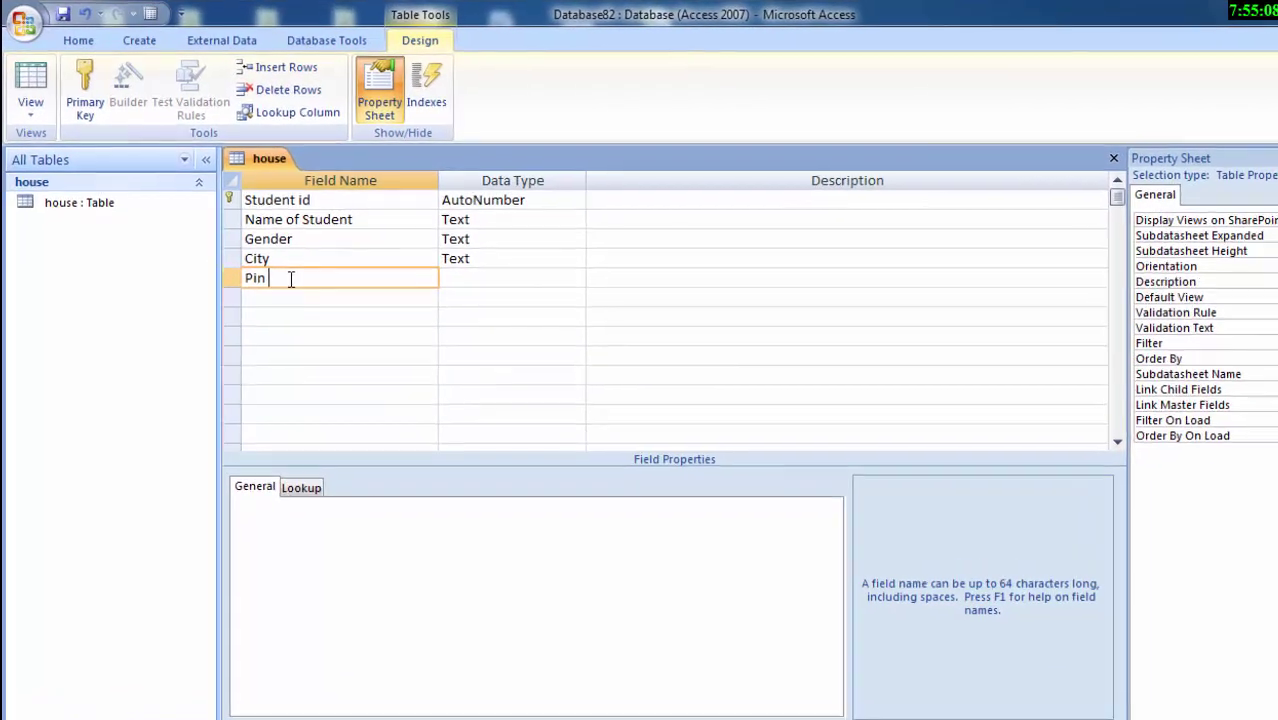
{"action": "type", "text": "Code"}
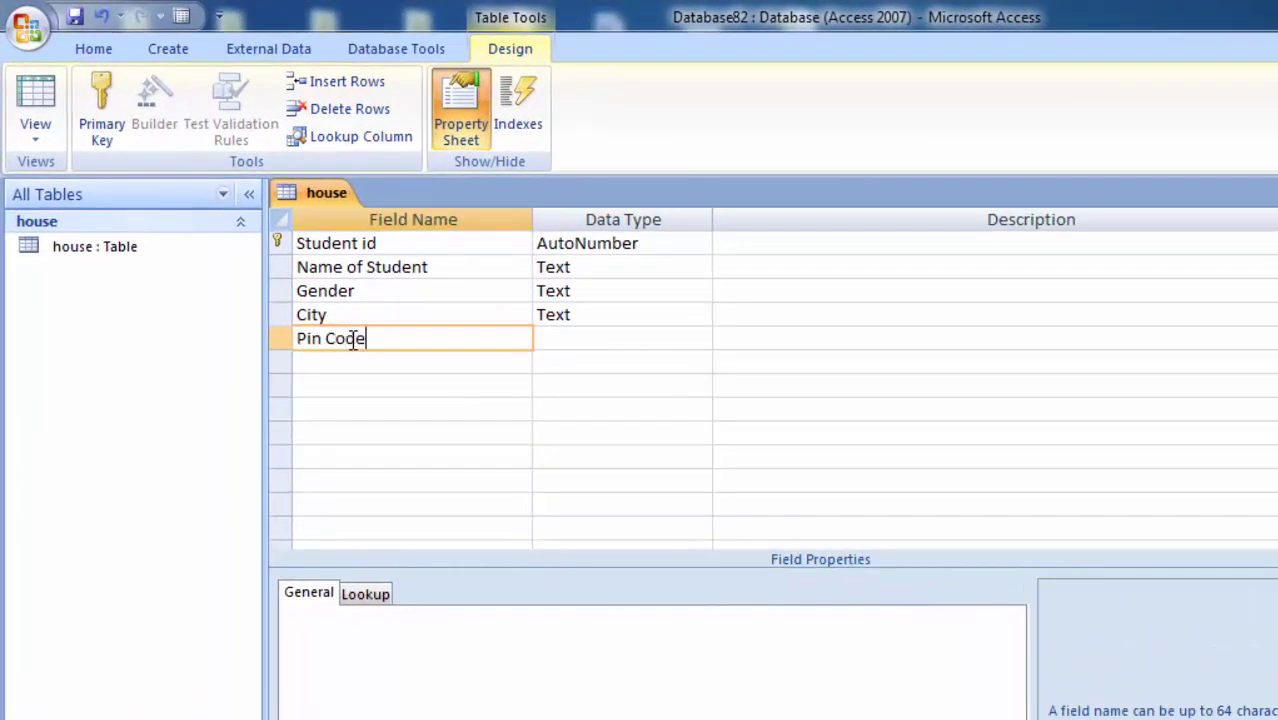
{"action": "left_click", "coordinate": [585, 339]}
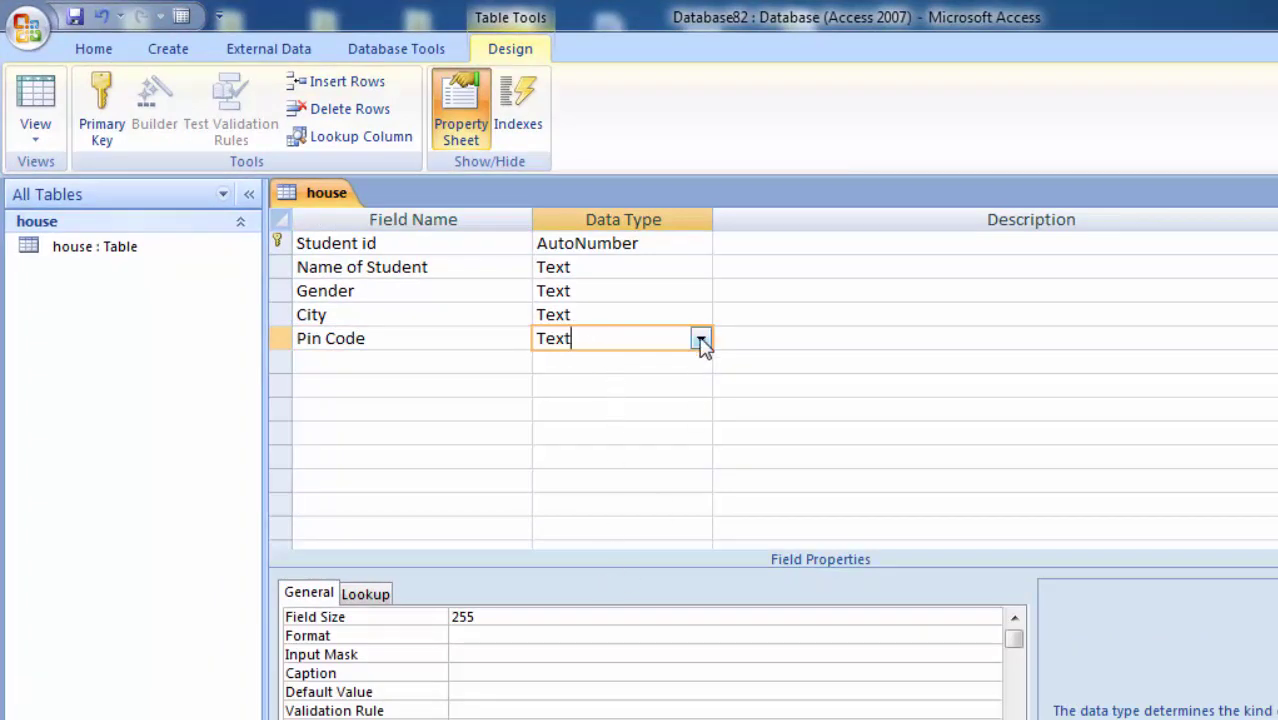
{"action": "left_click", "coordinate": [700, 339]}
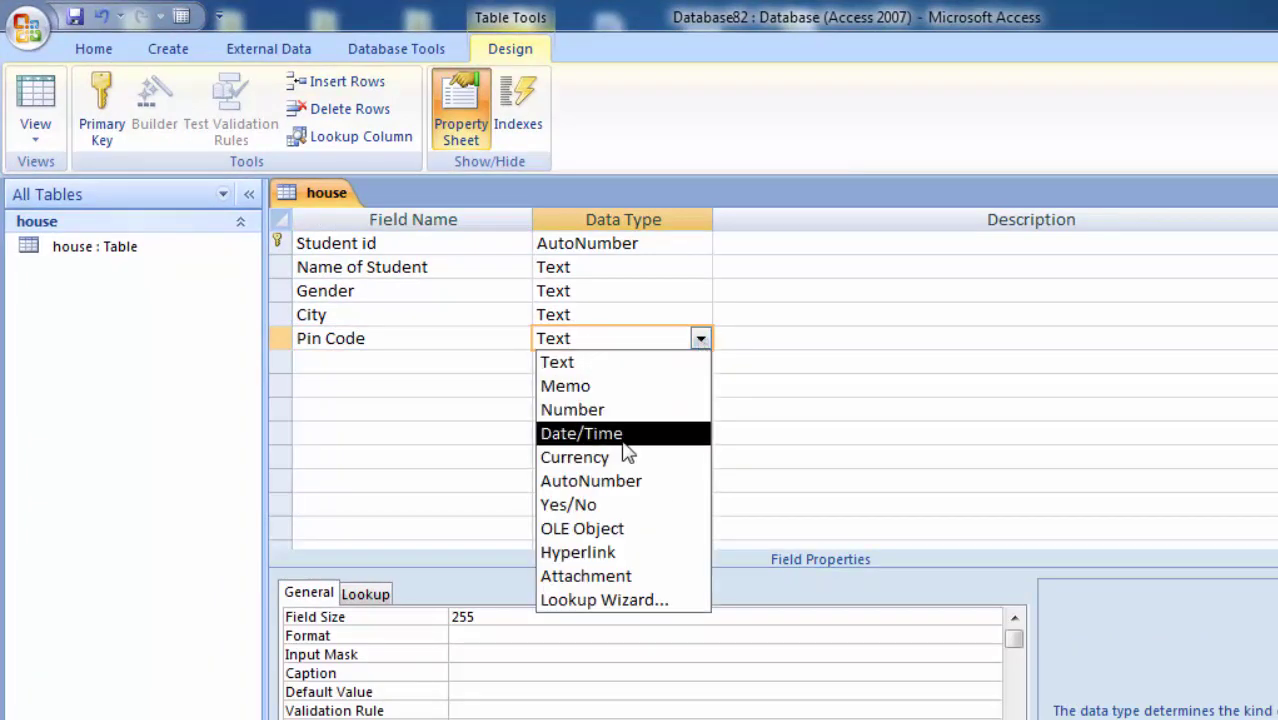
- Start a typed-values Lookup Wizard for Pin Code and enter 220876, 567889 and 456768
{"action": "left_click", "coordinate": [604, 600]}
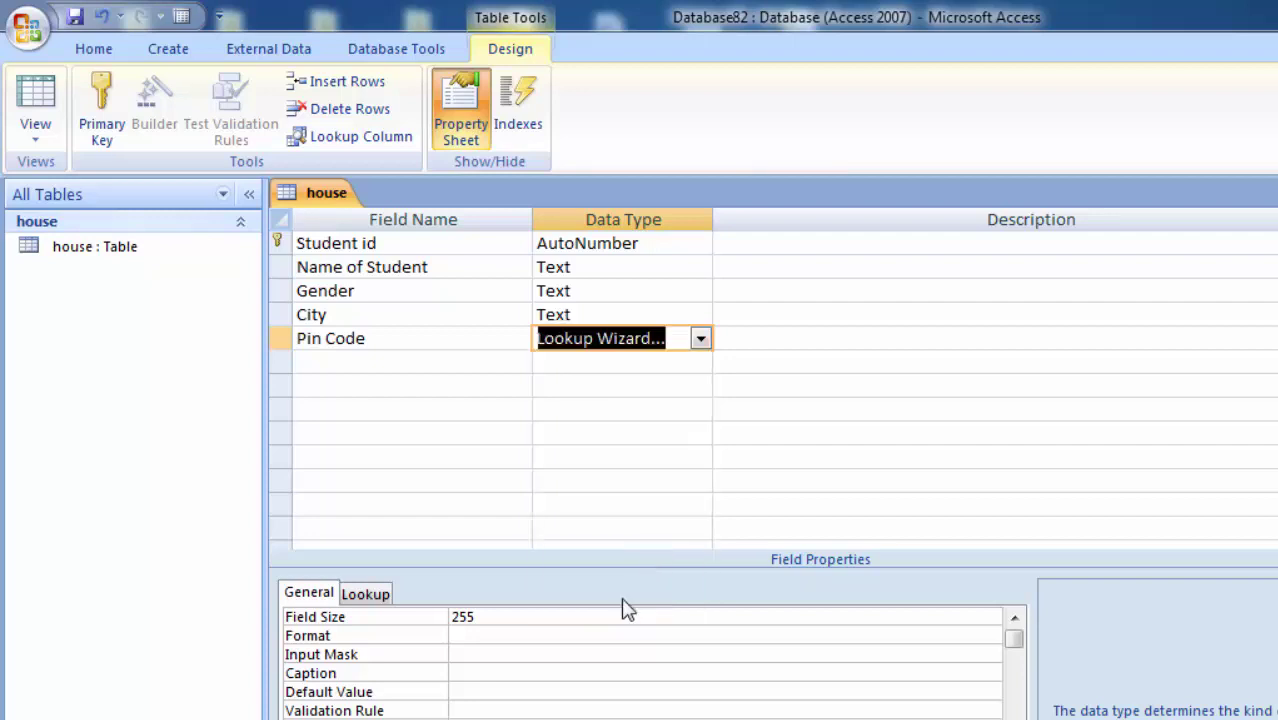
{"action": "left_click", "coordinate": [783, 339]}
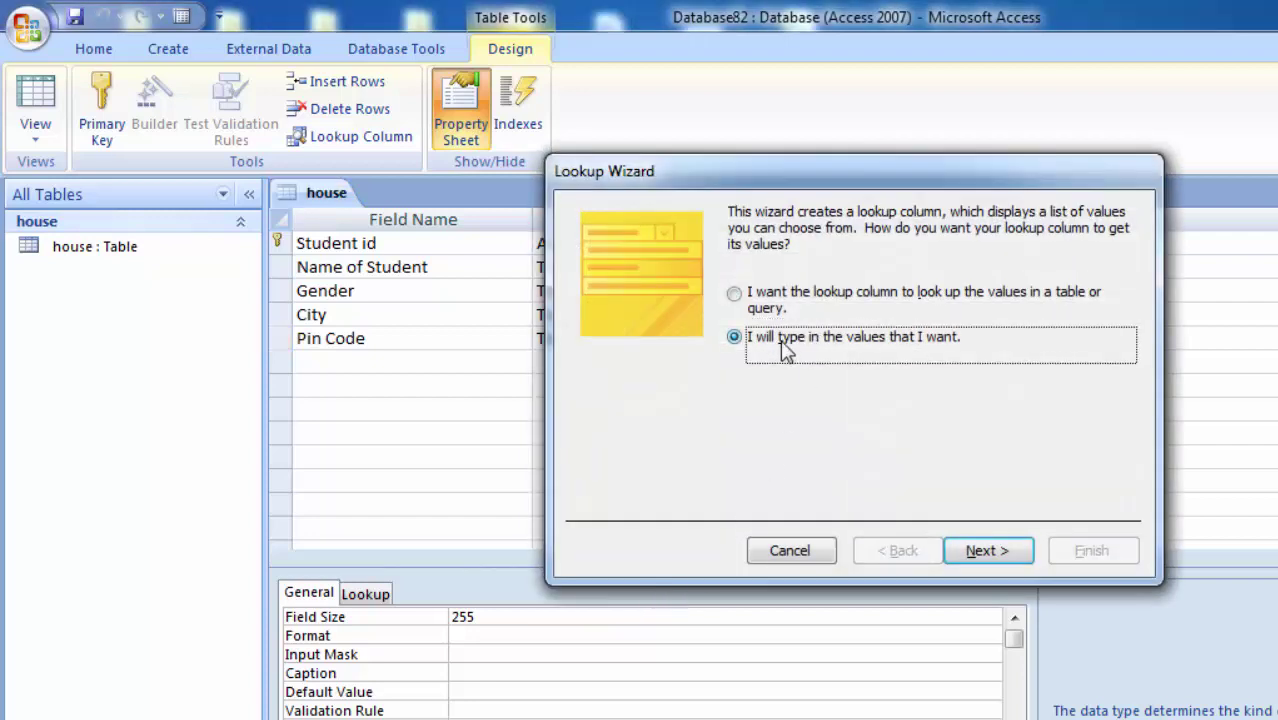
{"action": "left_click", "coordinate": [958, 551]}
{"action": "left_click", "coordinate": [636, 362]}
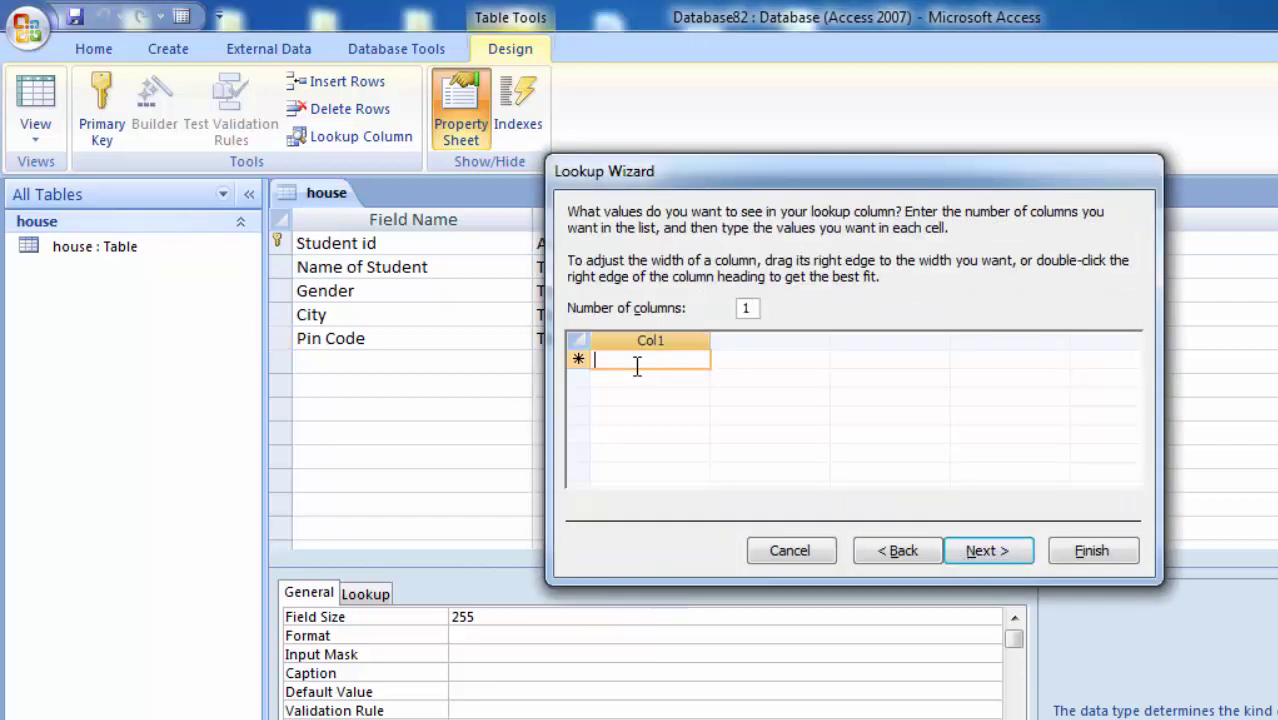
{"action": "type", "text": "220876"}
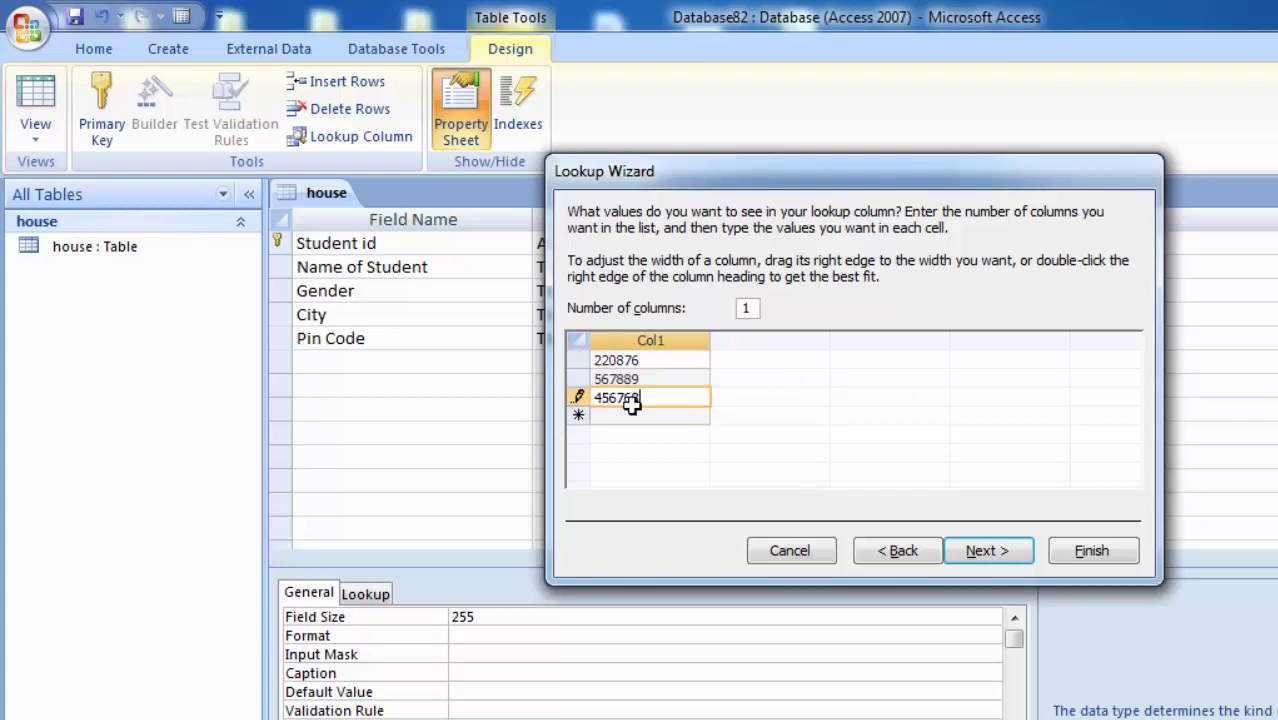
- Add pin codes 6787878, 5665454 and 353467, then finish the Pin Code lookup
{"action": "left_click", "coordinate": [634, 415]}
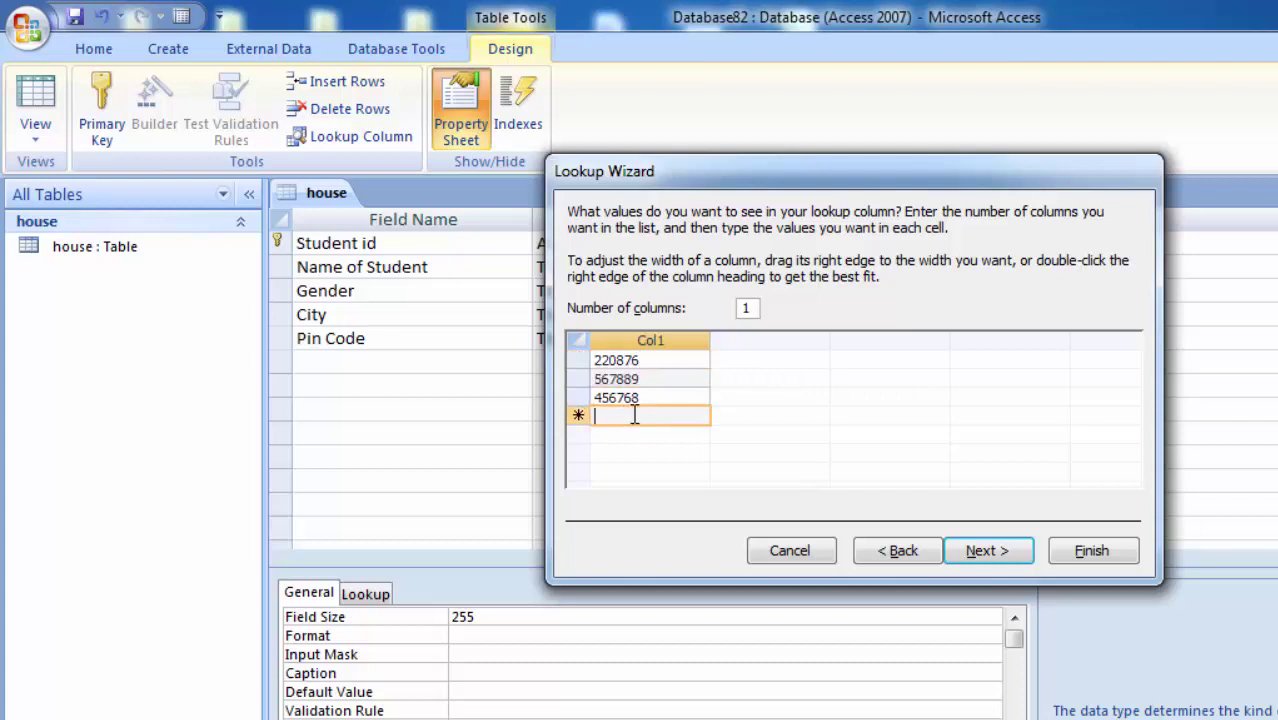
{"action": "type", "text": "6787878"}
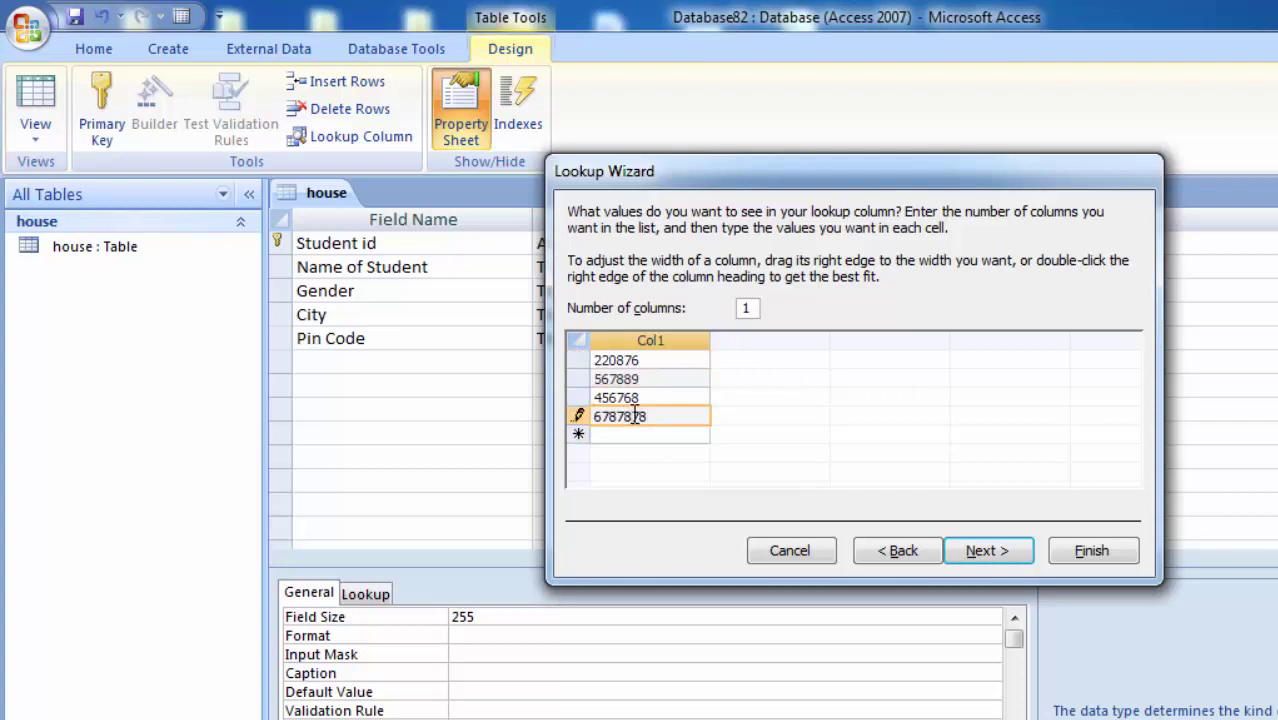
{"action": "left_click", "coordinate": [628, 436]}
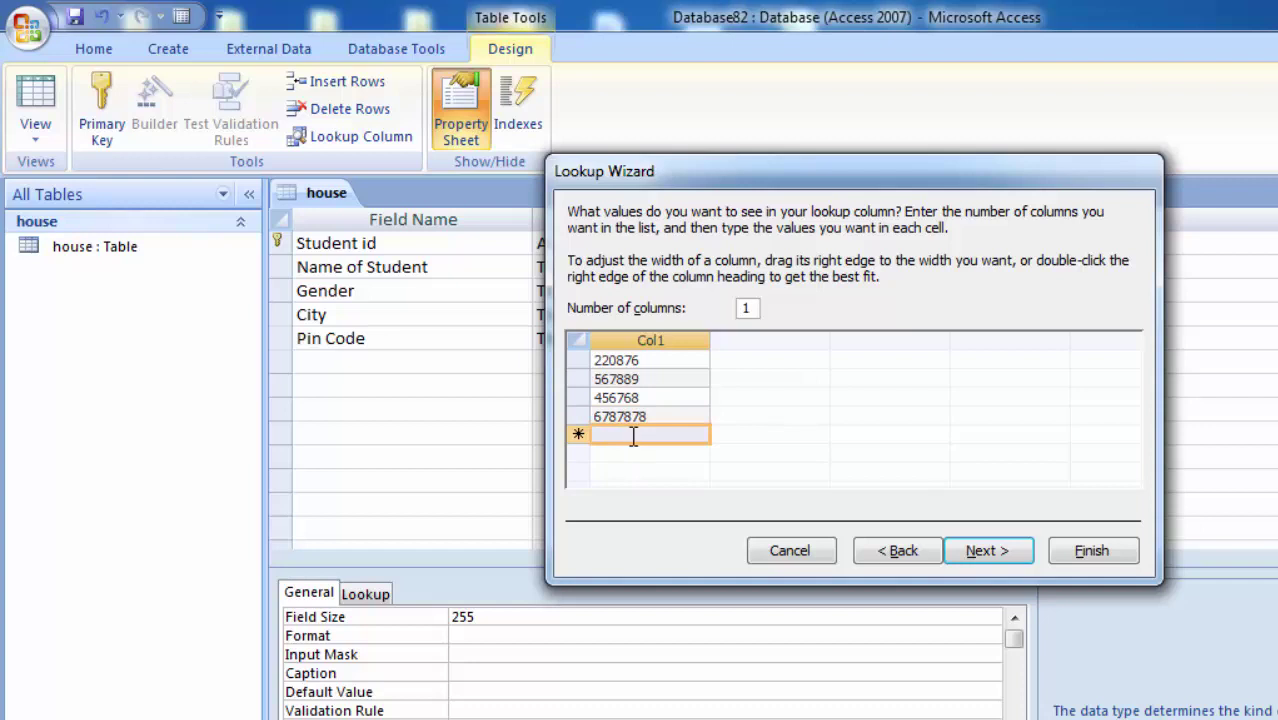
{"action": "type", "text": "5665464"}
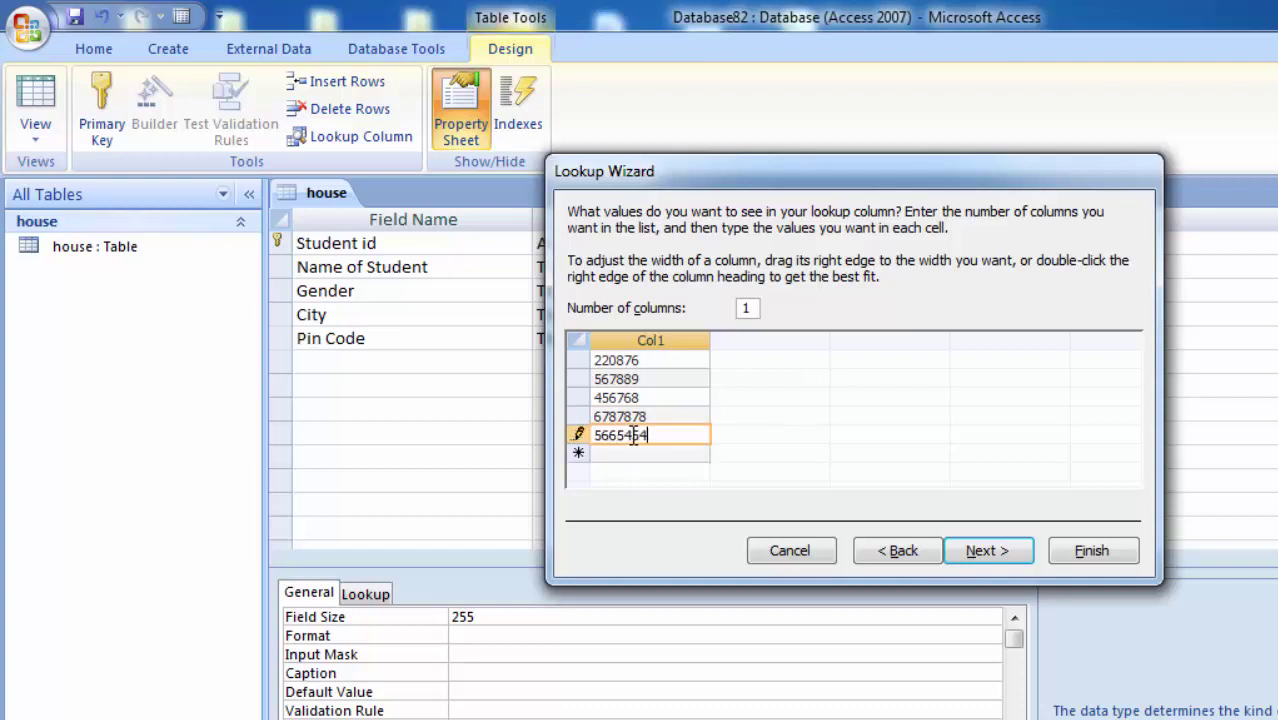
{"action": "left_click", "coordinate": [628, 453]}
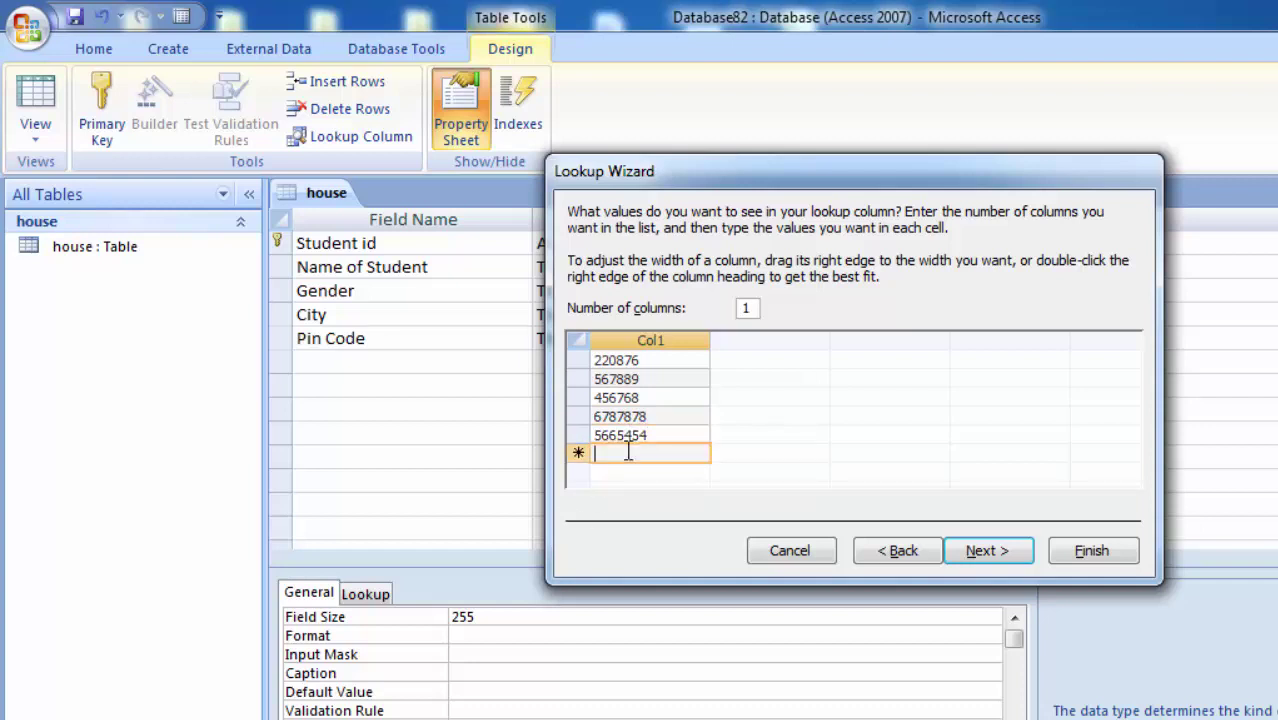
{"action": "type", "text": "353467"}
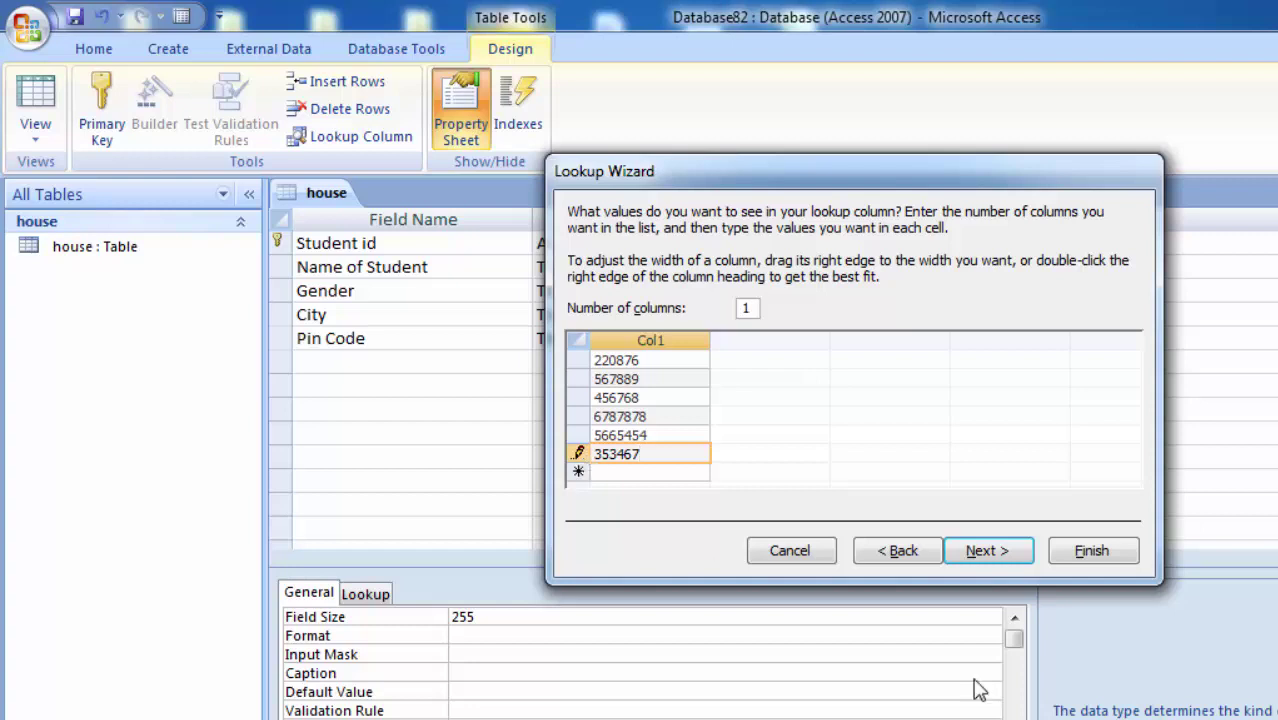
{"action": "left_click", "coordinate": [1005, 555]}
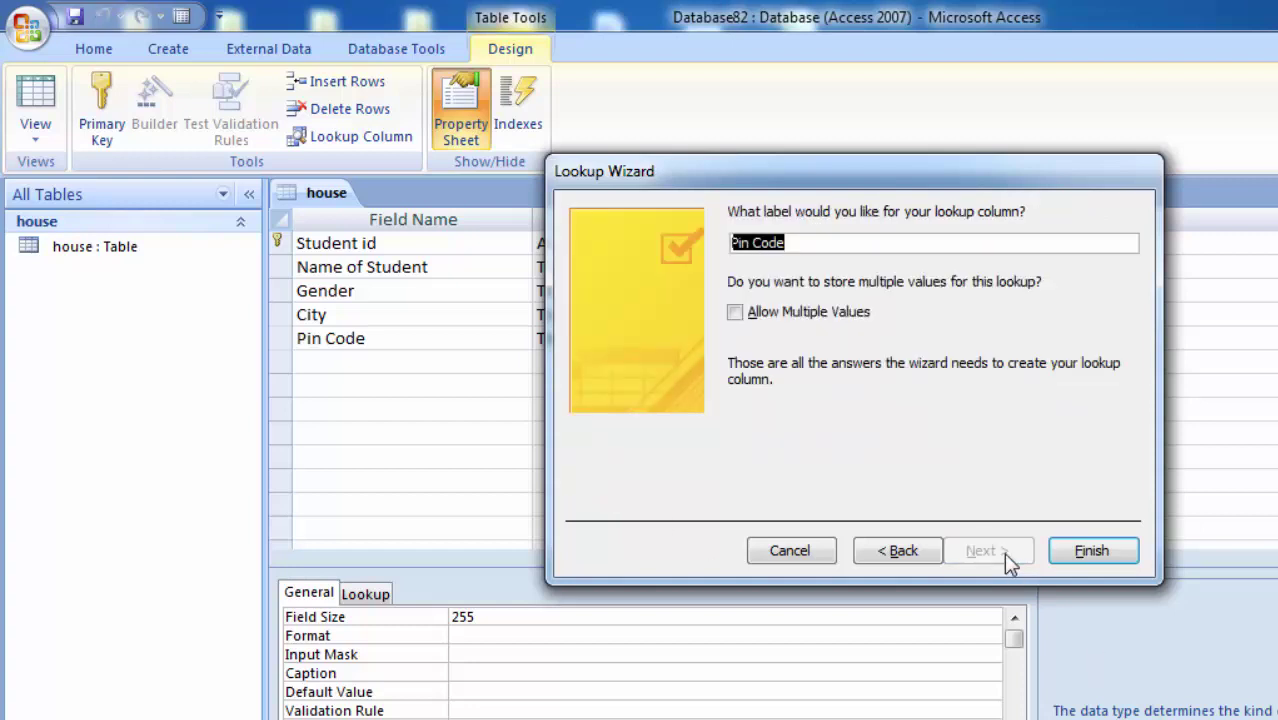
{"action": "left_click", "coordinate": [1092, 560]}
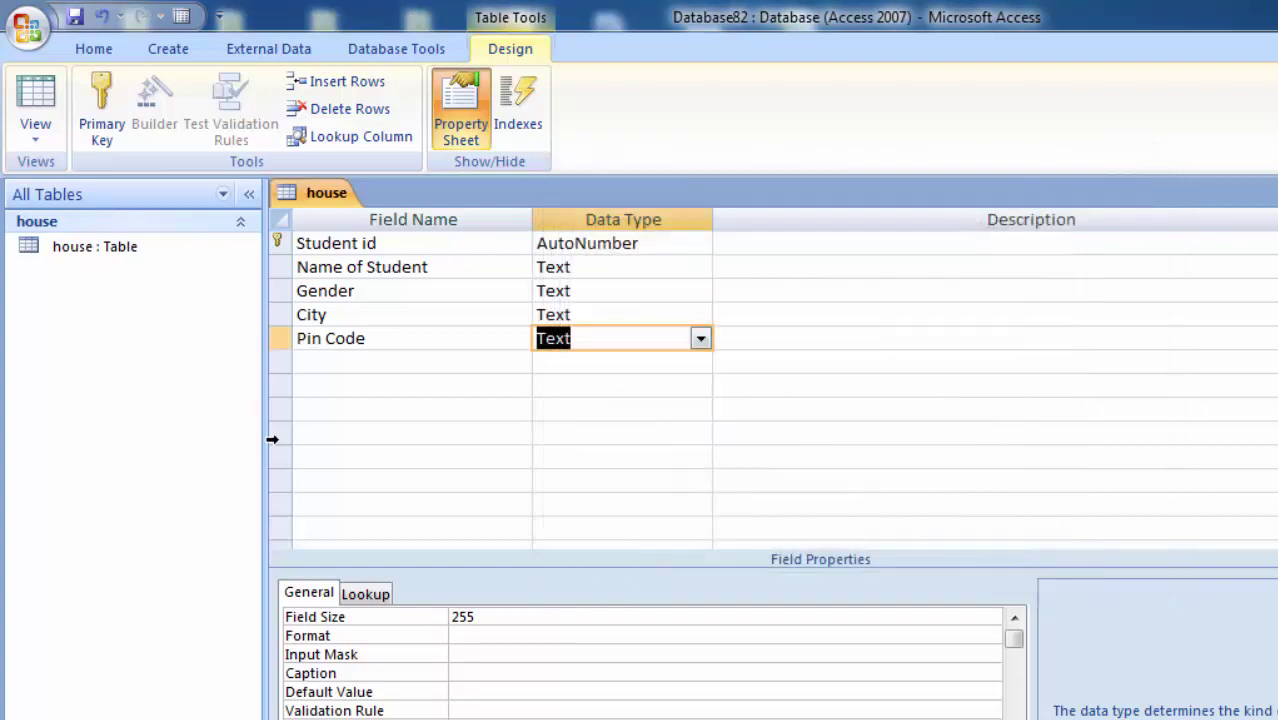
- Add a Text field named 'State' below Pin Code and open its Data Type list
{"action": "left_click", "coordinate": [346, 362]}
{"action": "type", "text": "St"}
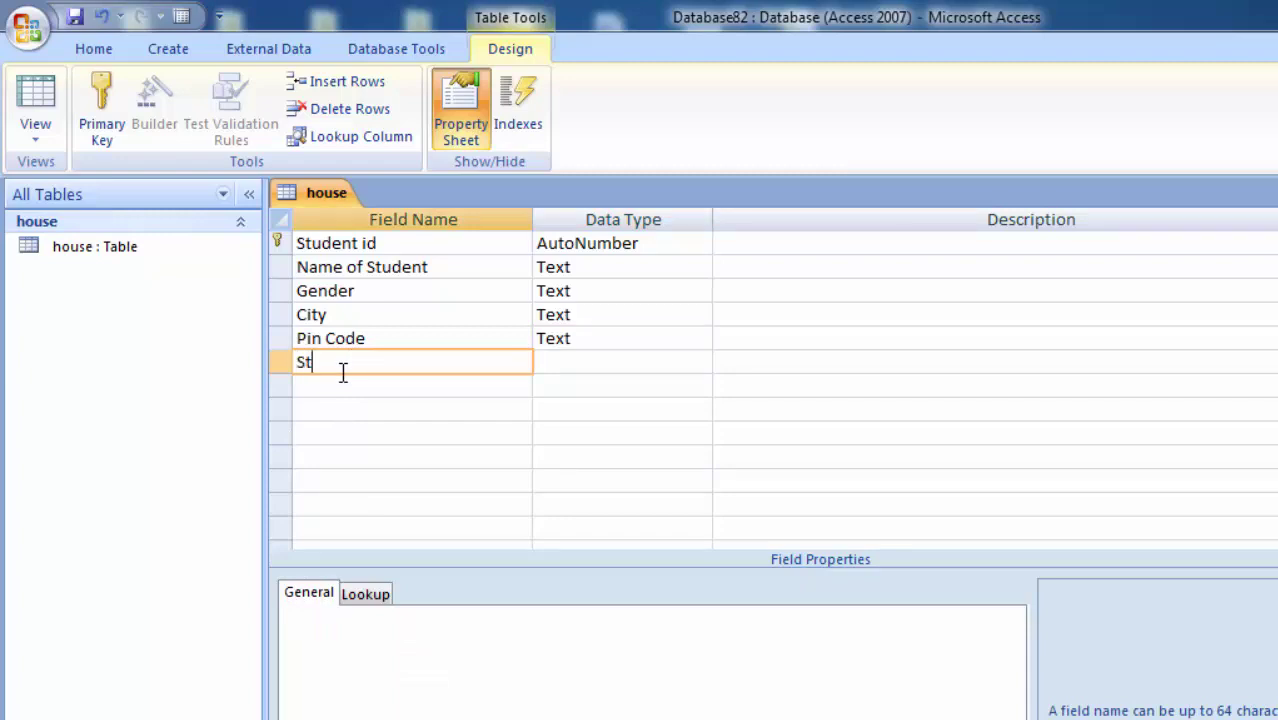
{"action": "type", "text": "ate"}
{"action": "left_click", "coordinate": [542, 364]}
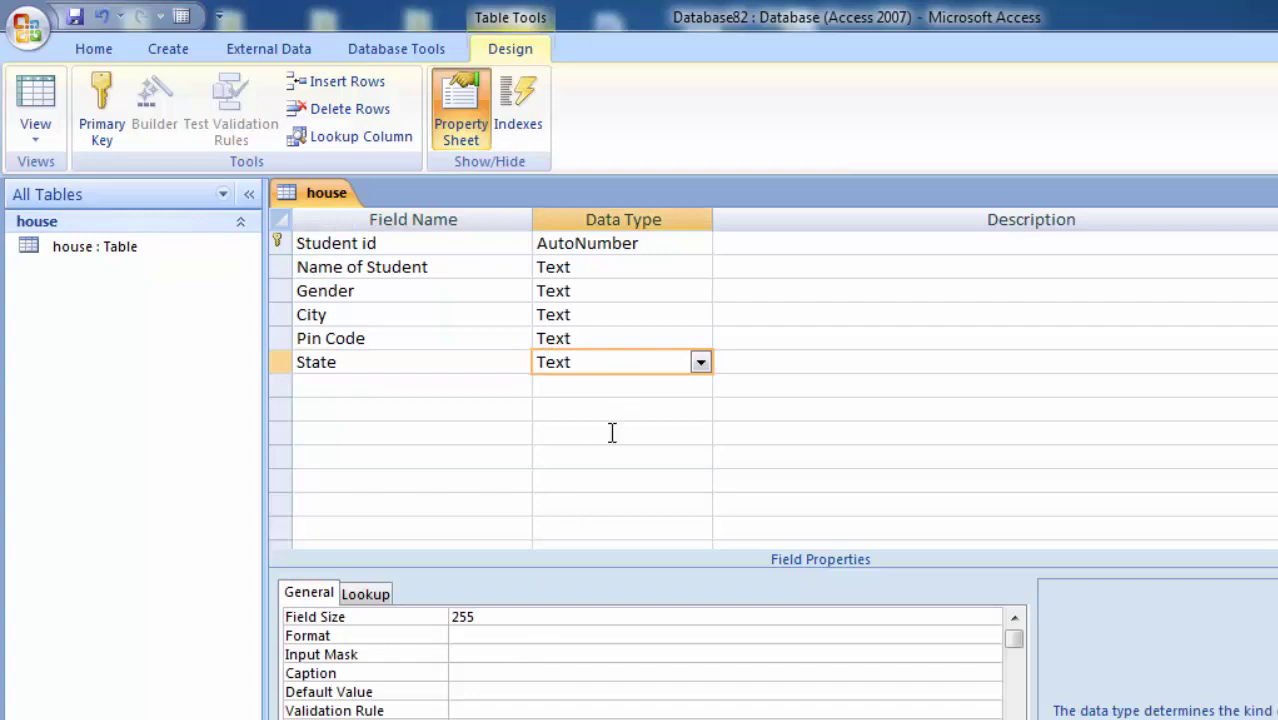
{"action": "left_click", "coordinate": [700, 363]}
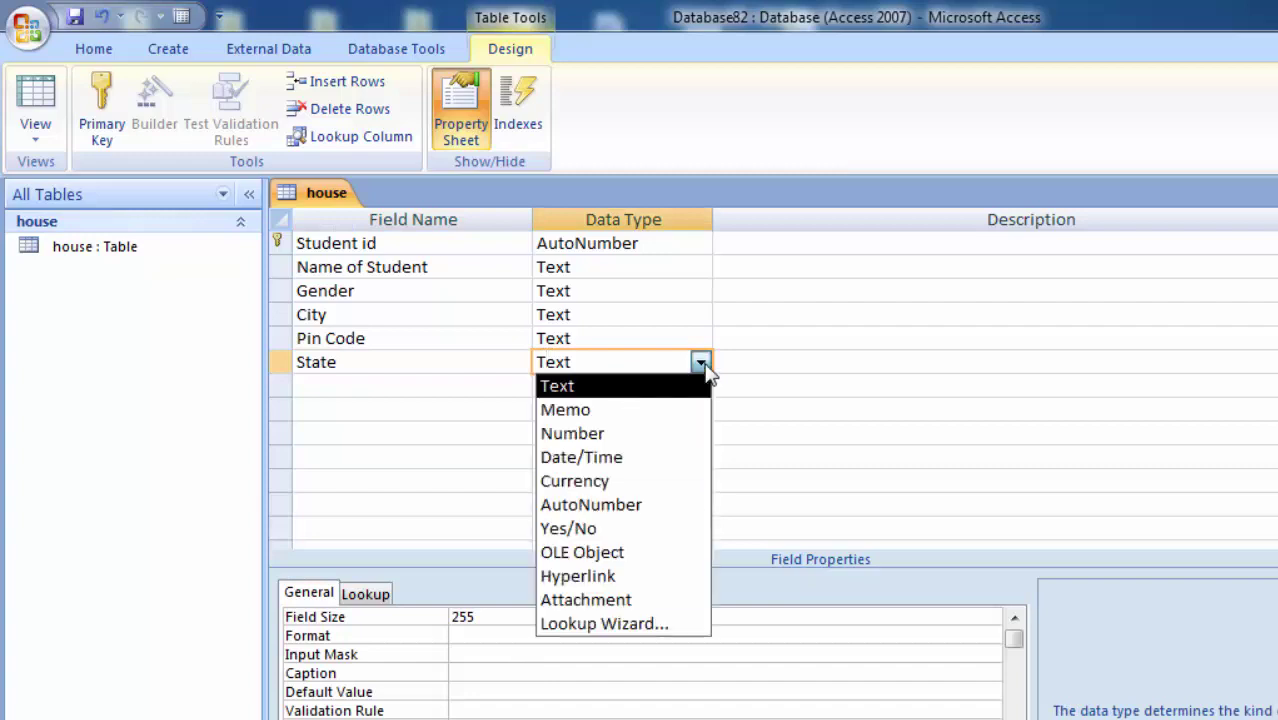
- Start a typed-value Lookup Wizard for State and enter Uttar Pradesh as the first value
{"action": "left_click", "coordinate": [612, 624]}
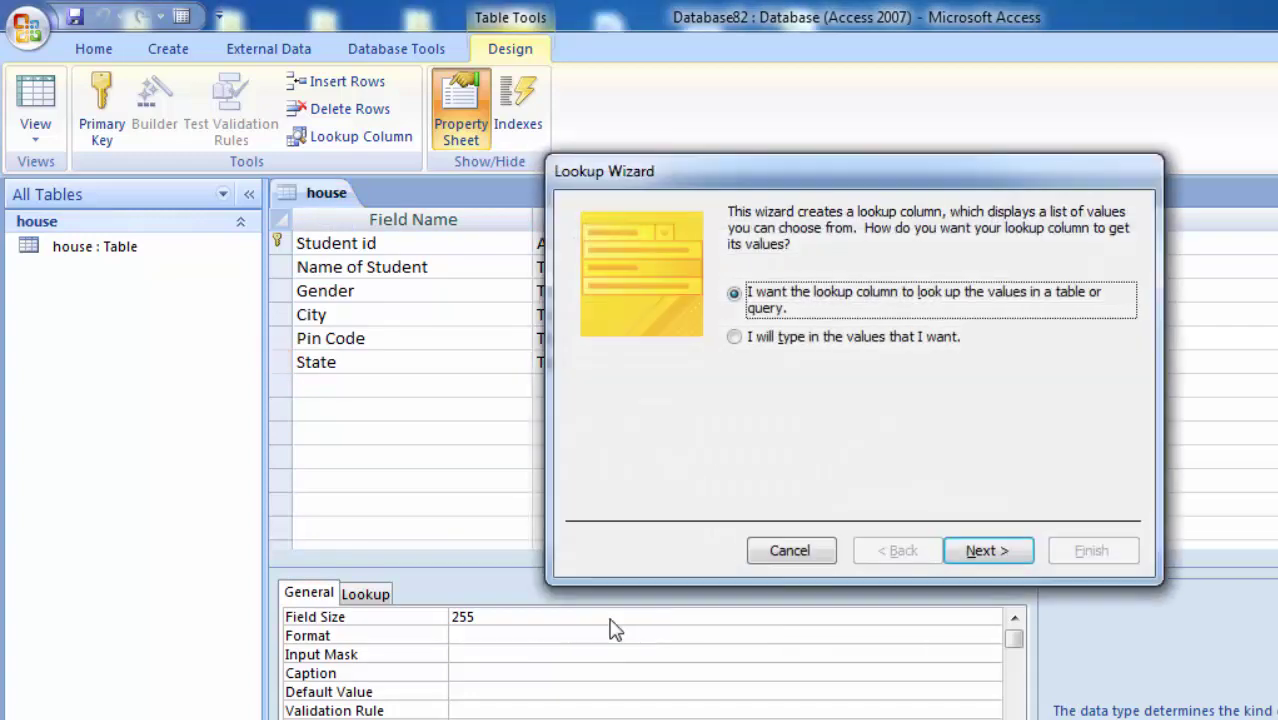
{"action": "left_click", "coordinate": [888, 340]}
{"action": "left_click", "coordinate": [978, 551]}
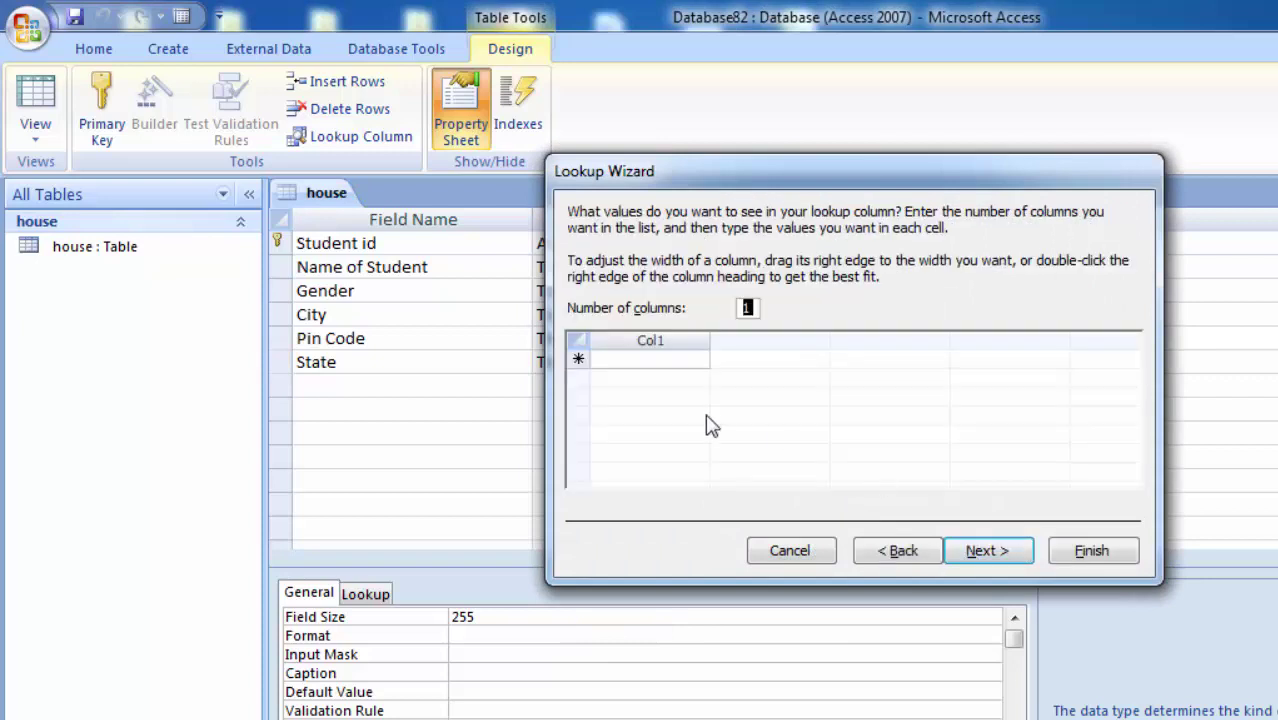
{"action": "left_click", "coordinate": [645, 362]}
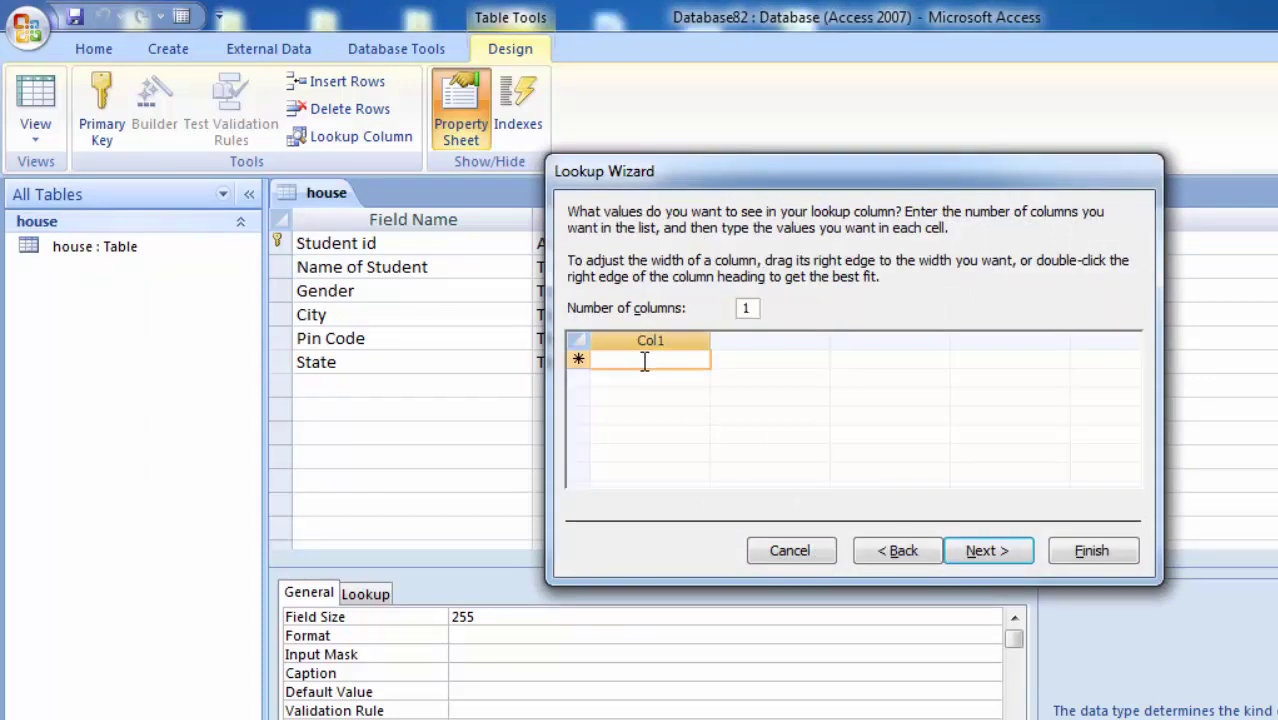
{"action": "type", "text": "Uttar Pra"}
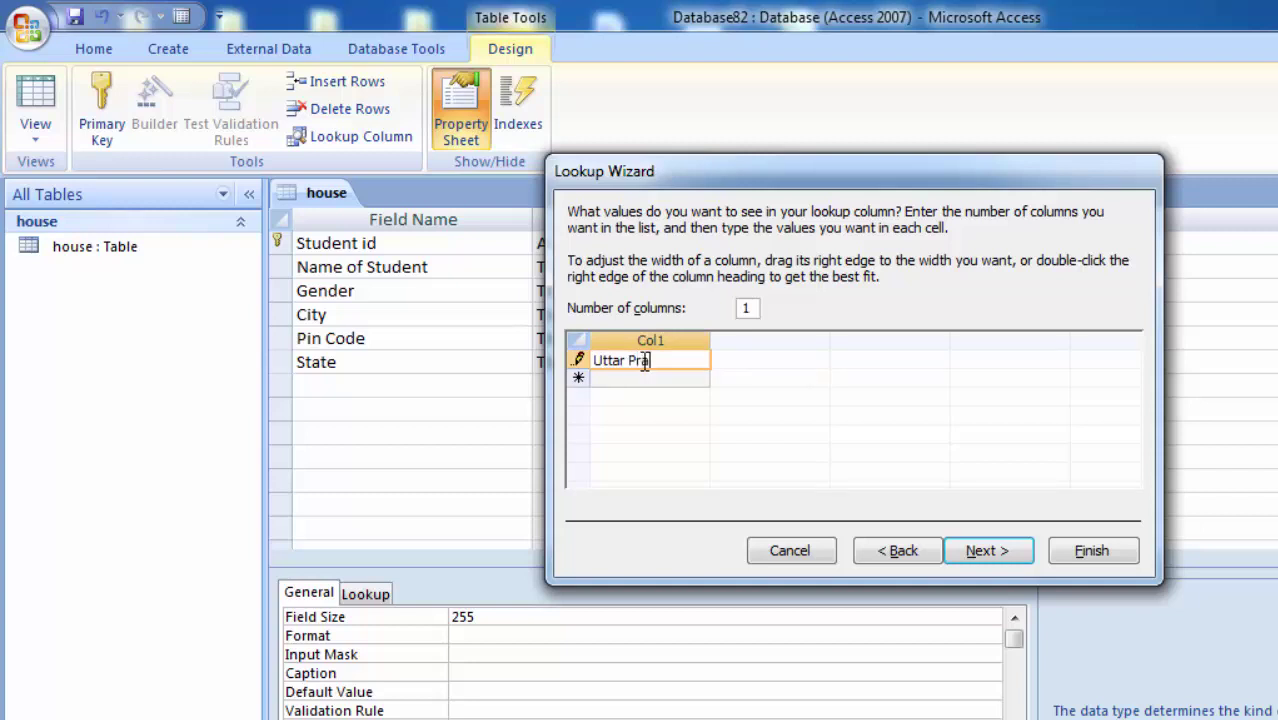
{"action": "type", "text": "desh"}
{"action": "key", "text": "Return"}
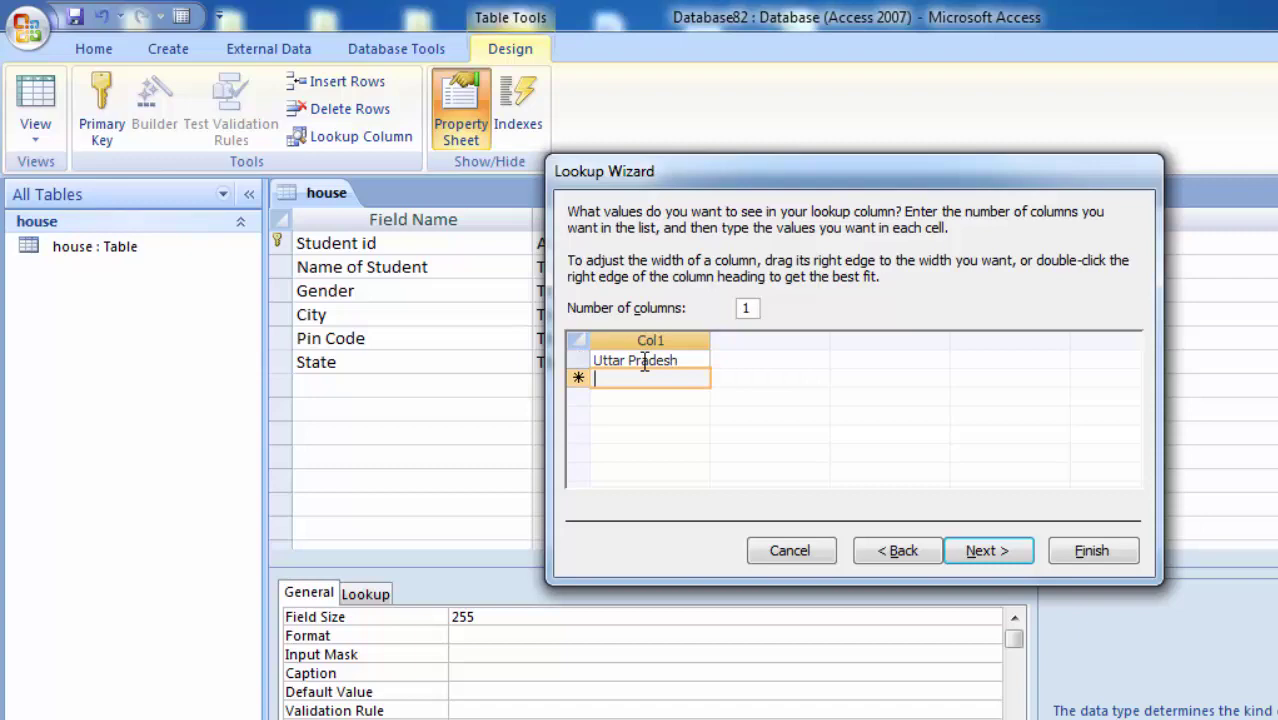
- Add Maharashtra, Bihar, West Bangal and Delhi to the State list and finish the lookup
{"action": "type", "text": "Maharashtr"}
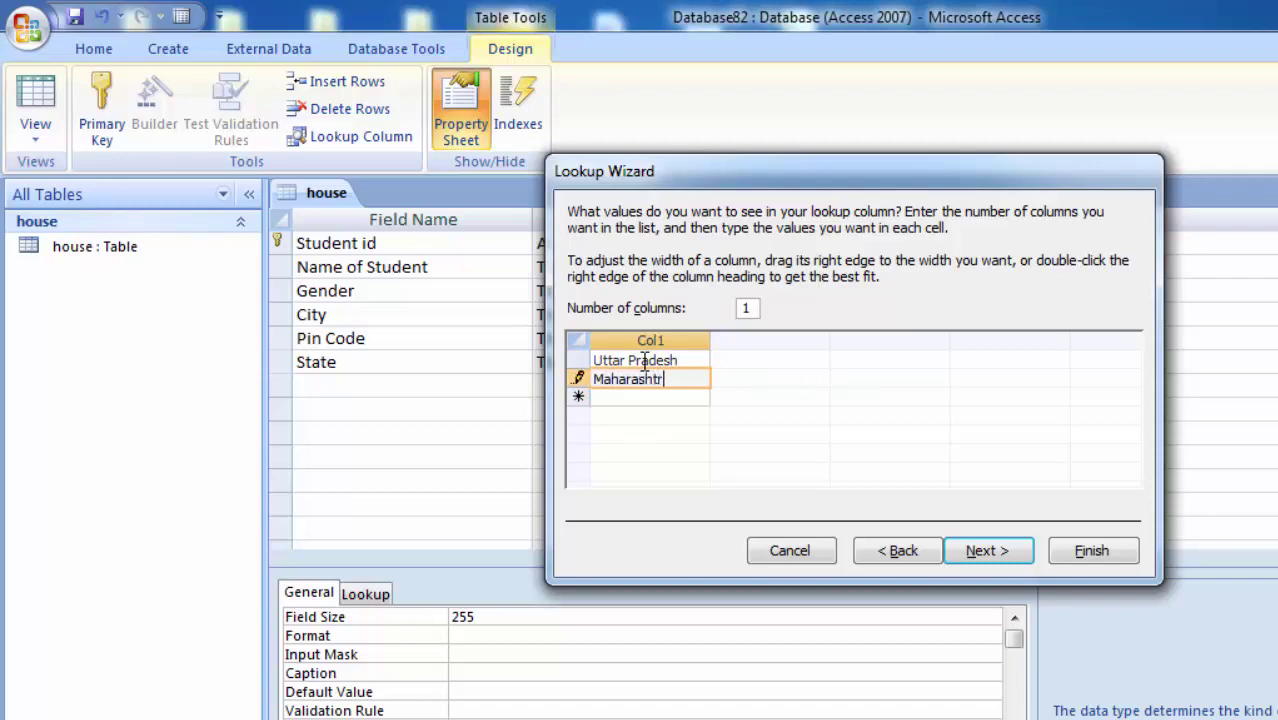
{"action": "type", "text": "a"}
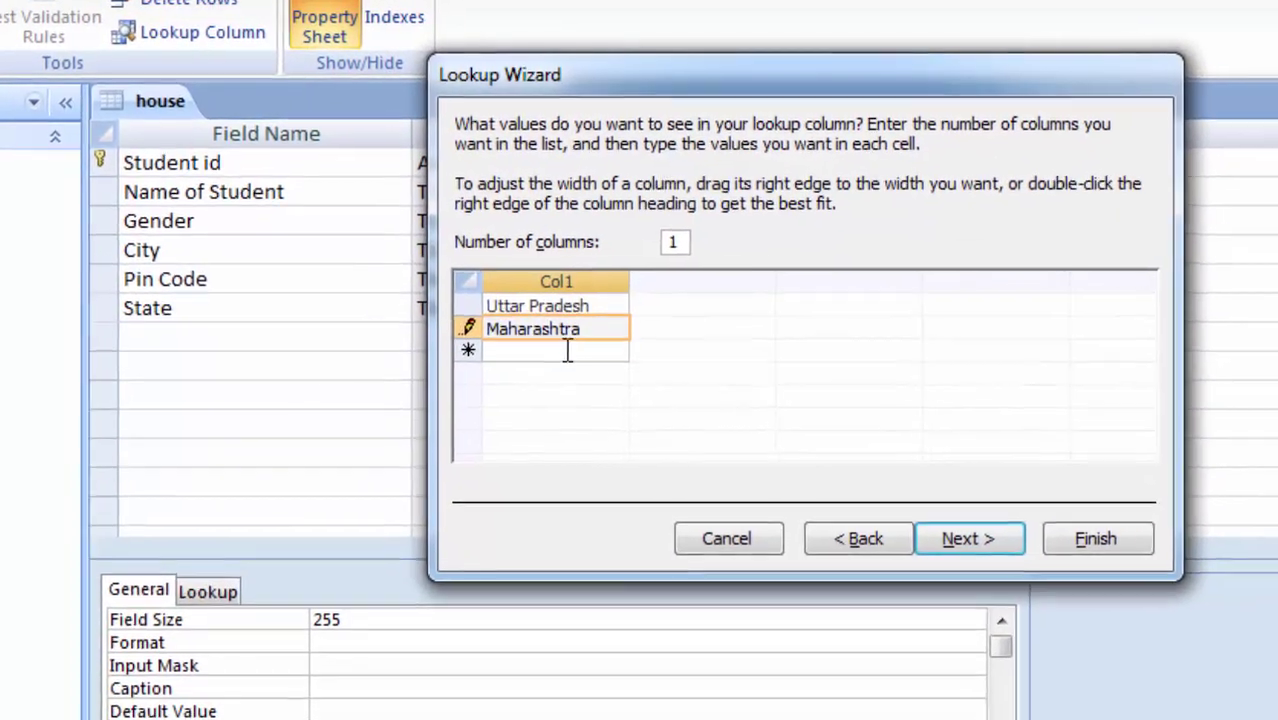
{"action": "left_click", "coordinate": [548, 338]}
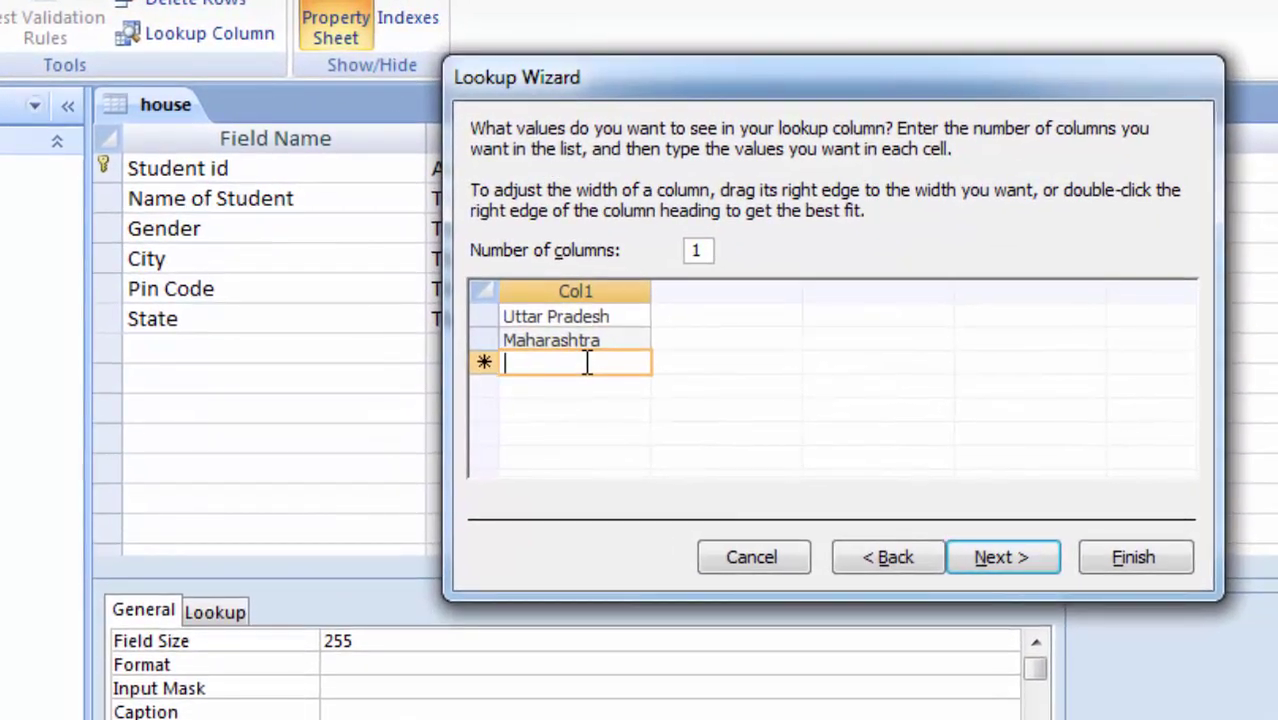
{"action": "type", "text": "Bihar"}
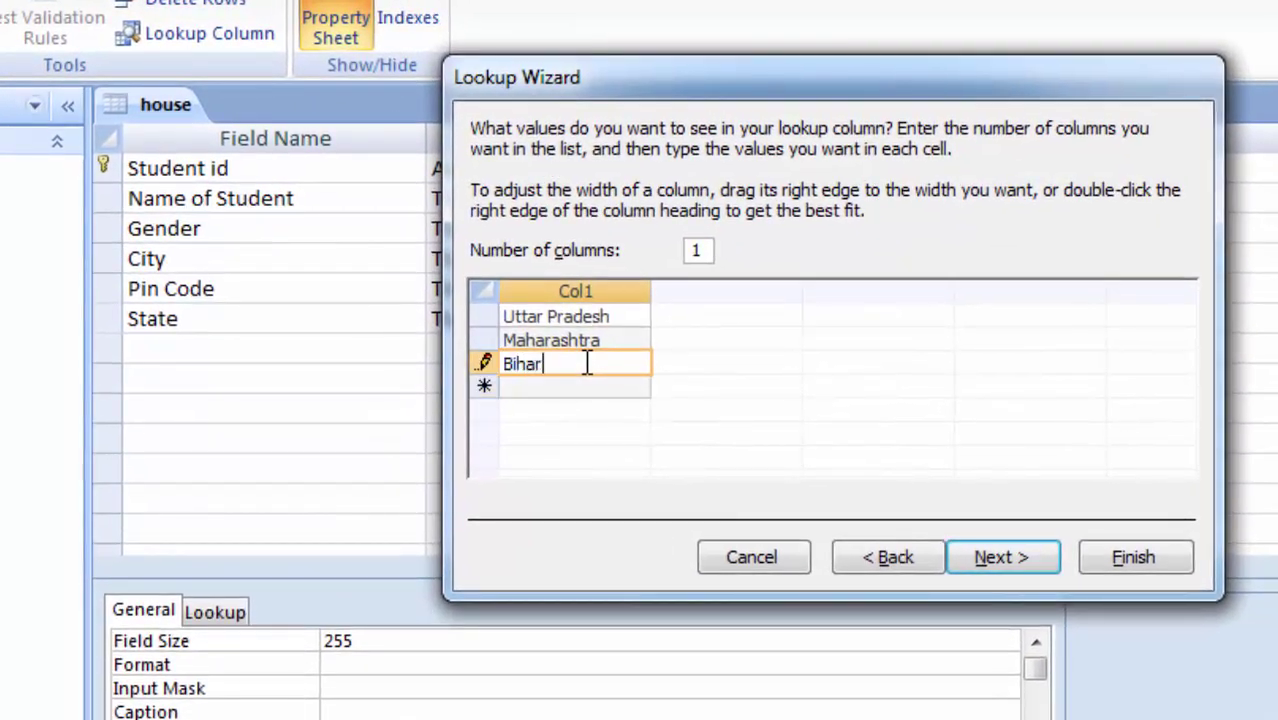
{"action": "left_click", "coordinate": [546, 390]}
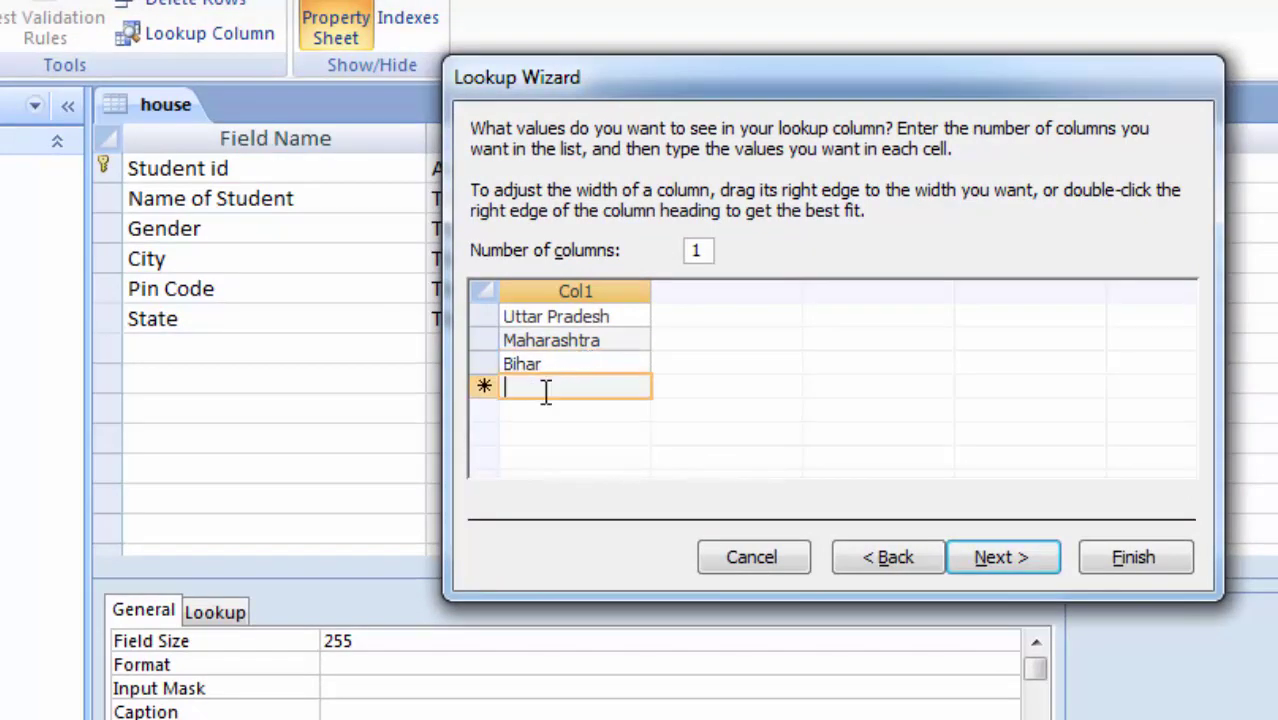
{"action": "type", "text": "W"}
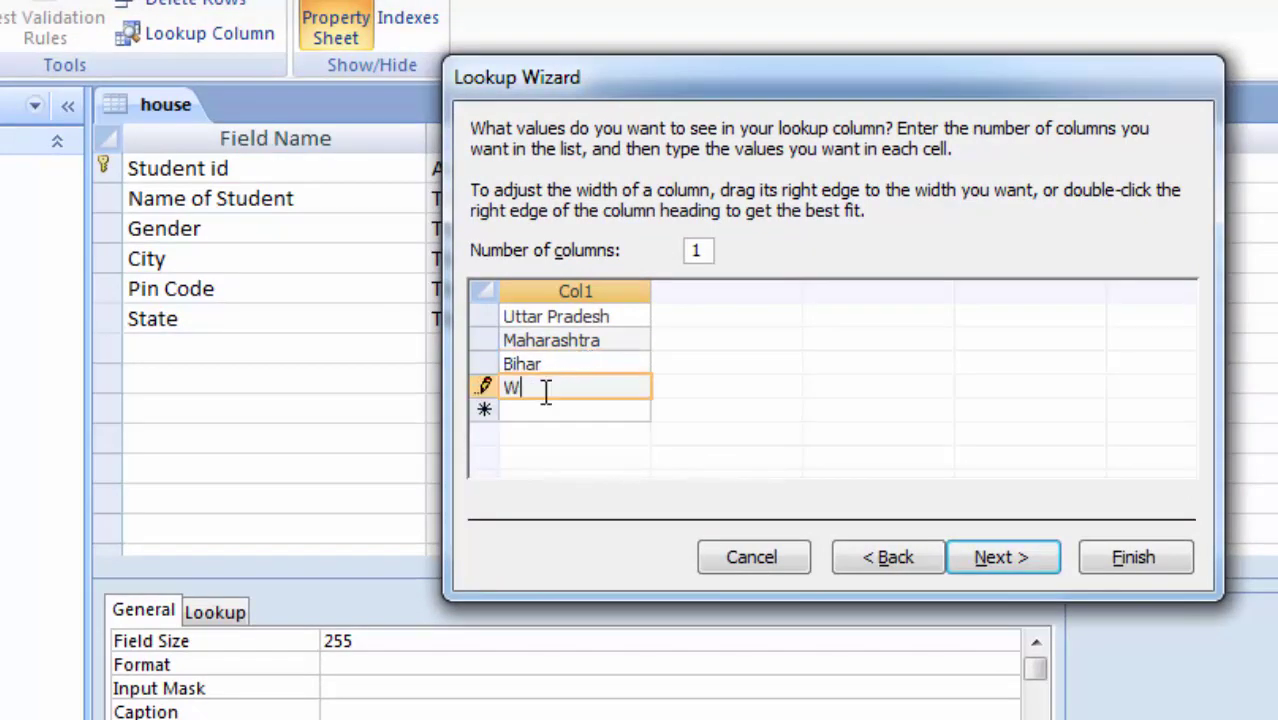
{"action": "type", "text": "est"}
{"action": "type", "text": " Bangal"}
{"action": "left_click", "coordinate": [573, 412]}
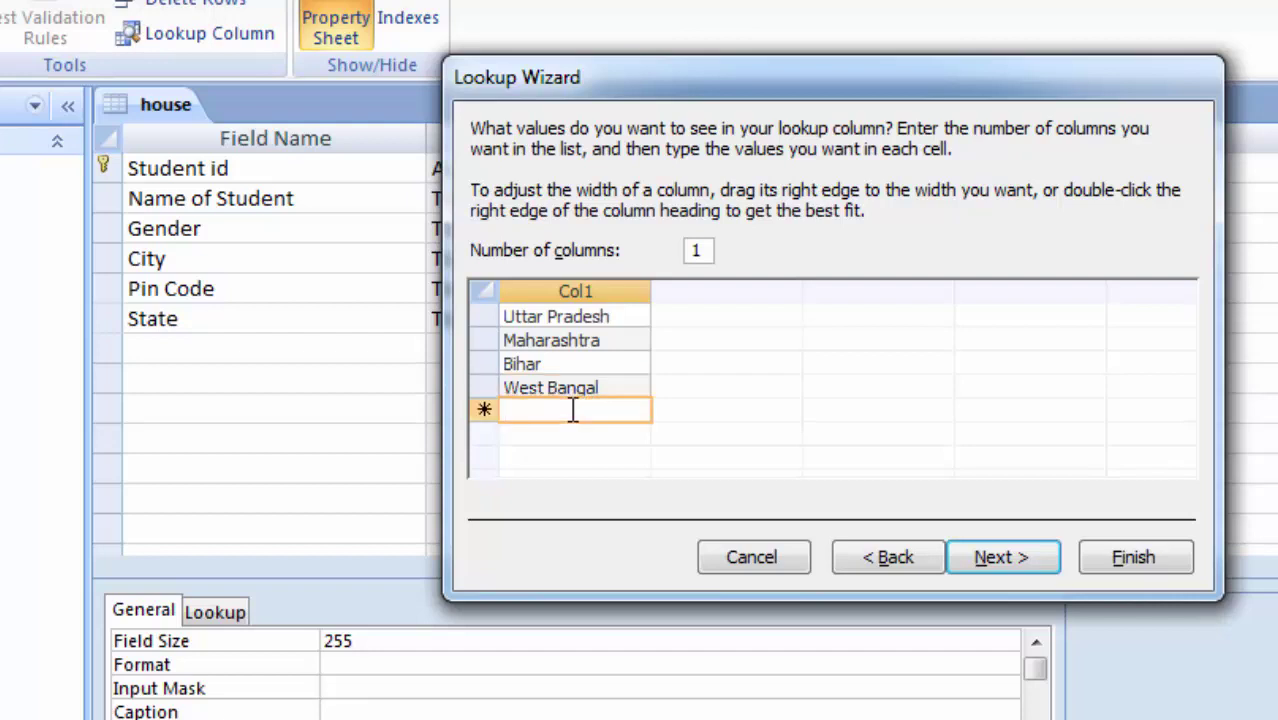
{"action": "type", "text": "Del"}
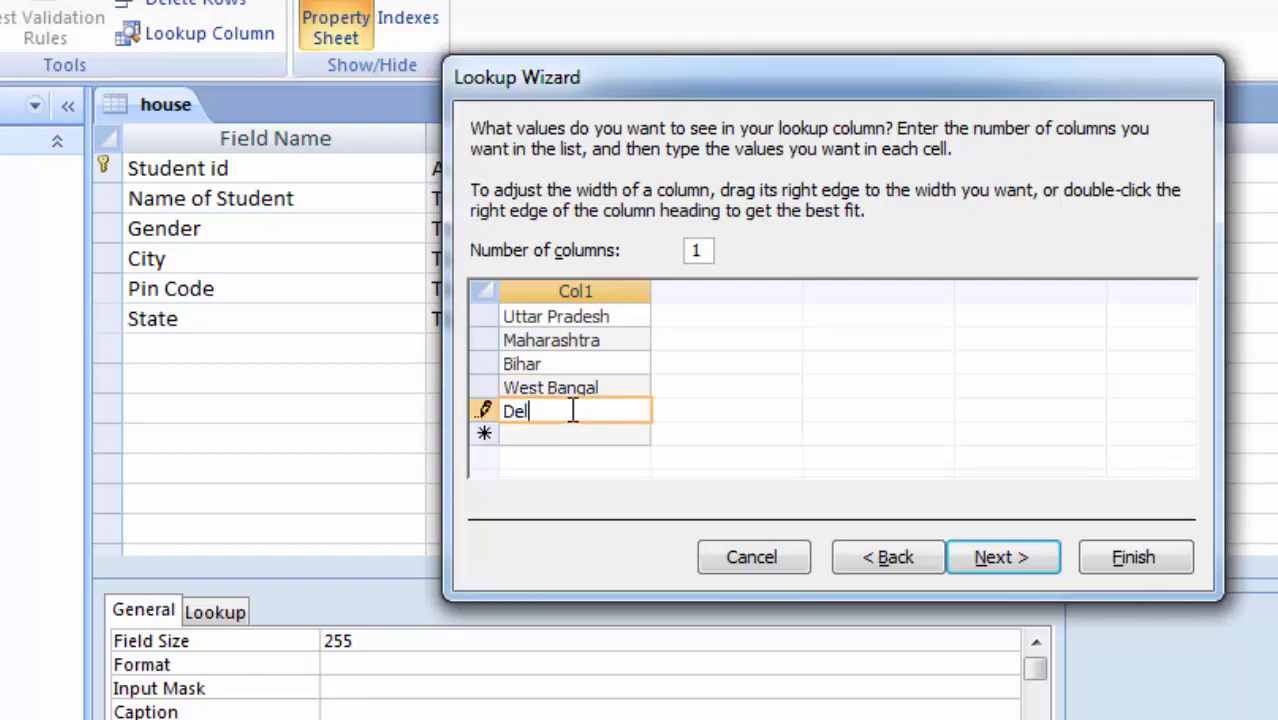
{"action": "type", "text": "hi"}
{"action": "left_click", "coordinate": [1024, 556]}
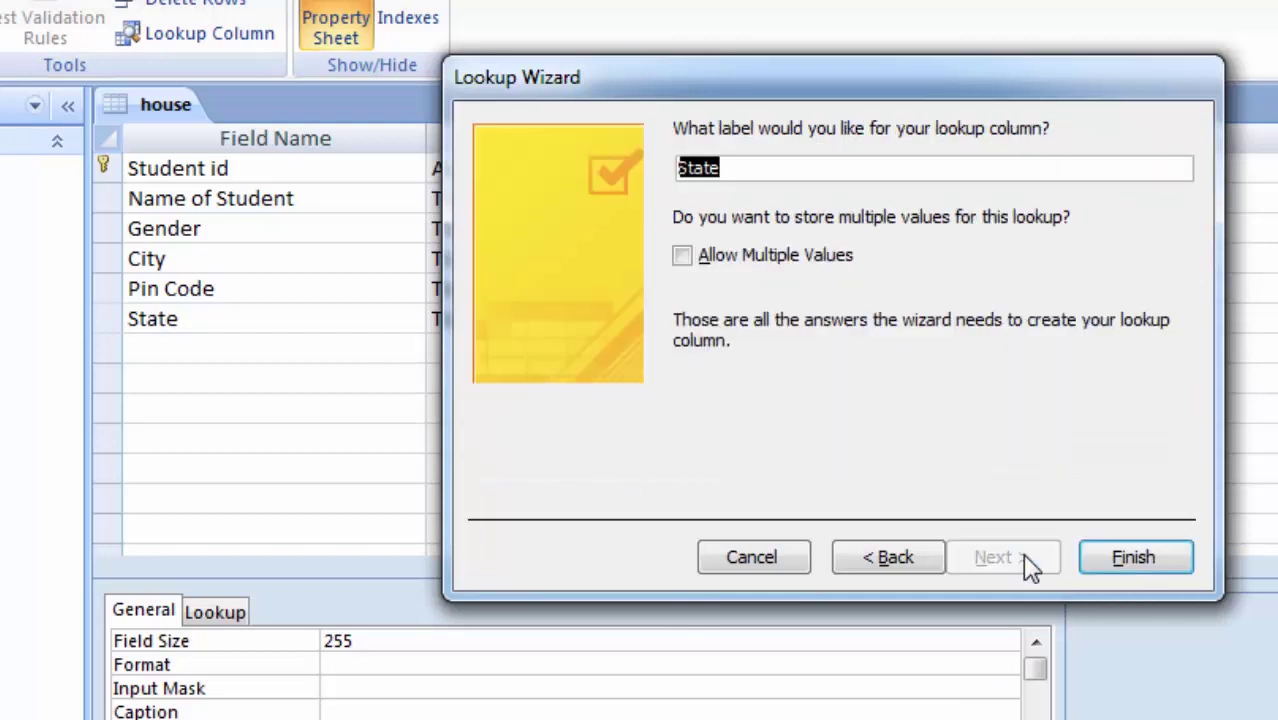
{"action": "left_click", "coordinate": [1116, 554]}
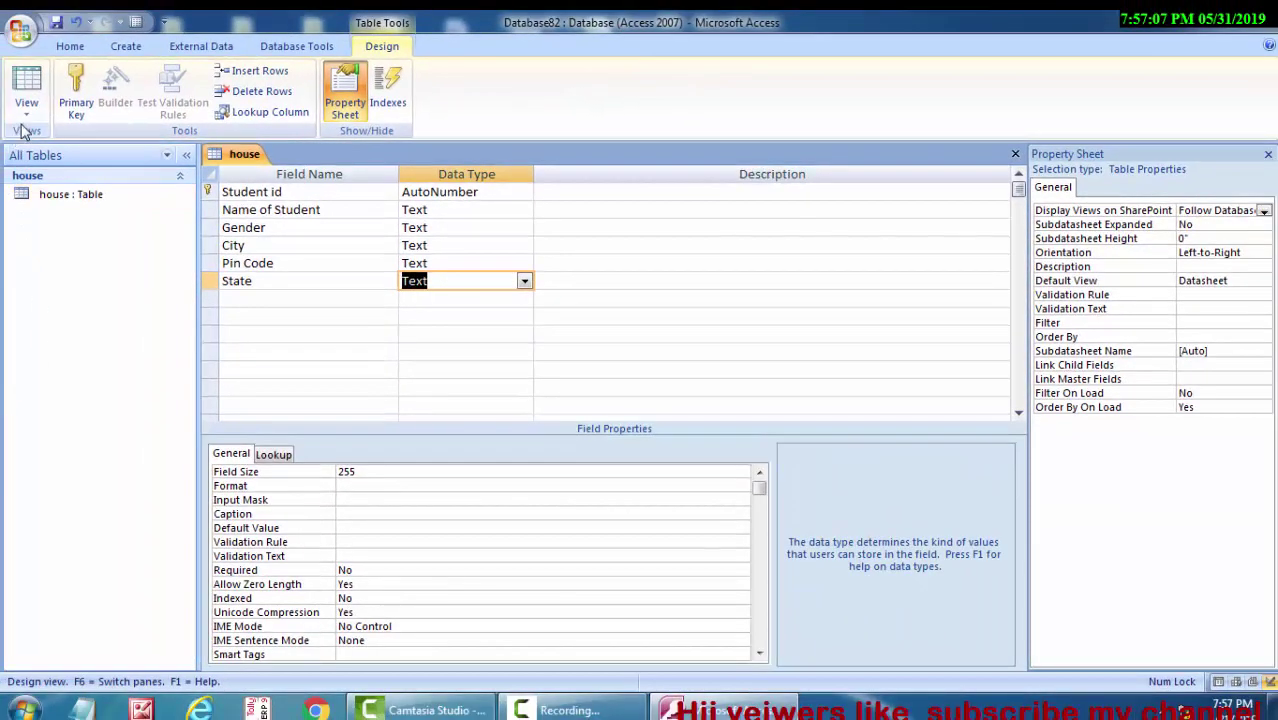
- Save the house table, switch to Datasheet view and widen the Name of Student column
{"action": "left_click", "coordinate": [26, 112]}
{"action": "left_click", "coordinate": [49, 150]}
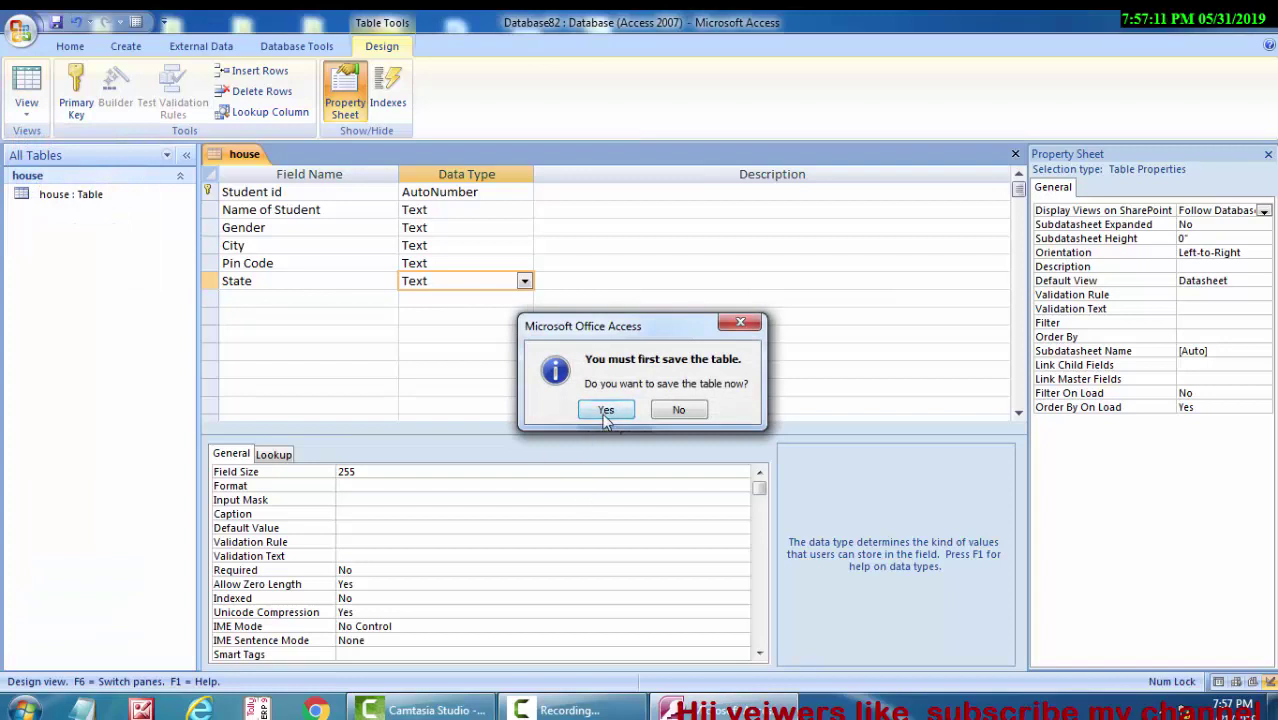
{"action": "left_click", "coordinate": [605, 411]}
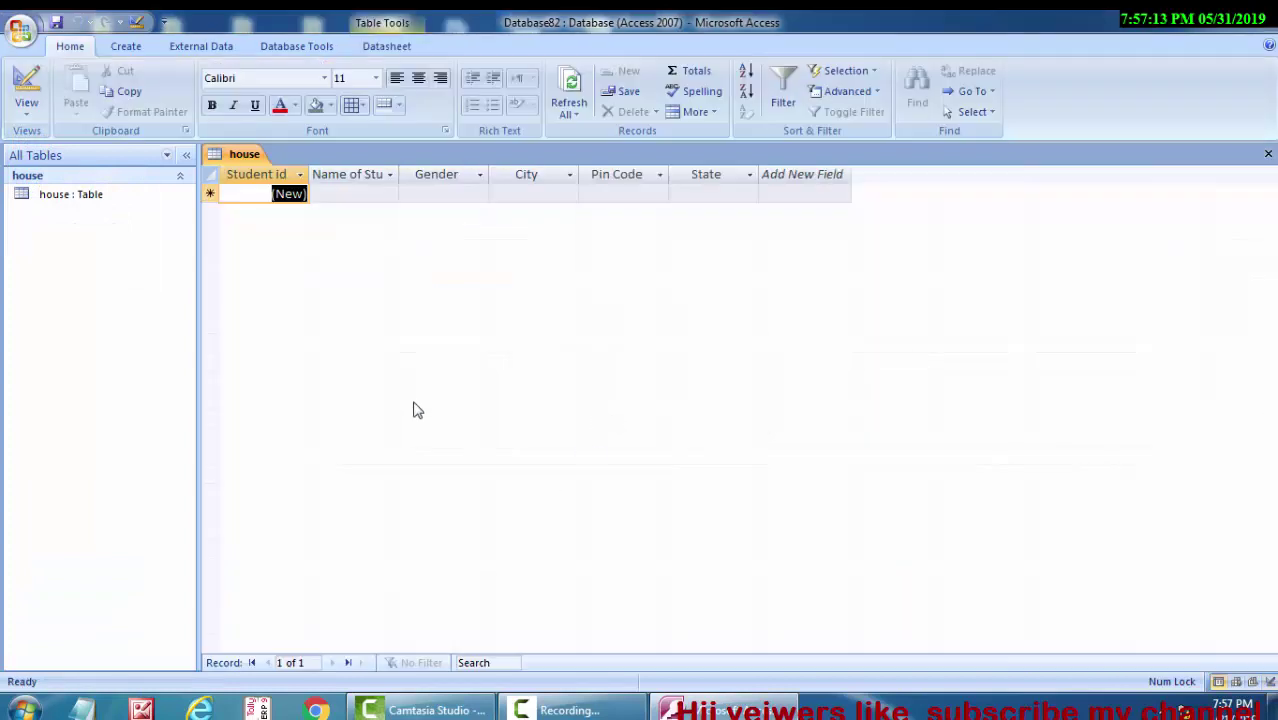
{"action": "double_click", "coordinate": [399, 175]}
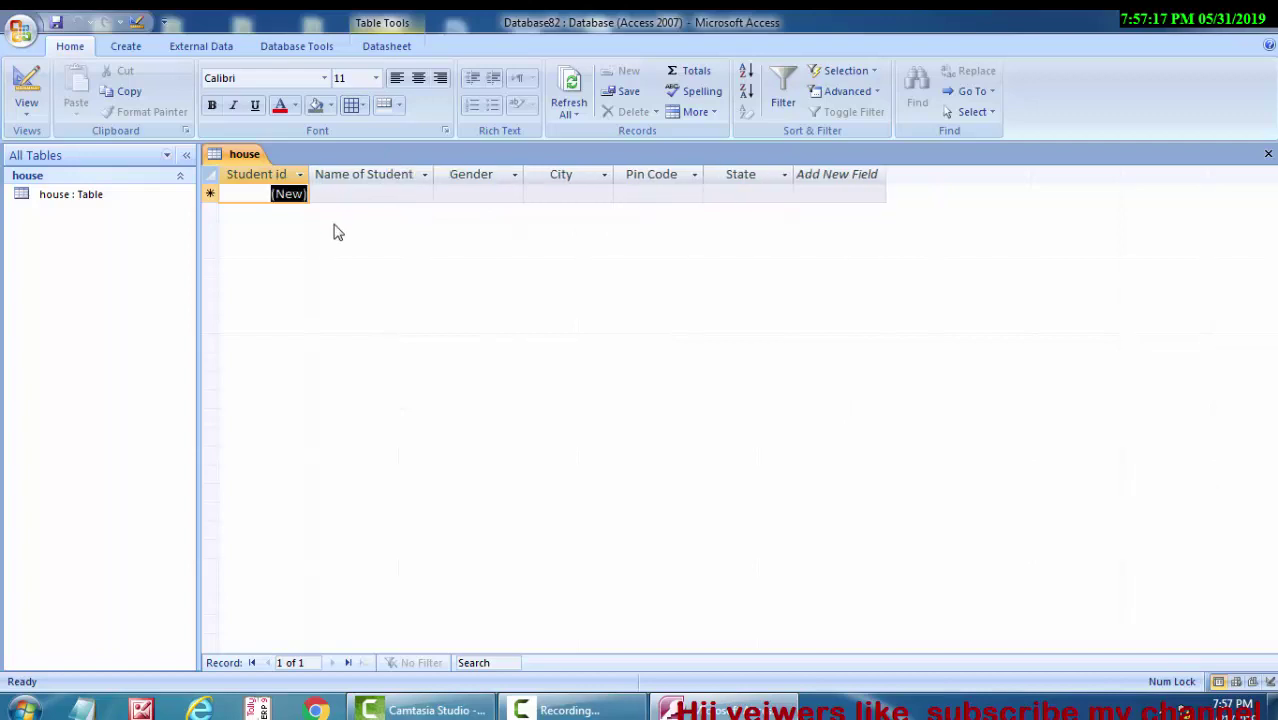
- Enter the first student's name and set Gender to Male
{"action": "left_click", "coordinate": [343, 193]}
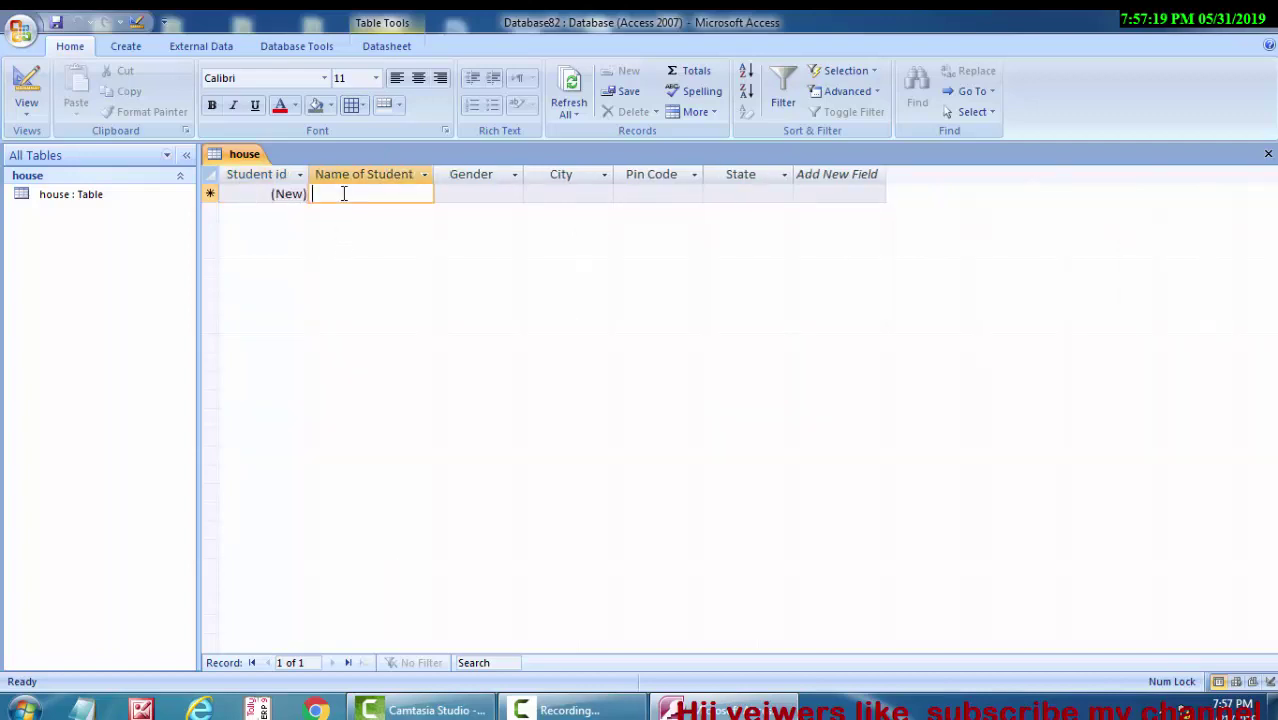
{"action": "type", "text": "Ram "}
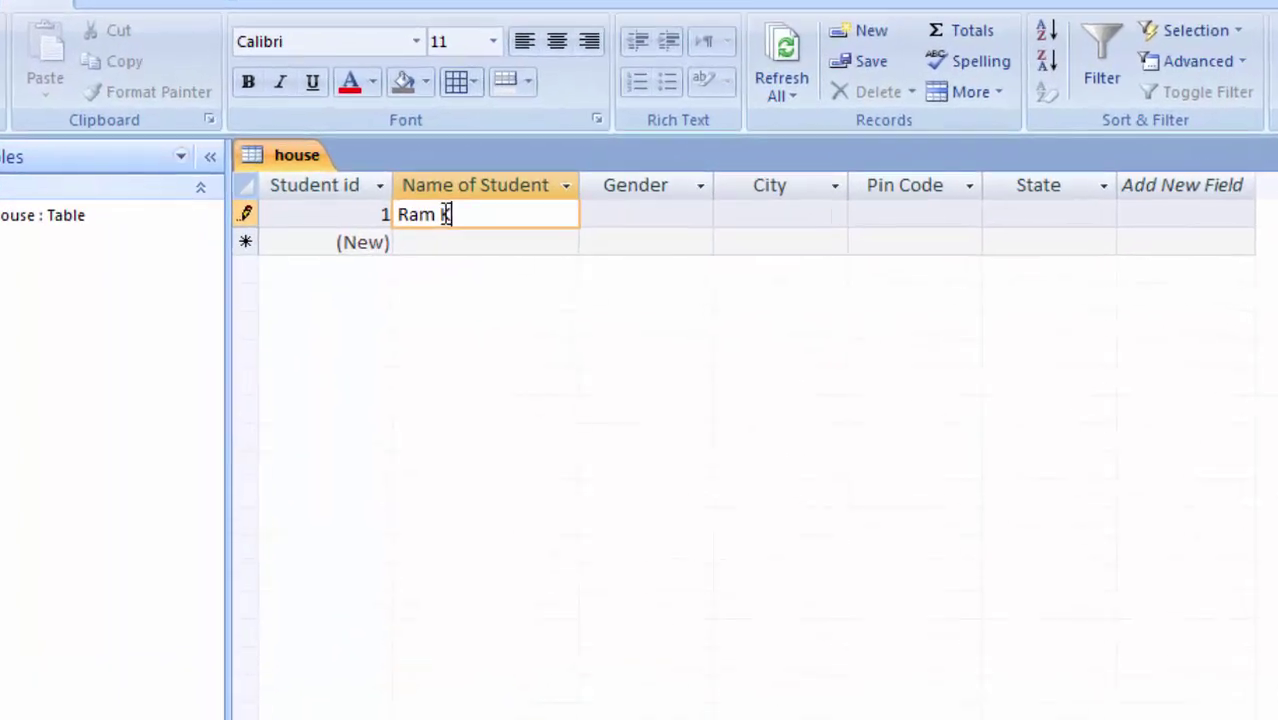
{"action": "type", "text": "Kumar "}
{"action": "type", "text": "Shr"}
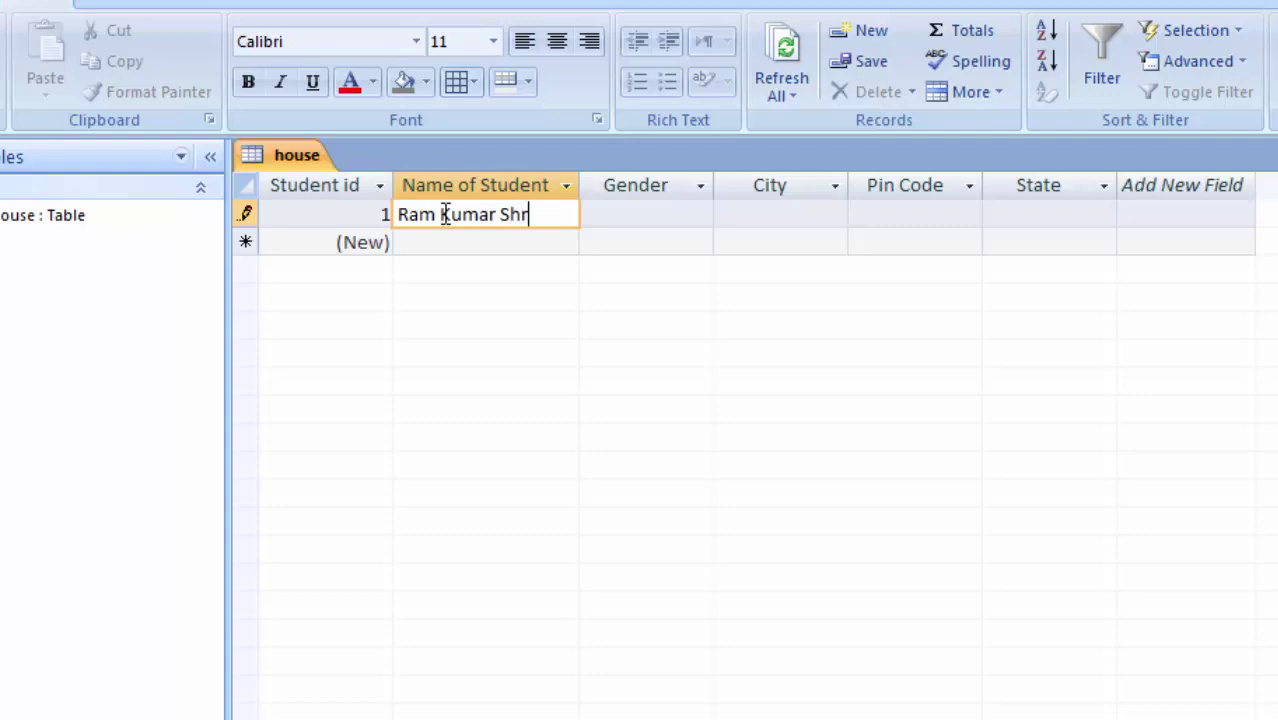
{"action": "key", "text": "BackSpace"}
{"action": "type", "text": "arma"}
{"action": "key", "text": "Tab"}
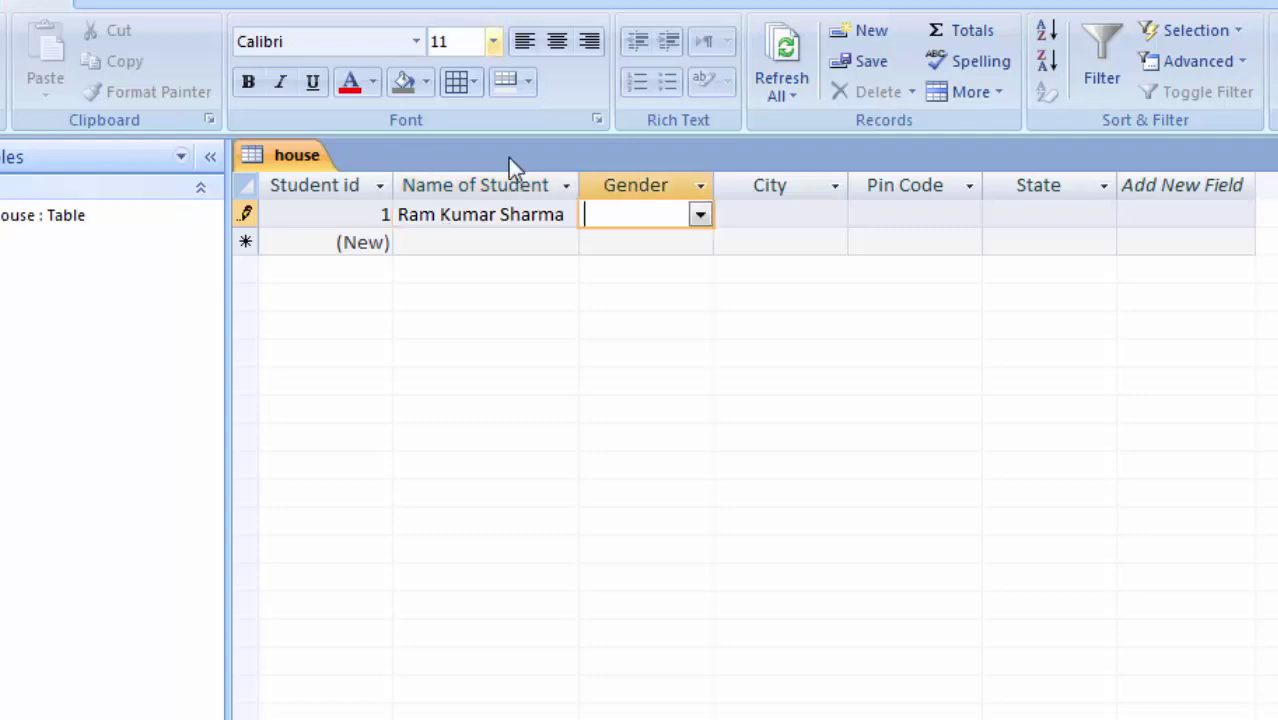
{"action": "left_click", "coordinate": [702, 215]}
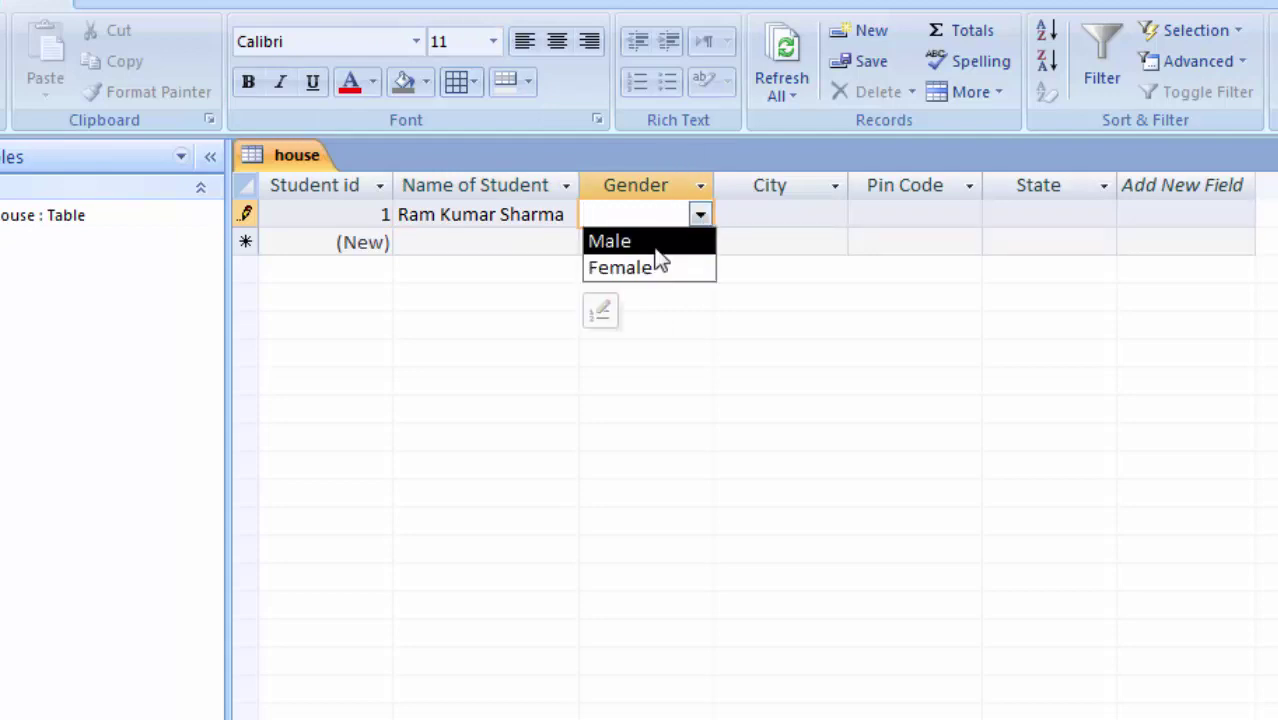
{"action": "left_click", "coordinate": [655, 248]}
- Choose Deoria, pin 456768 and Uttar Pradesh for the first student, then save the record
{"action": "left_click", "coordinate": [748, 215]}
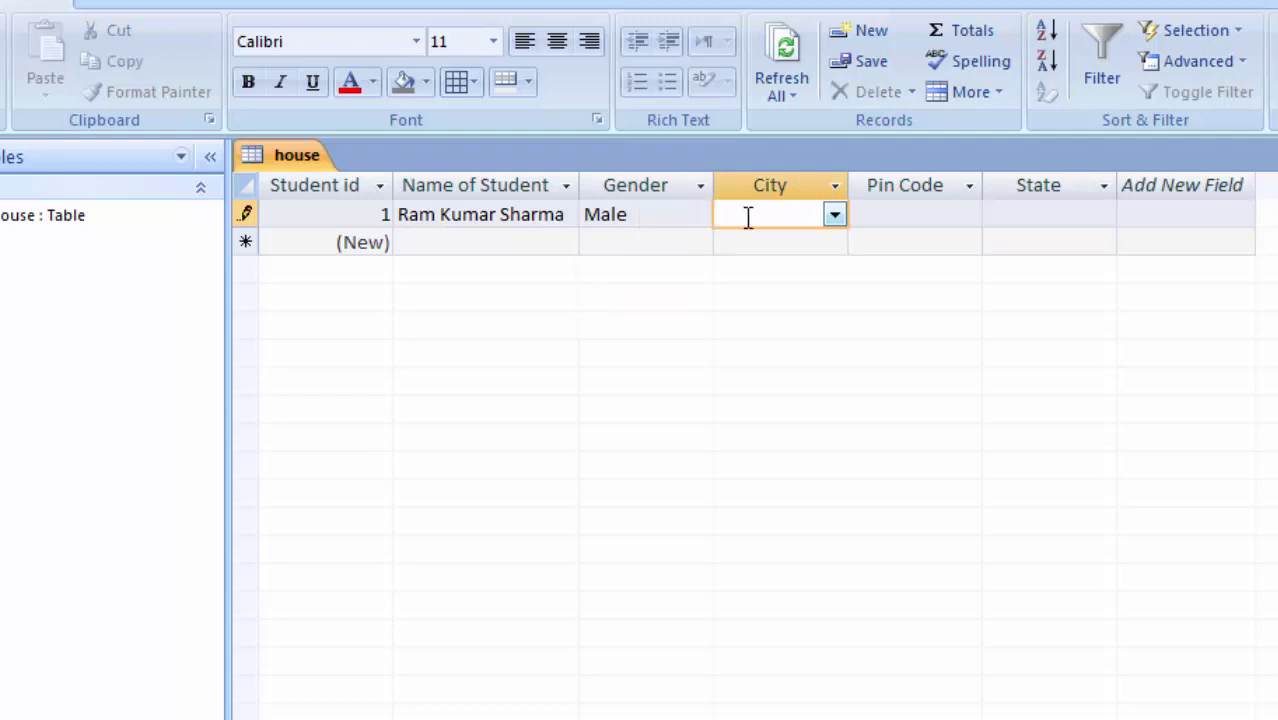
{"action": "left_click", "coordinate": [834, 215]}
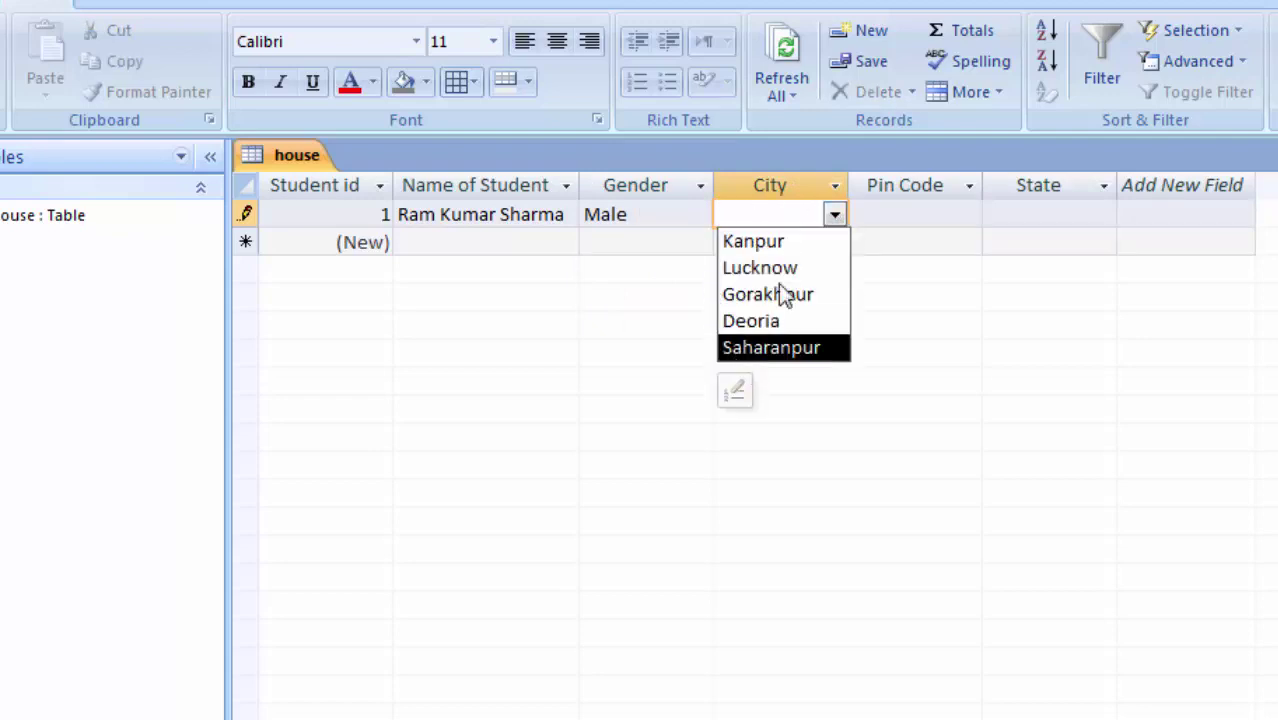
{"action": "left_click", "coordinate": [768, 321]}
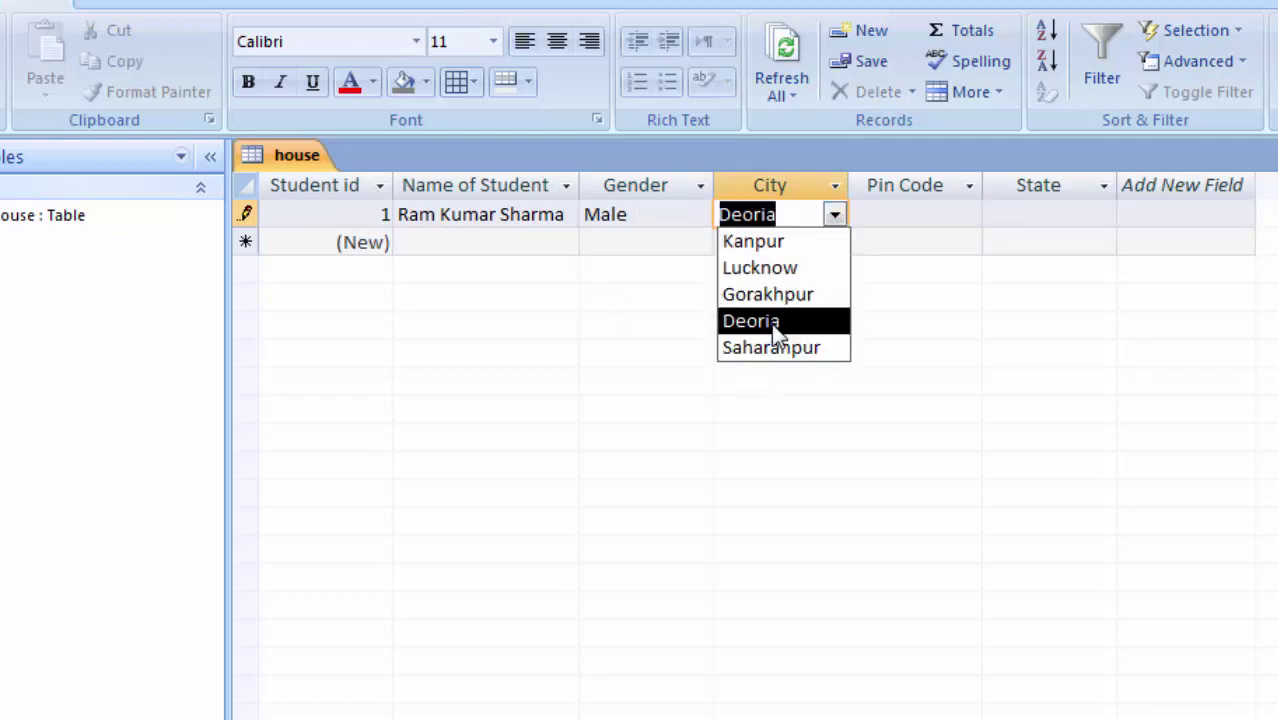
{"action": "left_click", "coordinate": [868, 215]}
{"action": "left_click", "coordinate": [968, 214]}
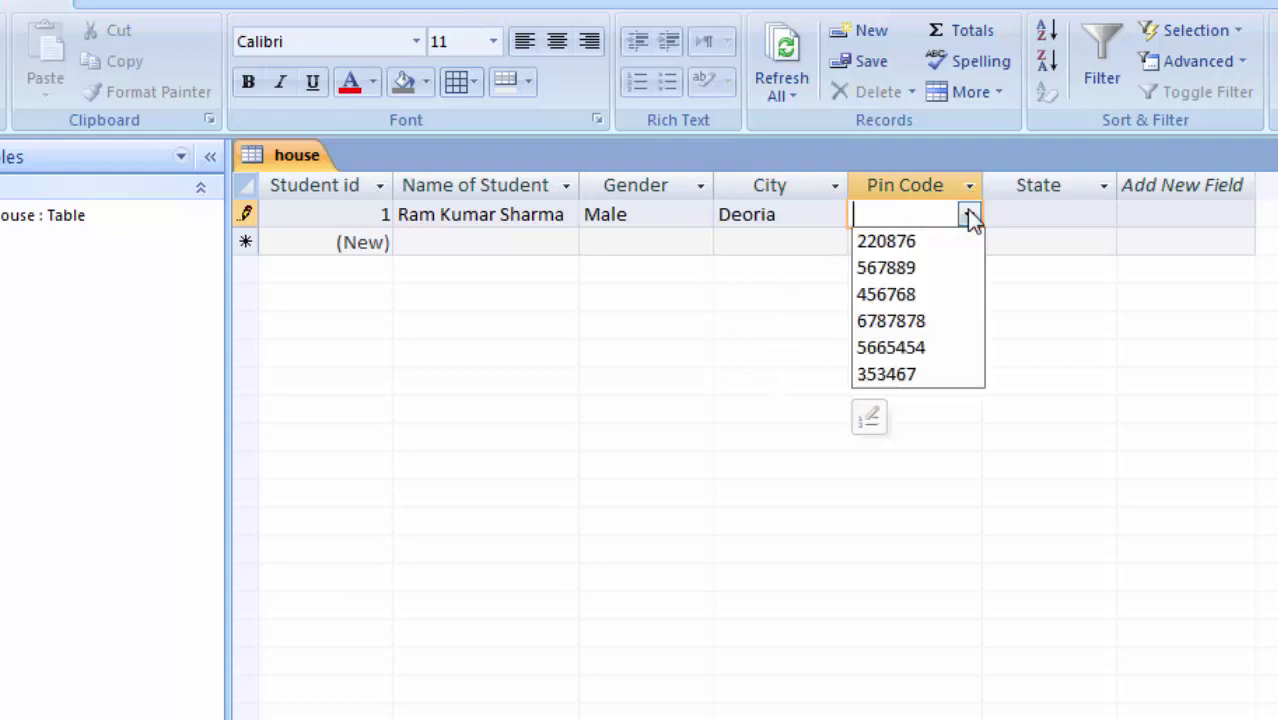
{"action": "left_click", "coordinate": [903, 294]}
{"action": "left_click", "coordinate": [1033, 213]}
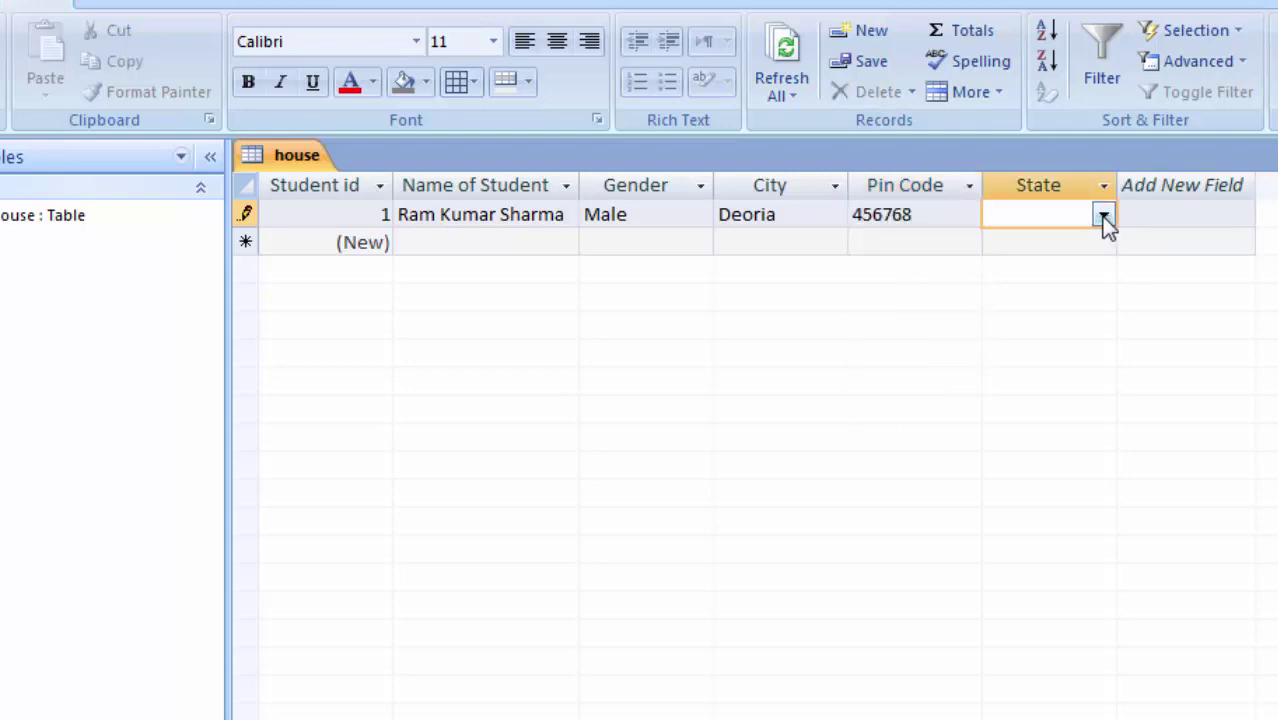
{"action": "left_click", "coordinate": [1104, 216]}
{"action": "left_click", "coordinate": [1058, 241]}
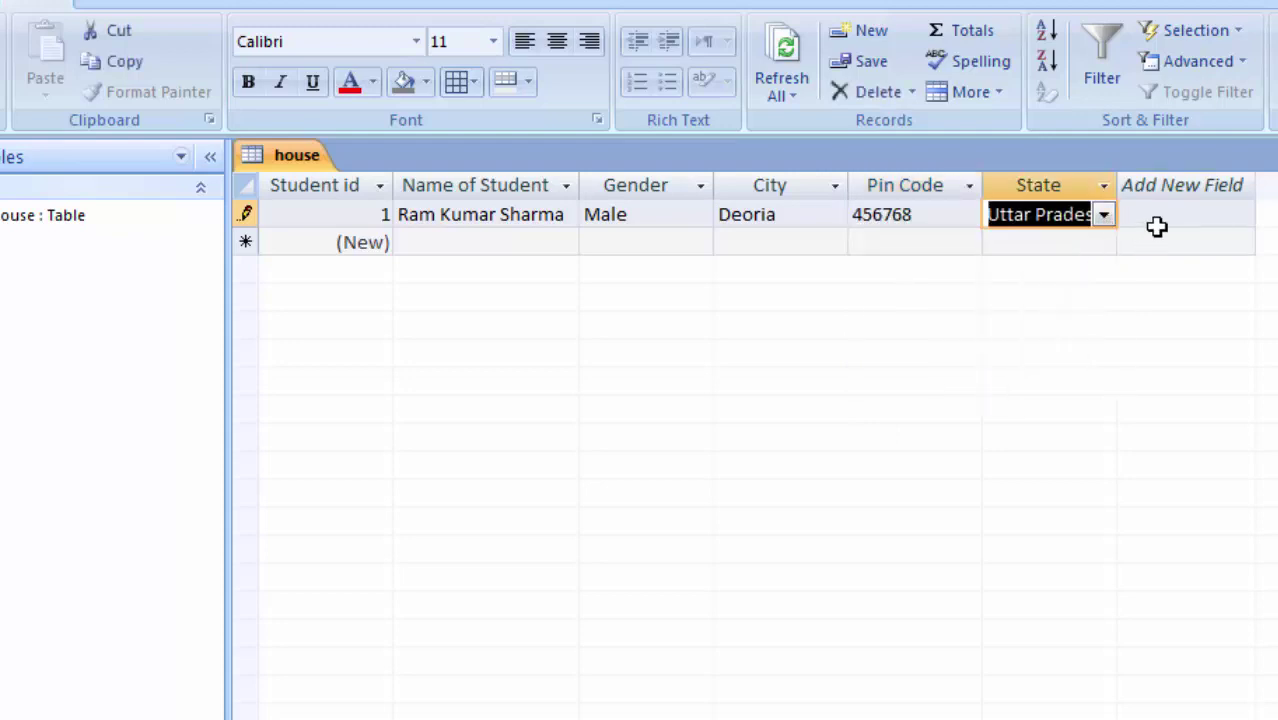
{"action": "left_click", "coordinate": [445, 243]}
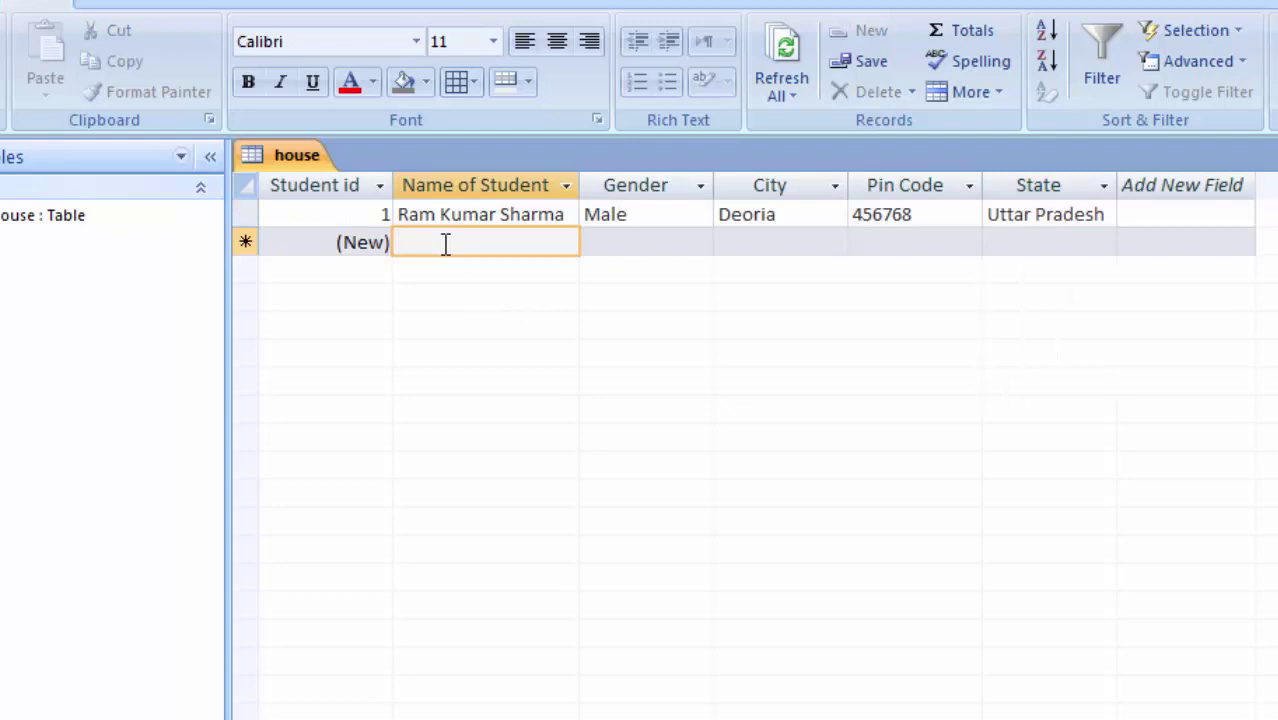
- Enter the third student's name, with Gender Female and City Gorakhpur
{"action": "type", "text": "S"}
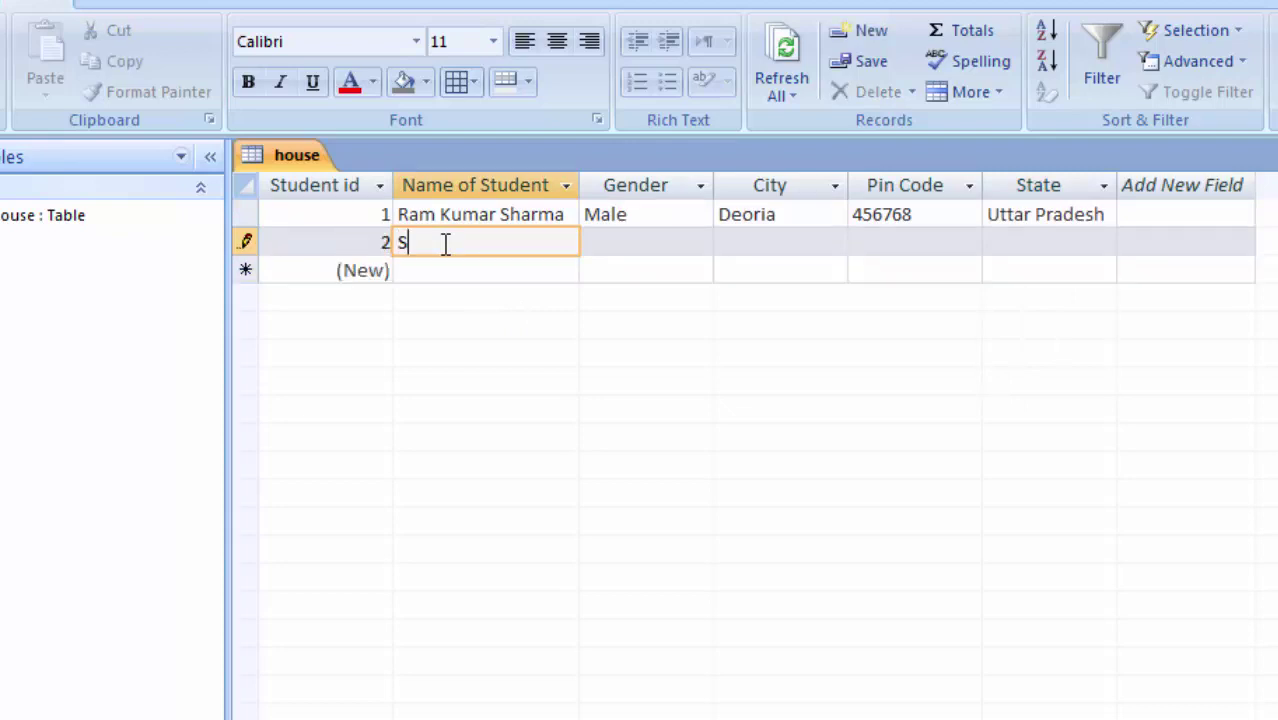
{"action": "type", "text": "umit"}
{"action": "type", "text": " Kum"}
{"action": "type", "text": "ar"}
{"action": "left_click", "coordinate": [662, 272]}
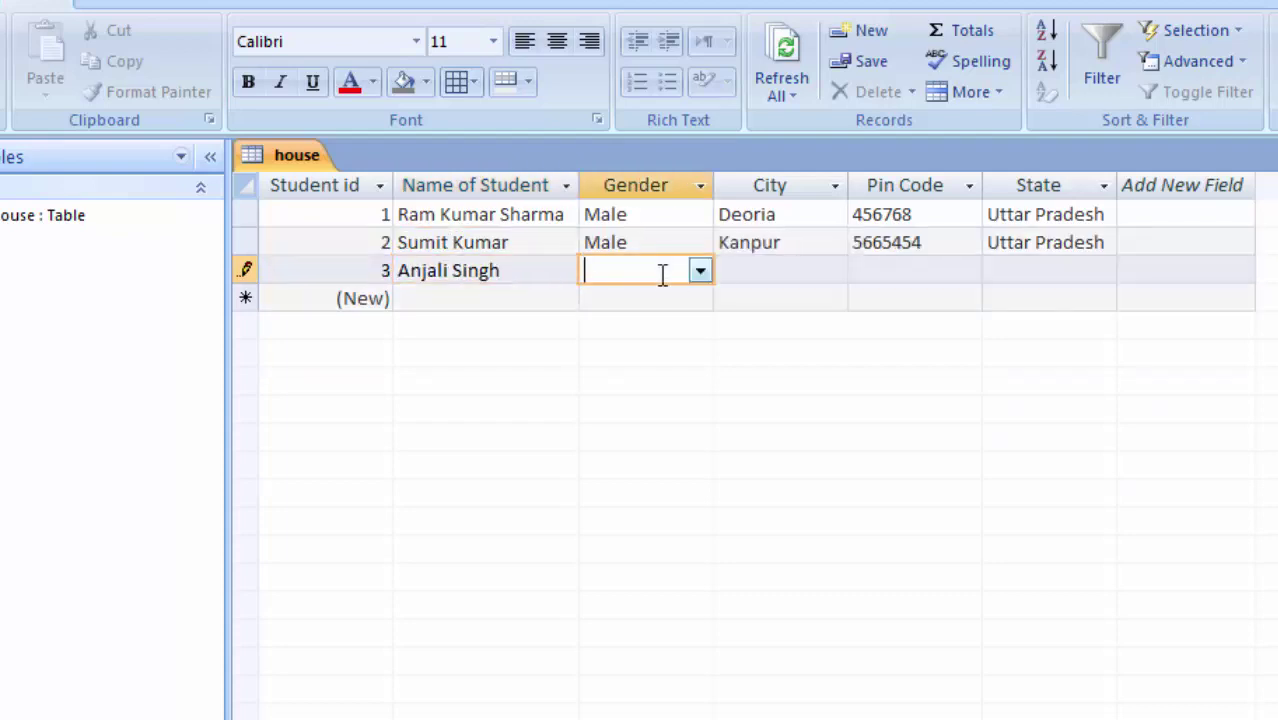
{"action": "left_click", "coordinate": [700, 272]}
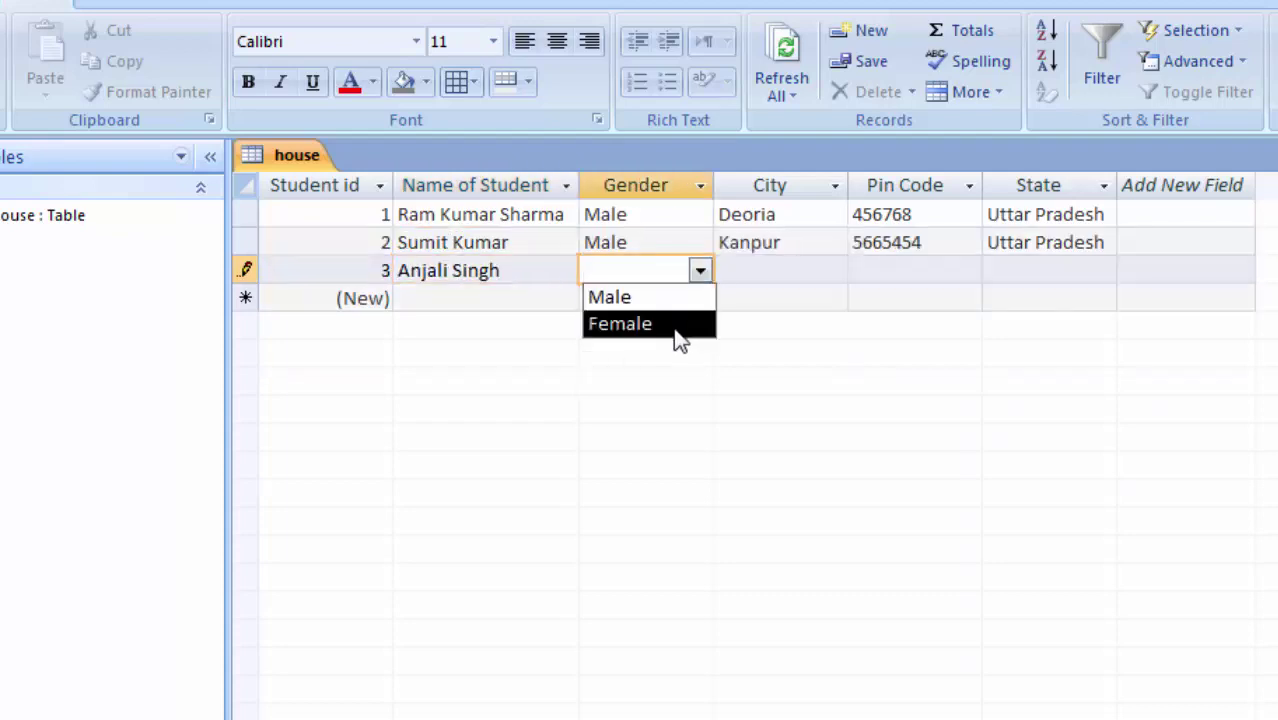
{"action": "left_click", "coordinate": [679, 323]}
{"action": "left_click", "coordinate": [785, 270]}
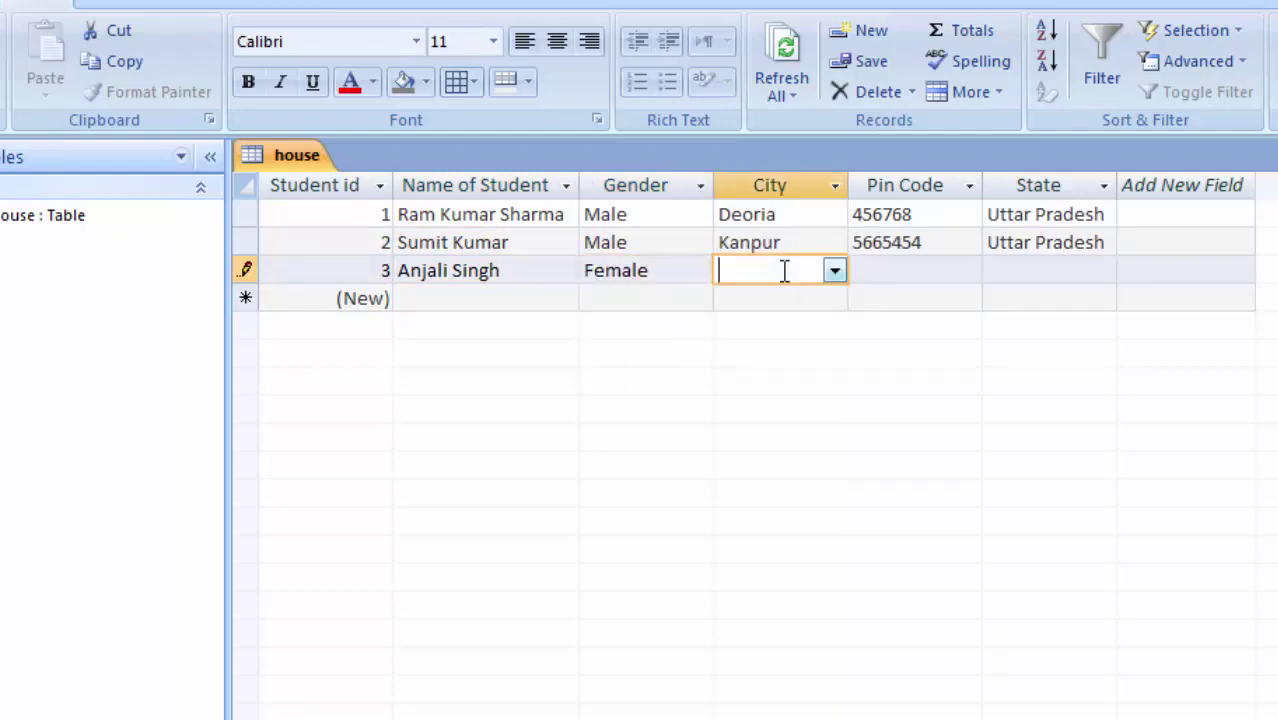
{"action": "left_click", "coordinate": [835, 271]}
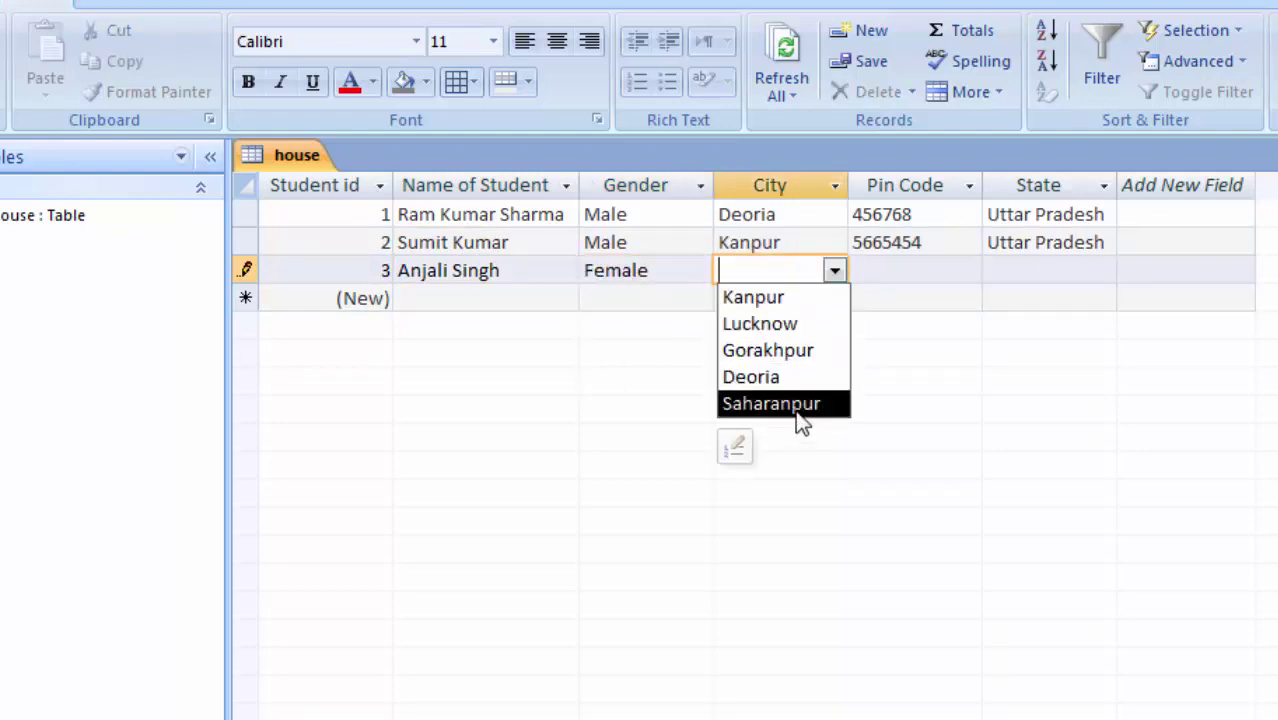
{"action": "left_click", "coordinate": [803, 352]}
- Set the third student's pin code to 220876 and state to Uttar Pradesh
{"action": "left_click", "coordinate": [887, 270]}
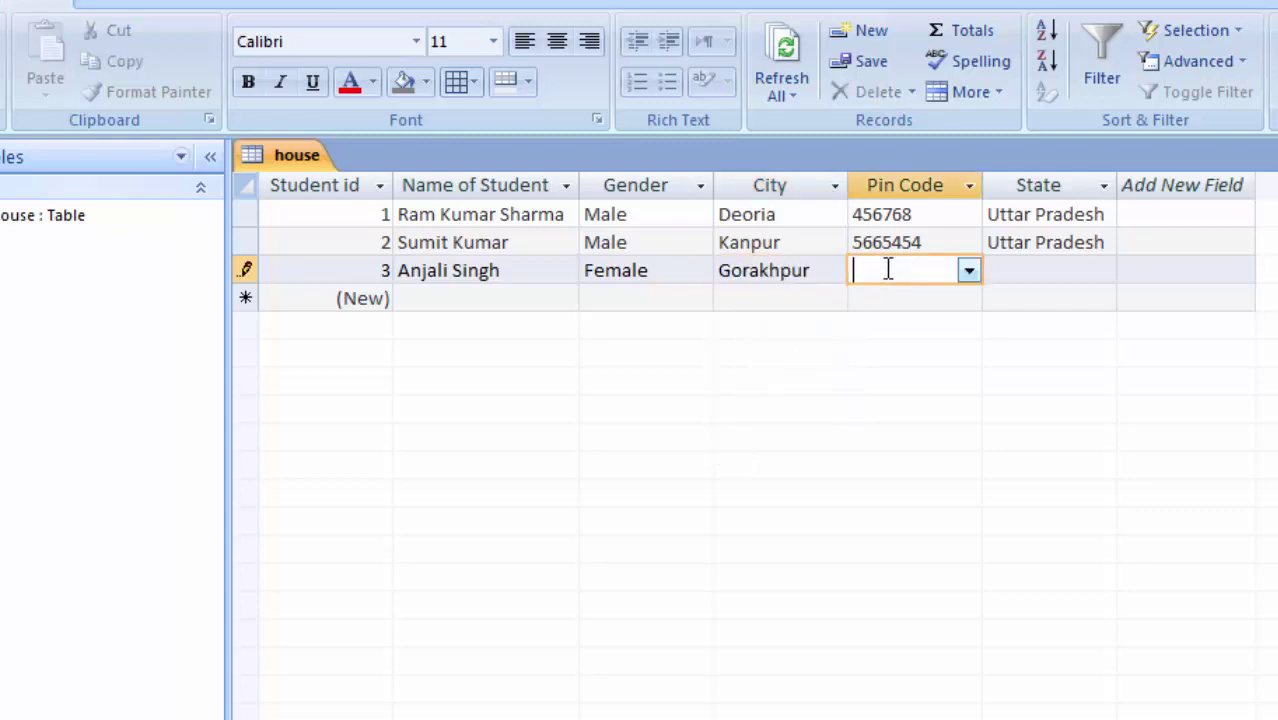
{"action": "left_click", "coordinate": [967, 271]}
{"action": "left_click", "coordinate": [928, 351]}
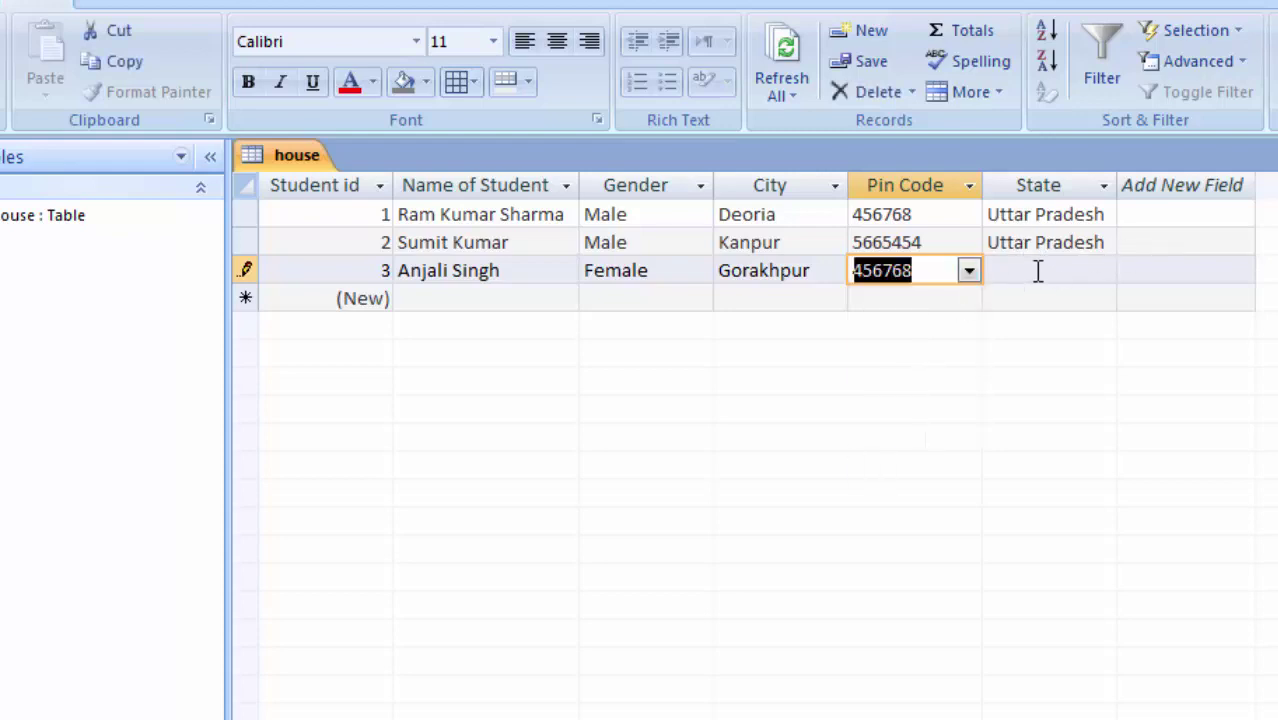
{"action": "left_click", "coordinate": [969, 271]}
{"action": "left_click", "coordinate": [945, 307]}
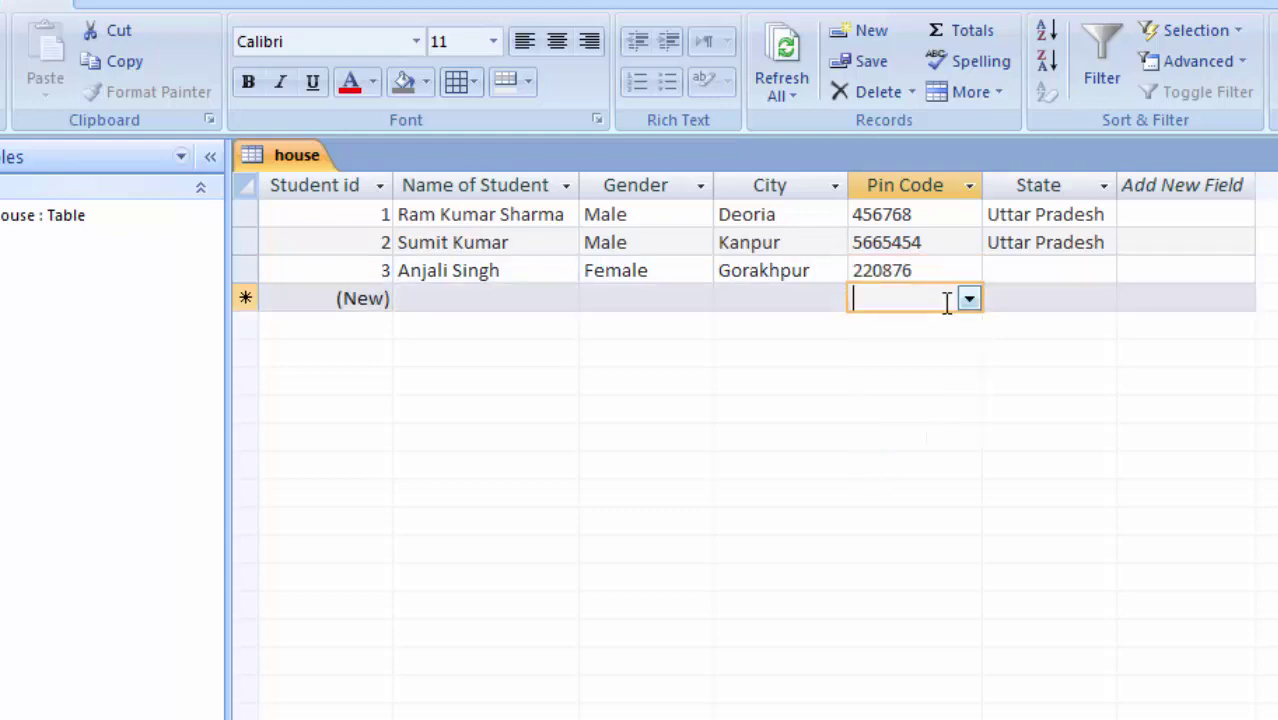
{"action": "left_click", "coordinate": [1015, 265]}
{"action": "left_click", "coordinate": [1100, 272]}
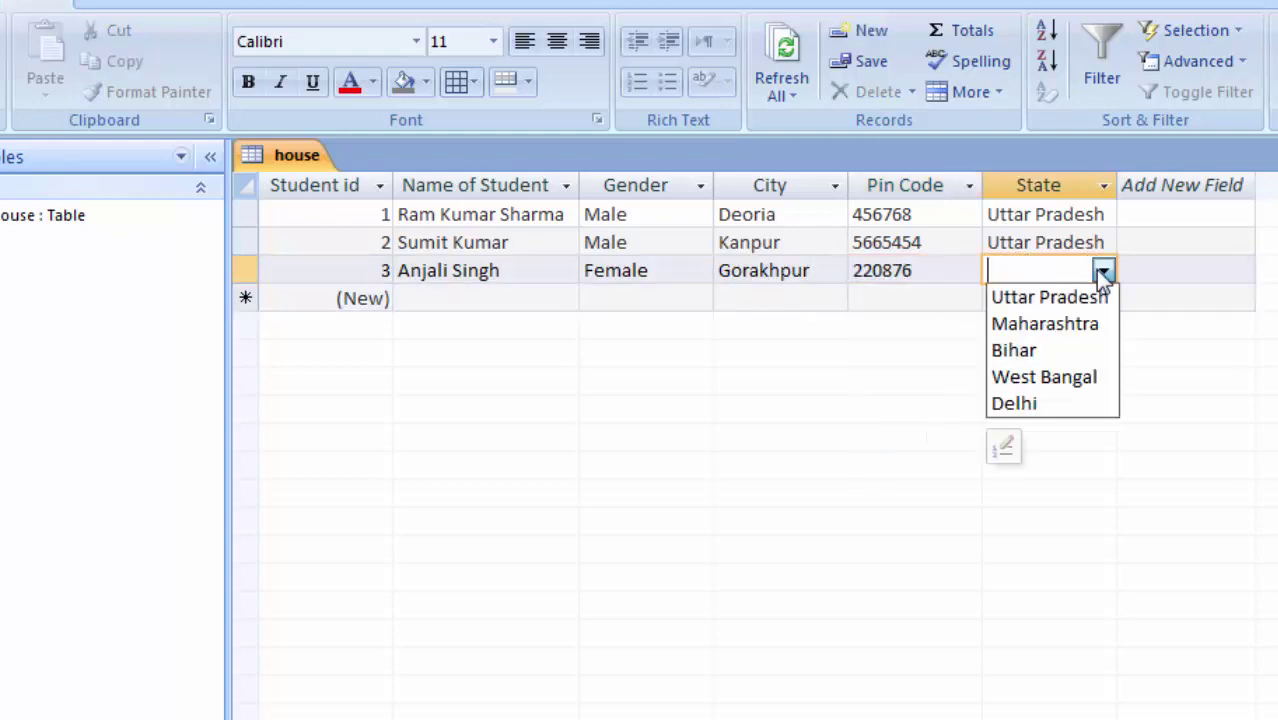
{"action": "left_click", "coordinate": [1065, 300]}
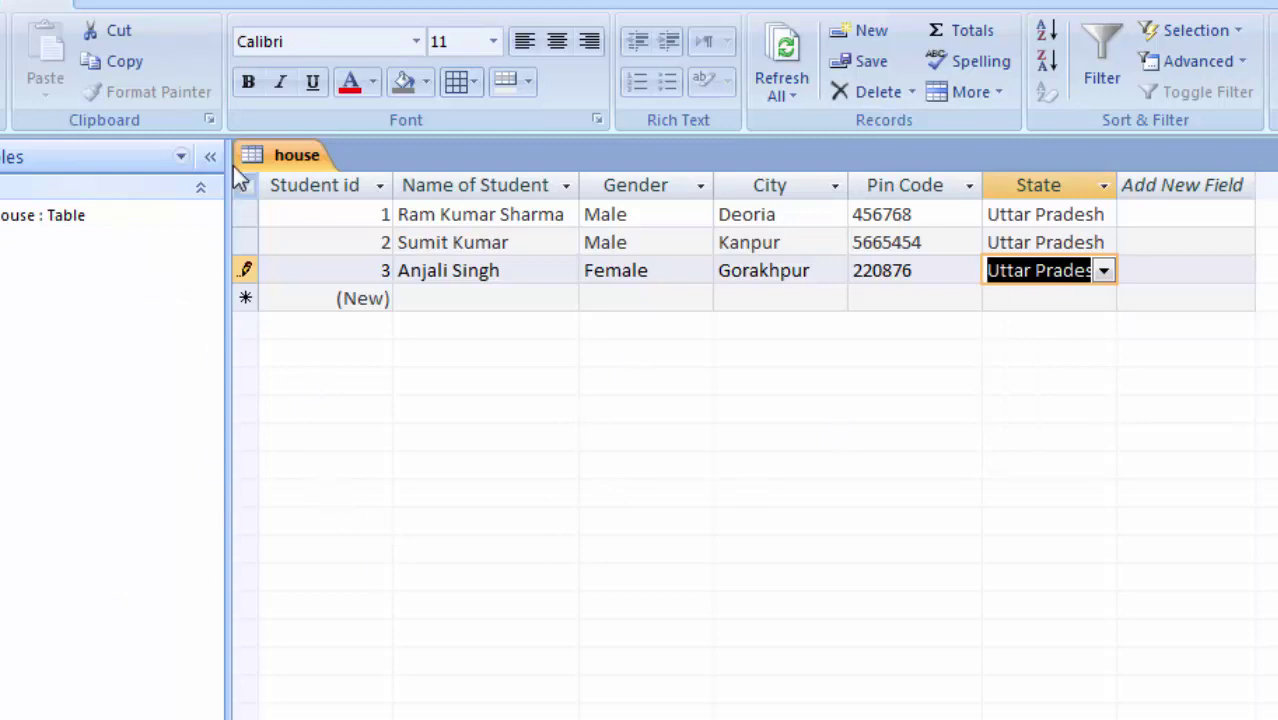
- Make the datasheet text bold at font size 20
{"action": "left_click", "coordinate": [250, 80]}
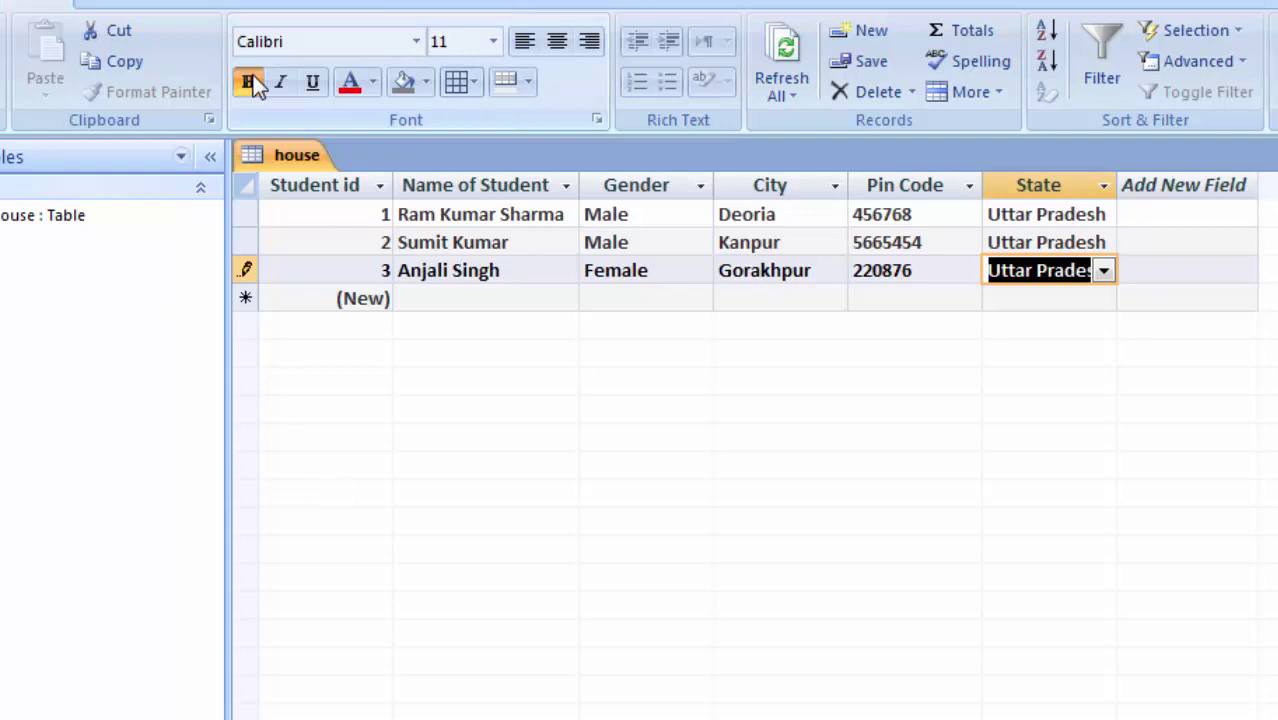
{"action": "left_click", "coordinate": [491, 48]}
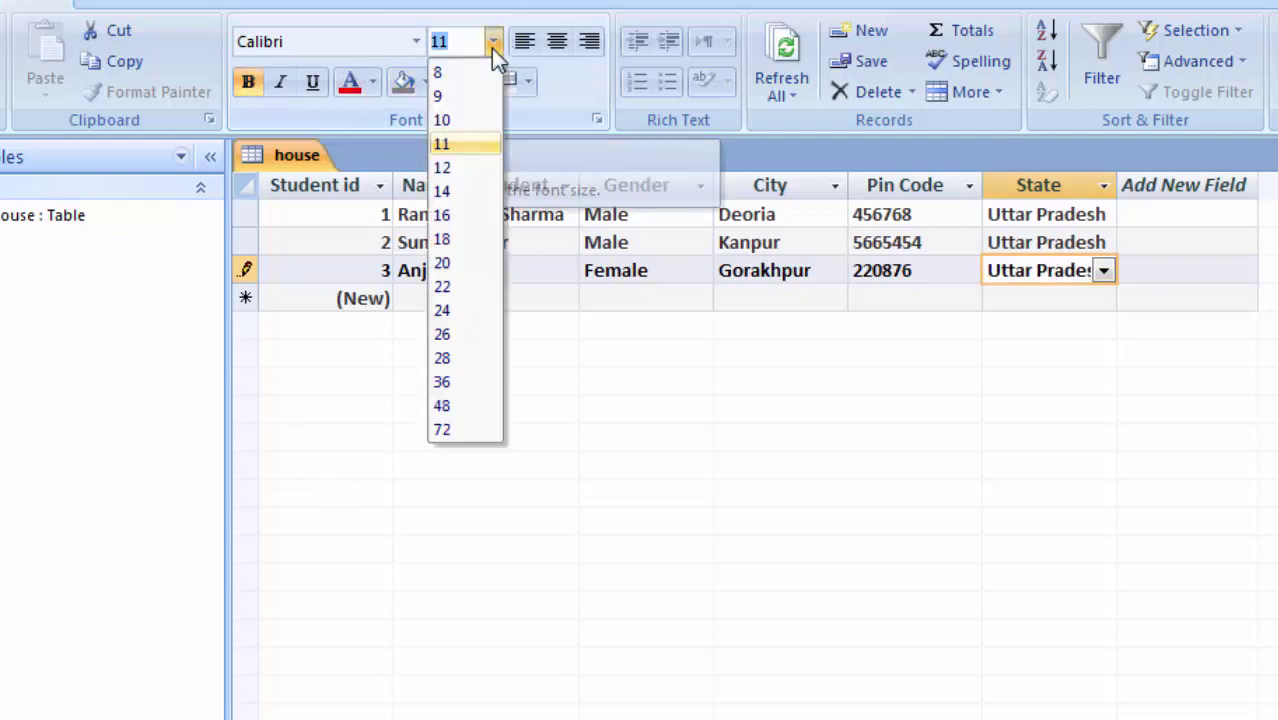
{"action": "left_click", "coordinate": [441, 260]}
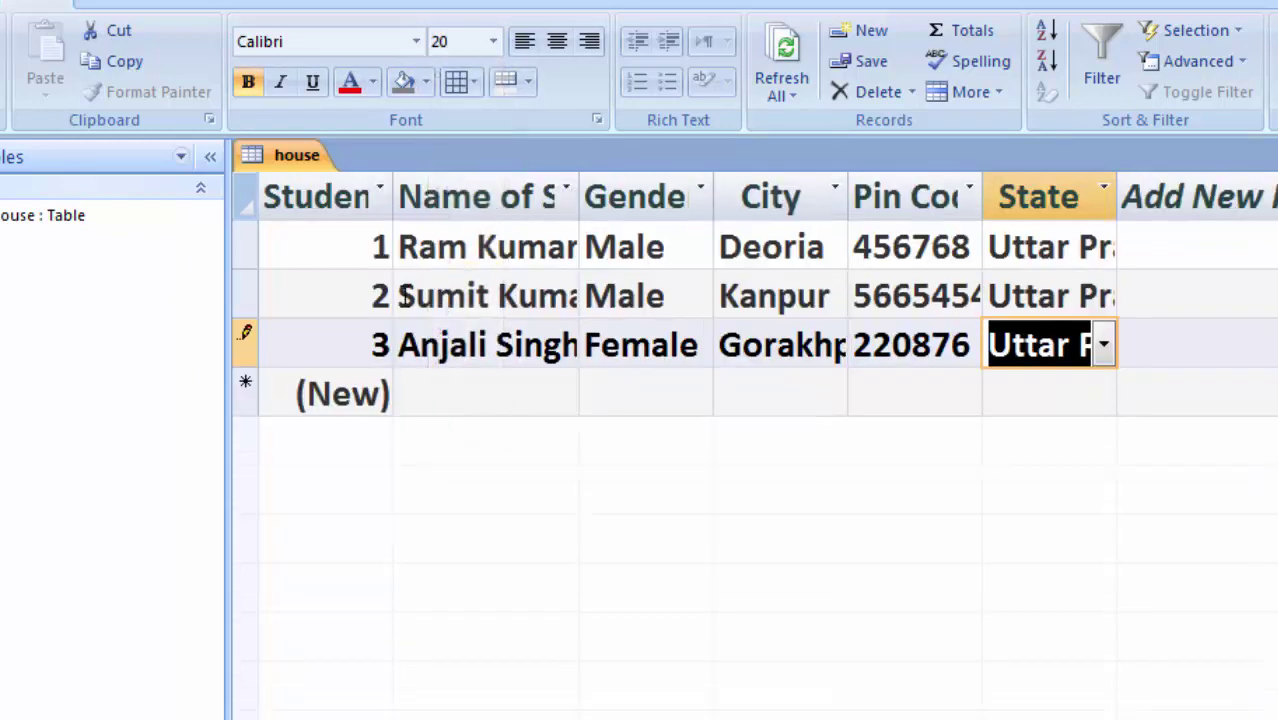
- Autofit the Student id, Name of Student, Gender, City, Pin Code and State columns
{"action": "double_click", "coordinate": [392, 192]}
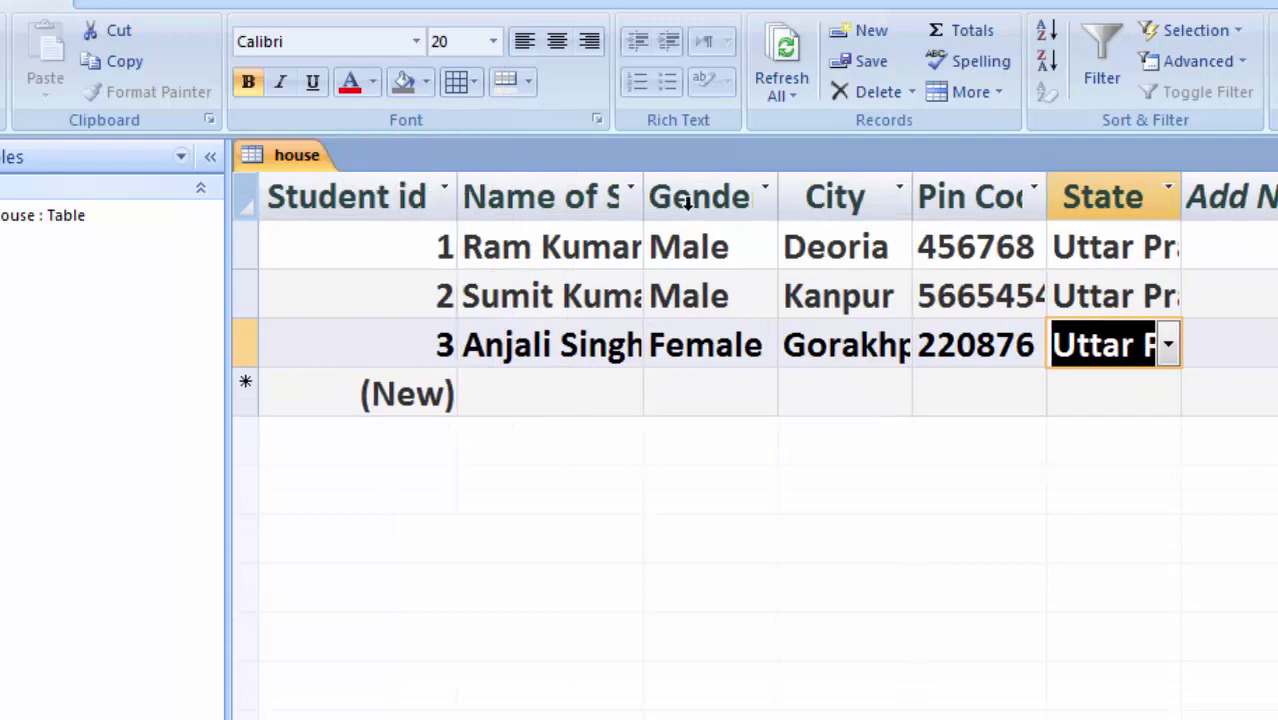
{"action": "double_click", "coordinate": [652, 186]}
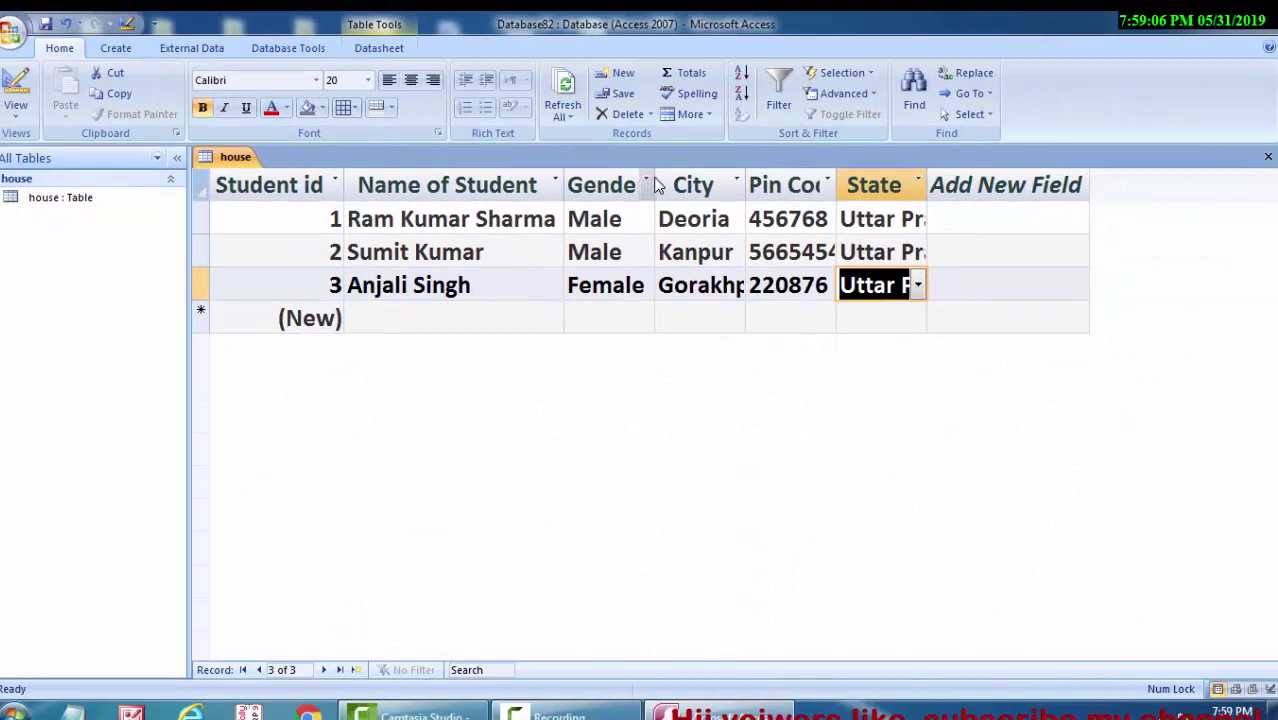
{"action": "double_click", "coordinate": [654, 186]}
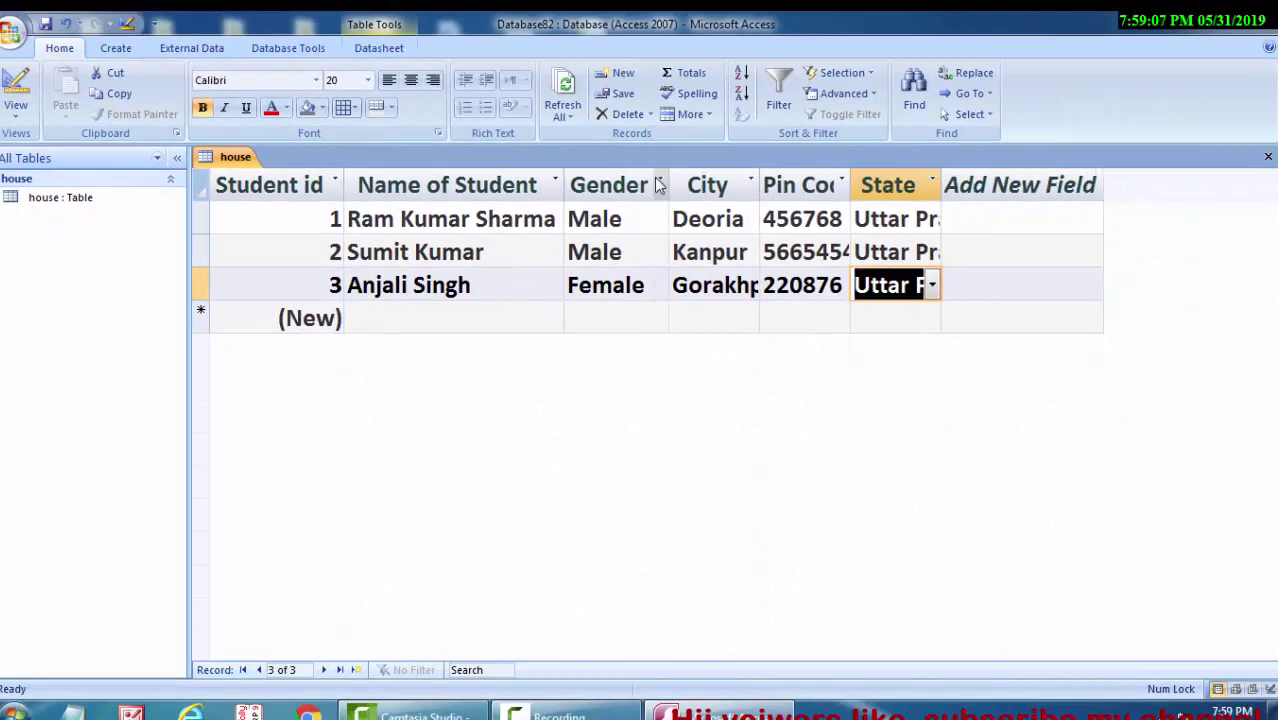
{"action": "double_click", "coordinate": [760, 179]}
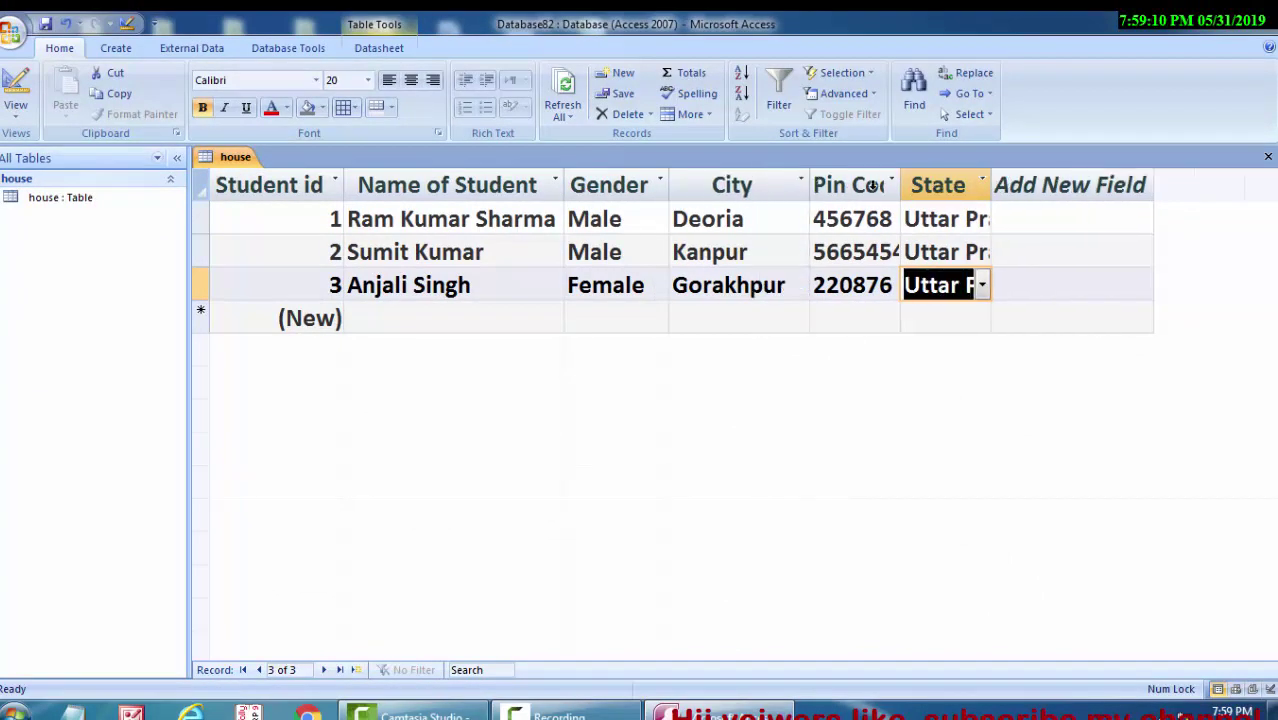
{"action": "double_click", "coordinate": [903, 182]}
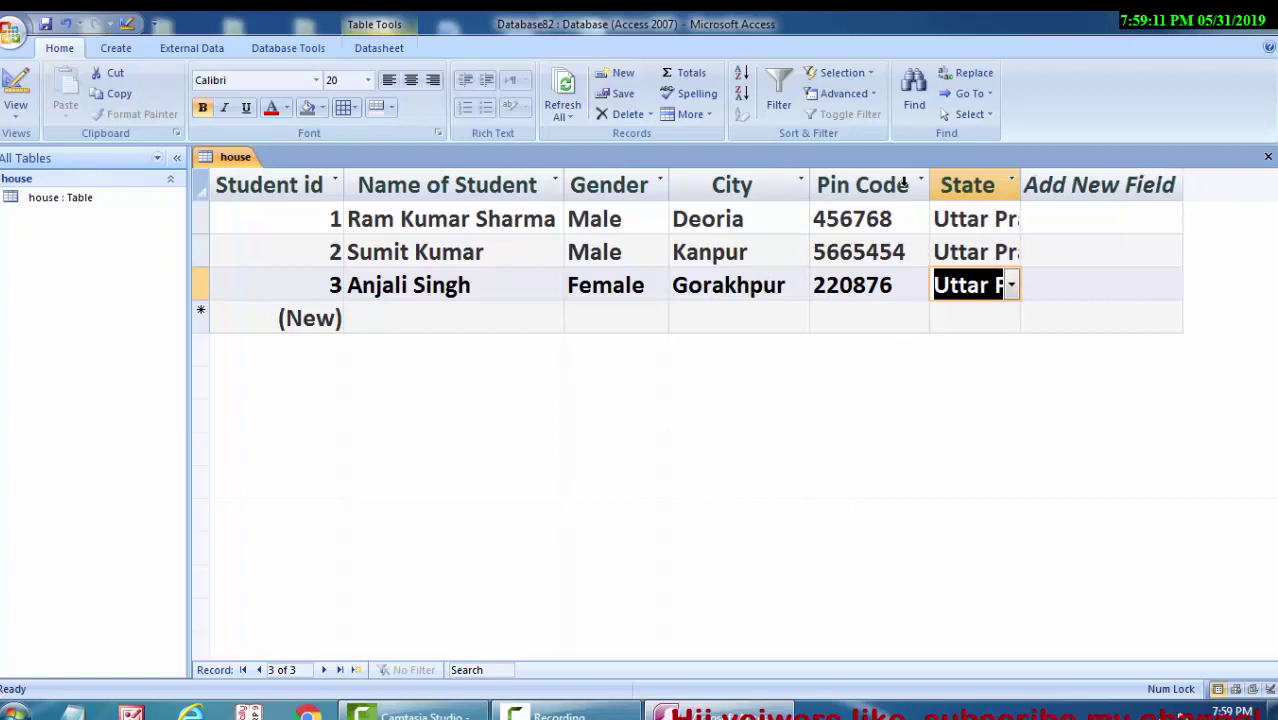
{"action": "double_click", "coordinate": [1018, 182]}
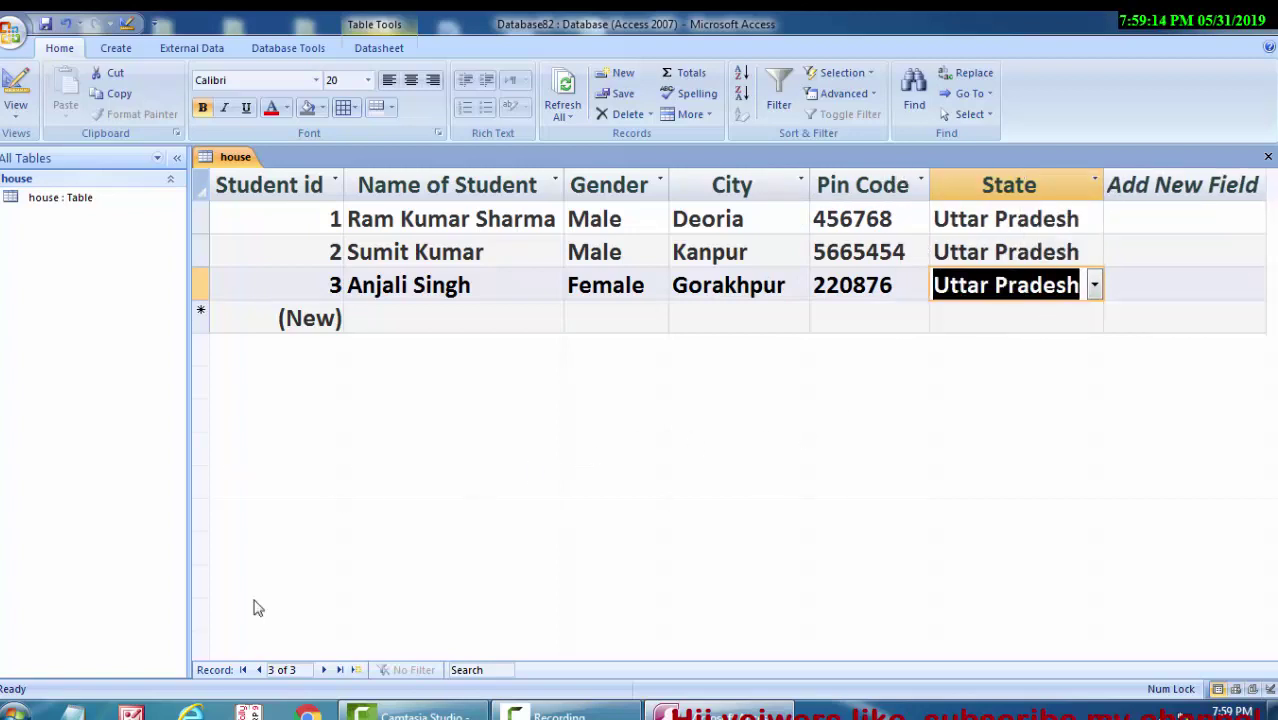